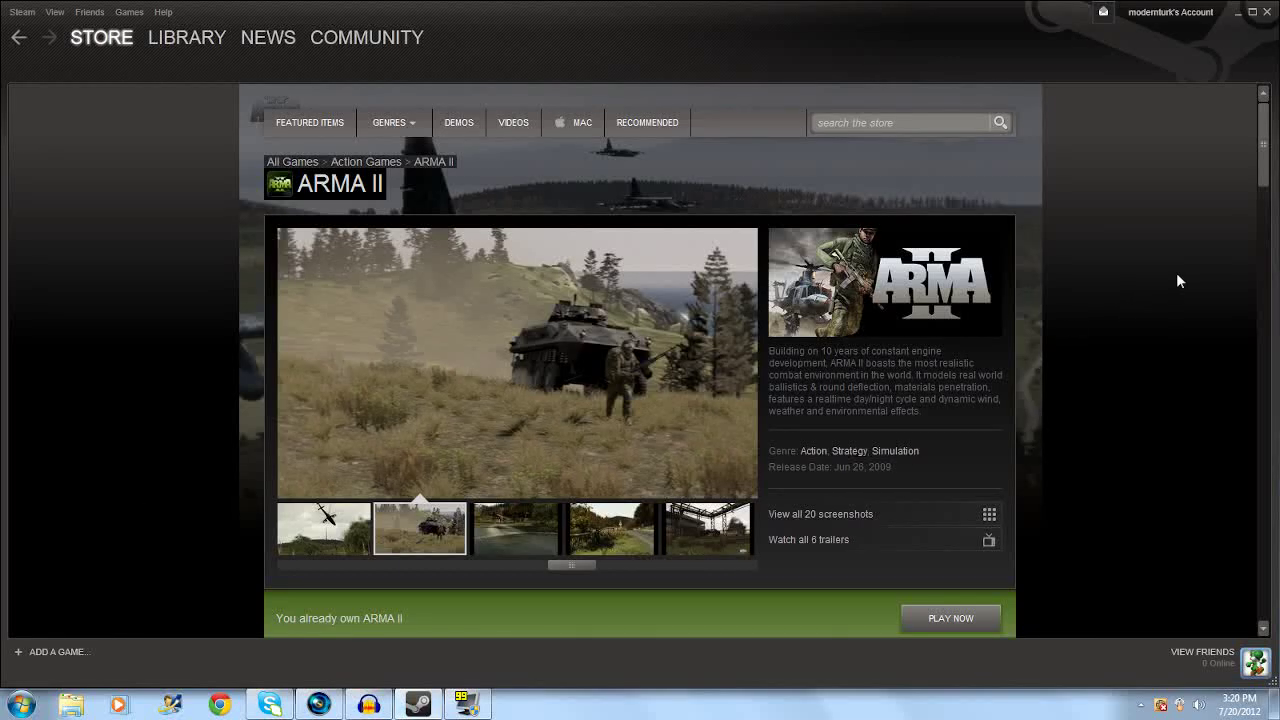
Examine the purchase options for ARMA II and the ARMA II: Combined Operations package on the store page.
{"action": "left_click_drag", "start_coordinate": [1266, 168], "coordinate": [1263, 245]}
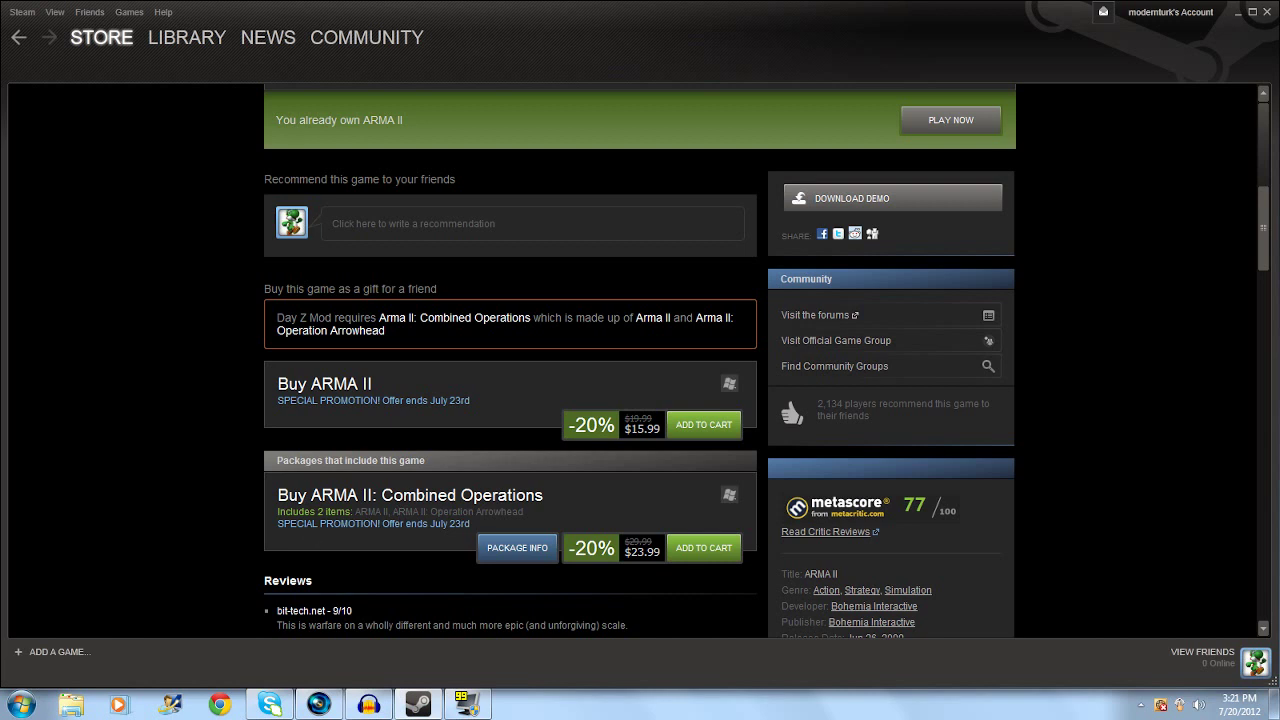
{"action": "left_click_drag", "start_coordinate": [277, 495], "coordinate": [543, 495]}
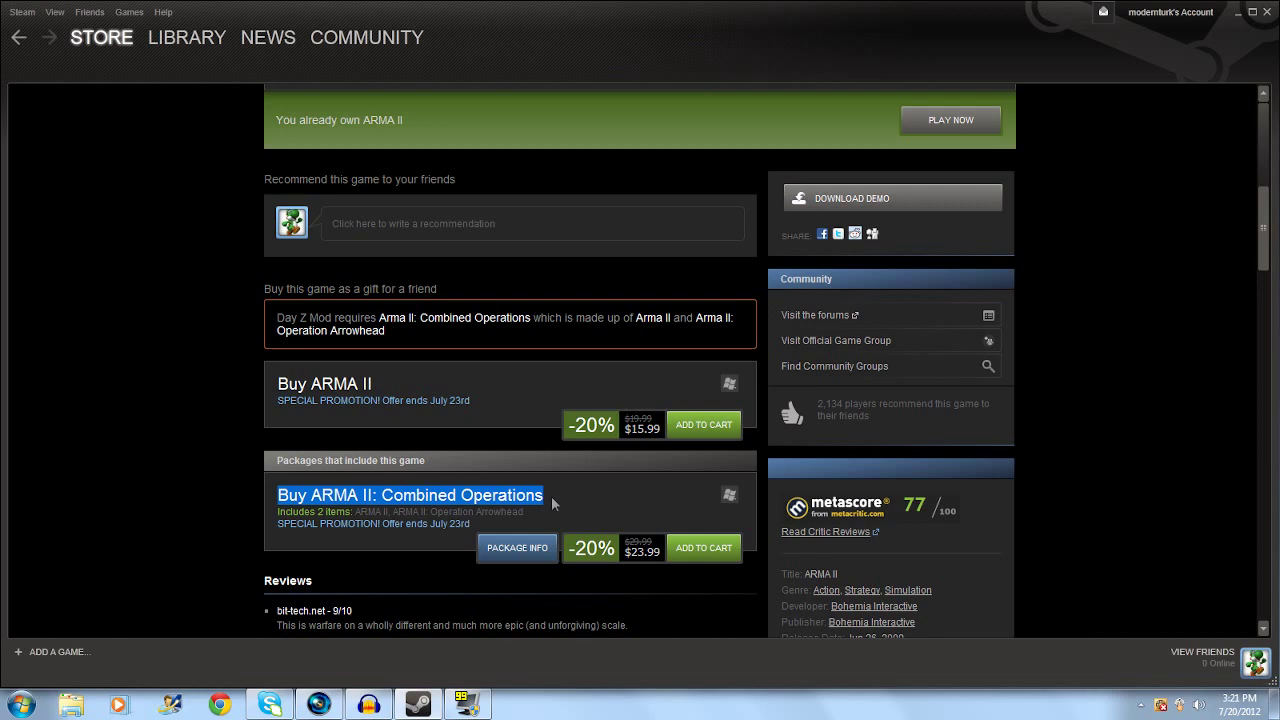
{"action": "left_click_drag", "start_coordinate": [277, 385], "coordinate": [372, 385]}
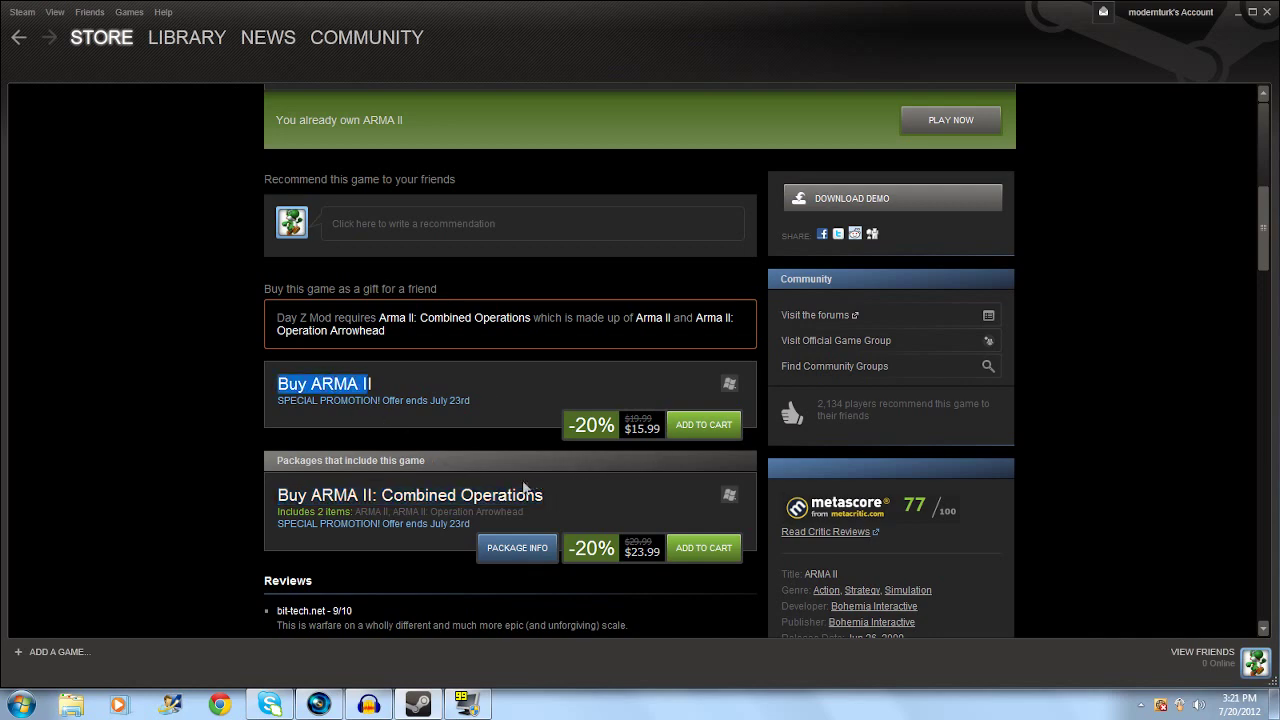
{"action": "scroll", "coordinate": [529, 489], "scroll_direction": "up", "scroll_amount": 3}
{"action": "scroll", "coordinate": [145, 450], "scroll_direction": "down", "scroll_amount": 3}
{"action": "scroll", "coordinate": [147, 451], "scroll_direction": "up", "scroll_amount": 3}
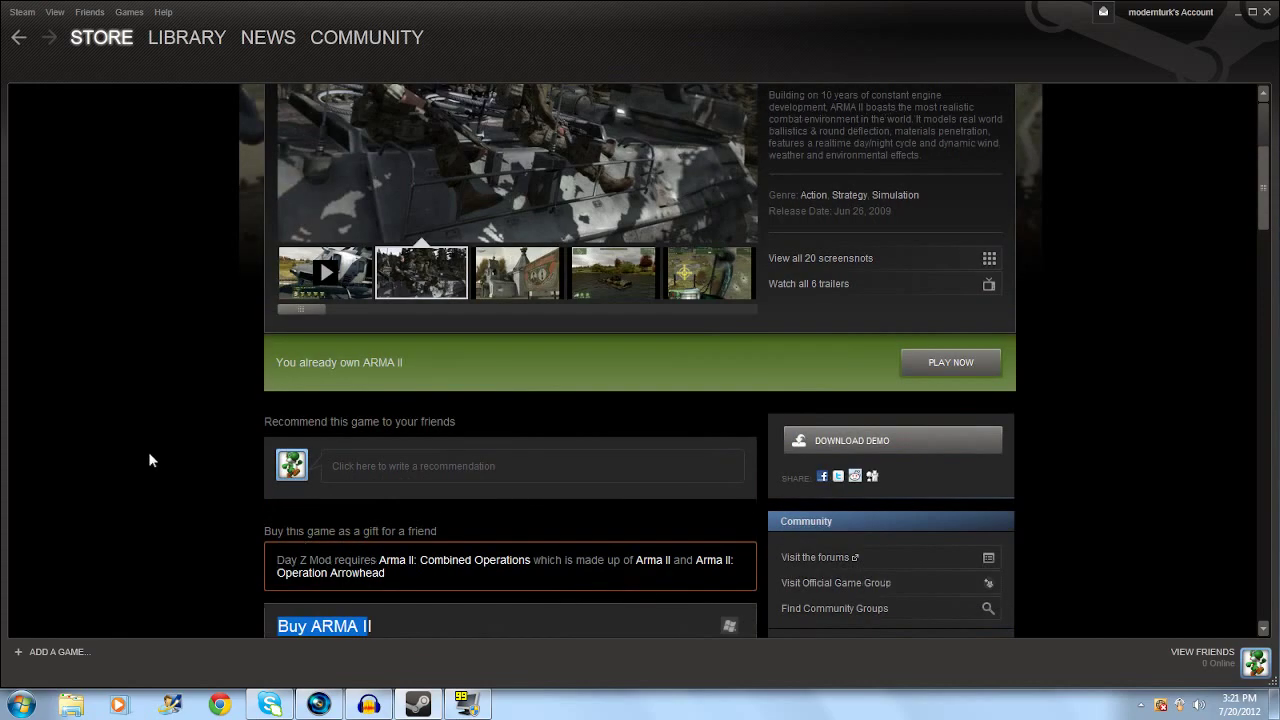
{"action": "scroll", "coordinate": [155, 456], "scroll_direction": "down", "scroll_amount": 3}
{"action": "scroll", "coordinate": [167, 468], "scroll_direction": "up", "scroll_amount": 5}
{"action": "scroll", "coordinate": [167, 468], "scroll_direction": "down", "scroll_amount": 5}
{"action": "scroll", "coordinate": [170, 473], "scroll_direction": "up", "scroll_amount": 6}
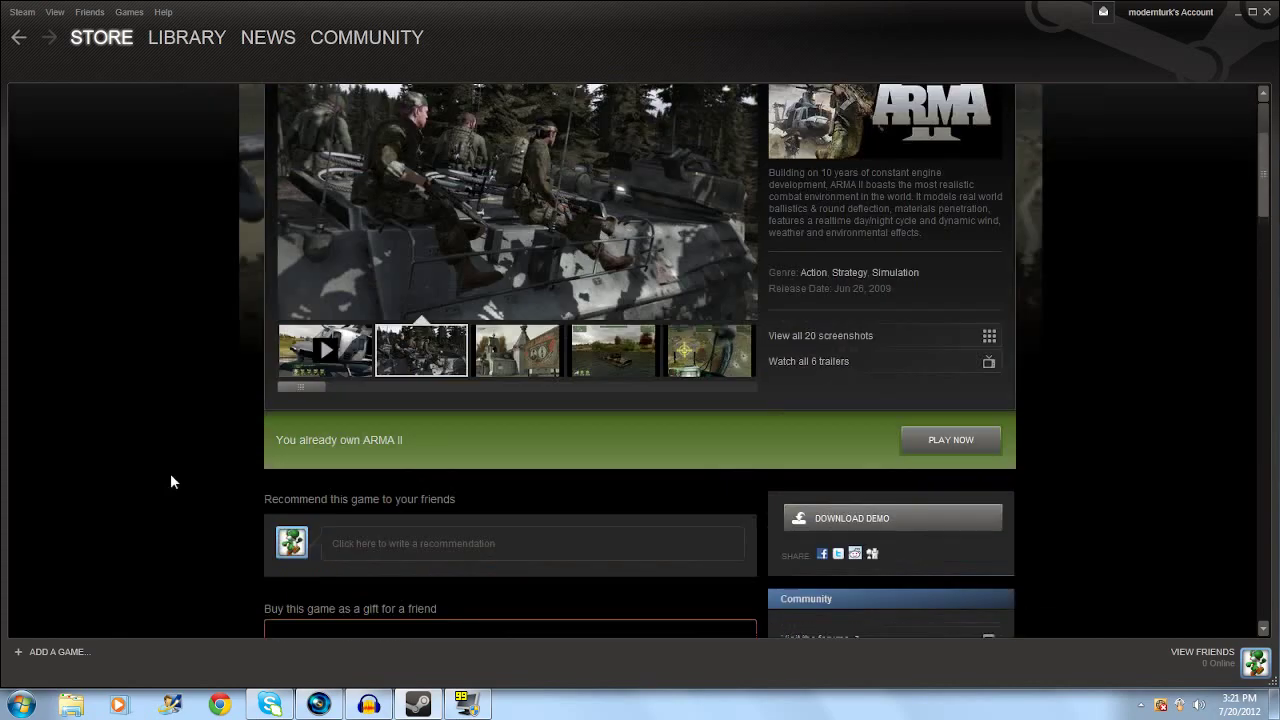
Install ARMA 2 from the library with start menu and desktop shortcuts, and select ARMA 2: Operation Arrowhead.
{"action": "left_click", "coordinate": [178, 40]}
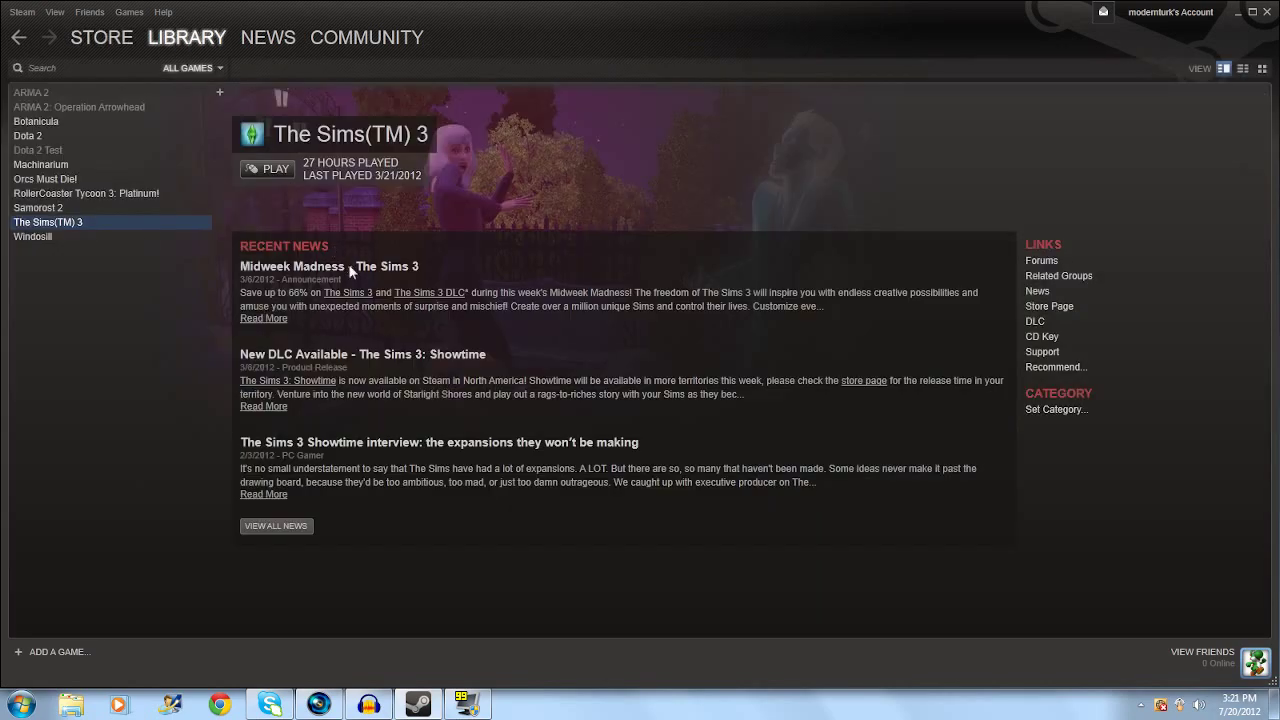
{"action": "left_click", "coordinate": [37, 93]}
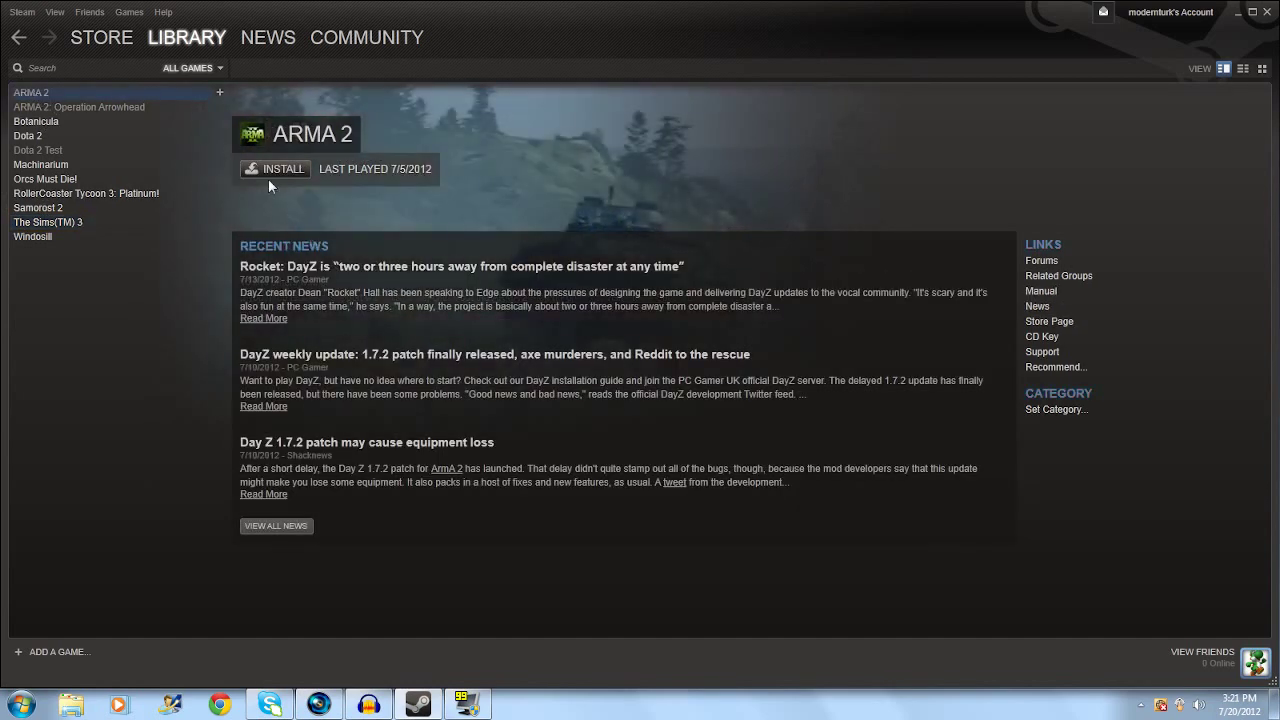
{"action": "left_click", "coordinate": [262, 168]}
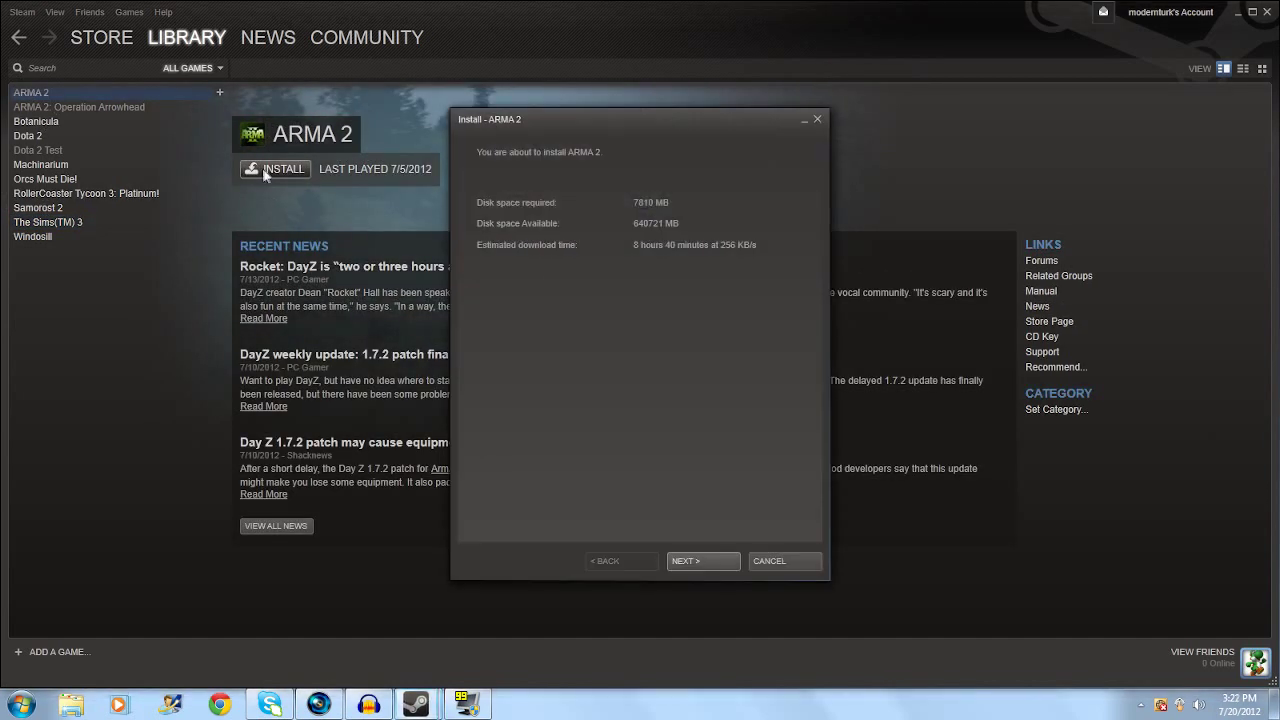
{"action": "left_click", "coordinate": [705, 562]}
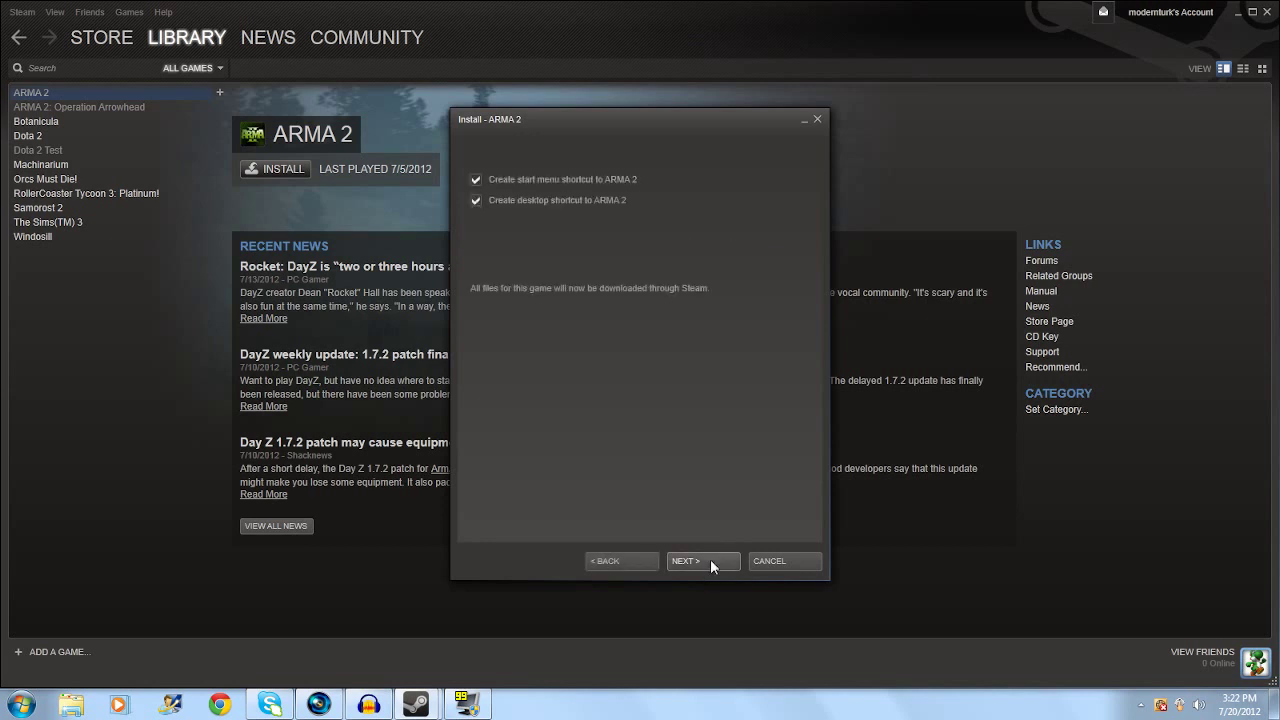
{"action": "left_click", "coordinate": [710, 562]}
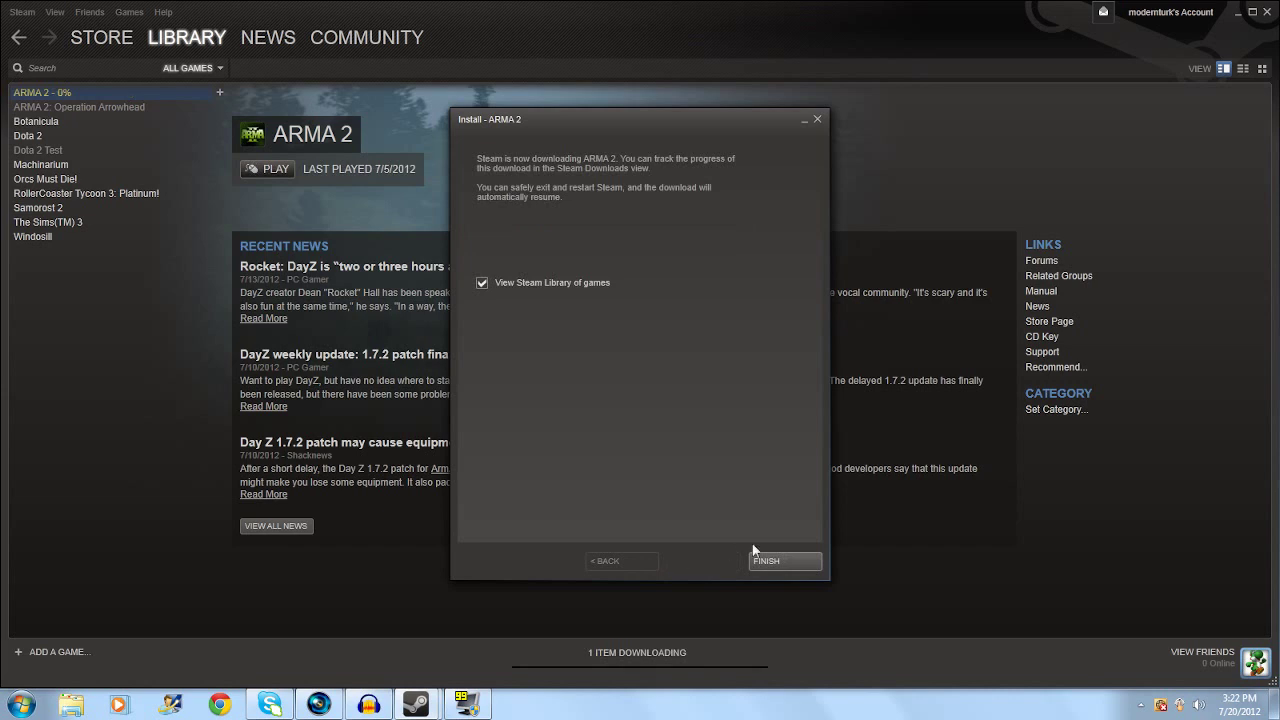
{"action": "left_click", "coordinate": [778, 561]}
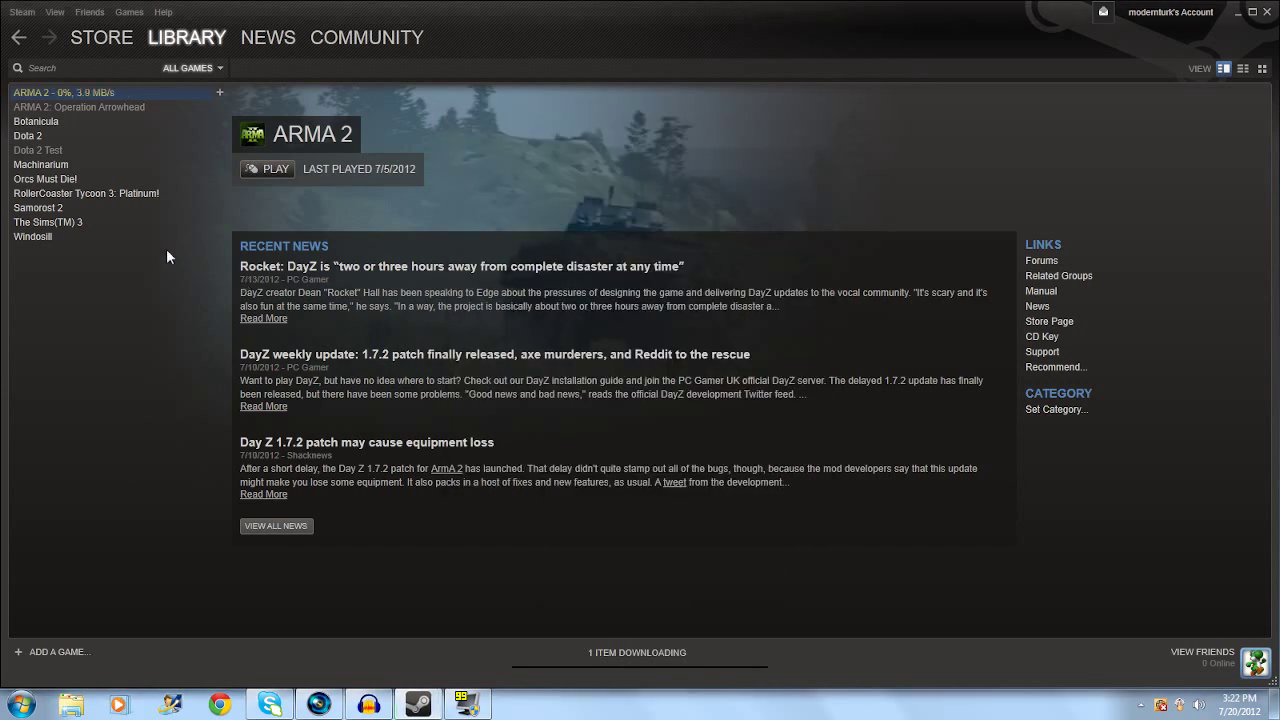
{"action": "left_click", "coordinate": [109, 107]}
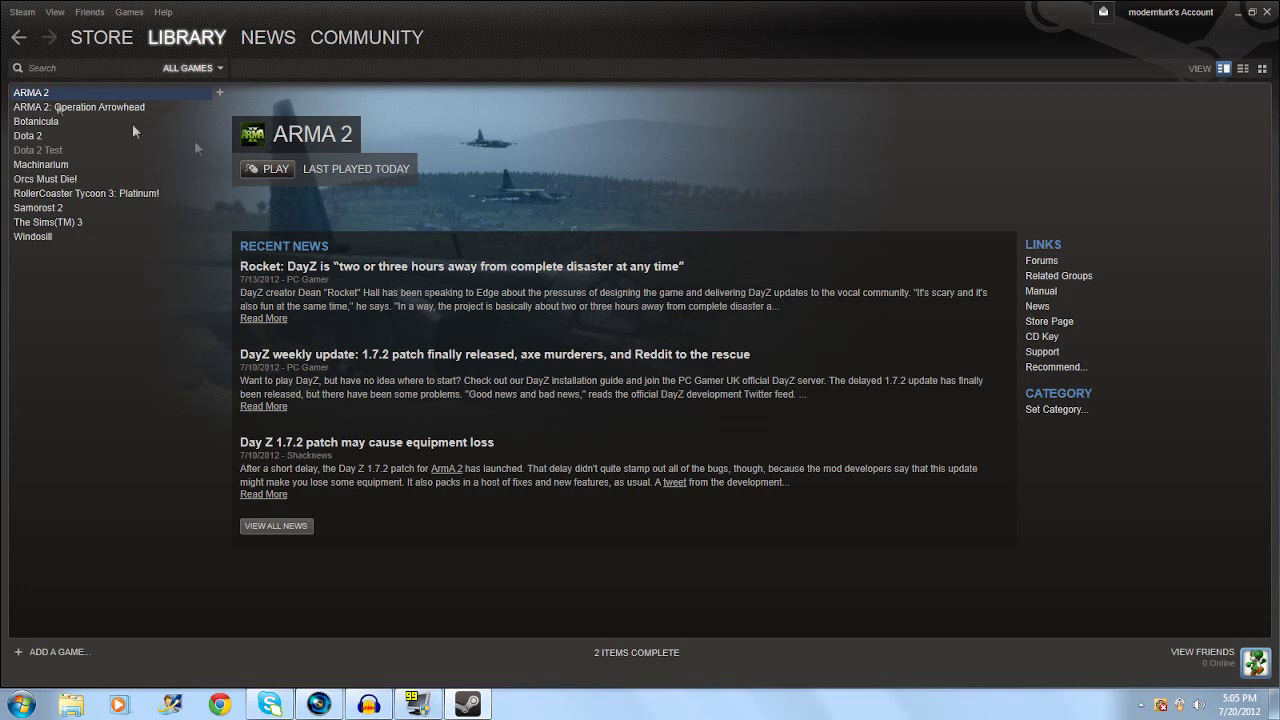
Launch ARMA 2 from the game library.
{"action": "left_click", "coordinate": [266, 172]}
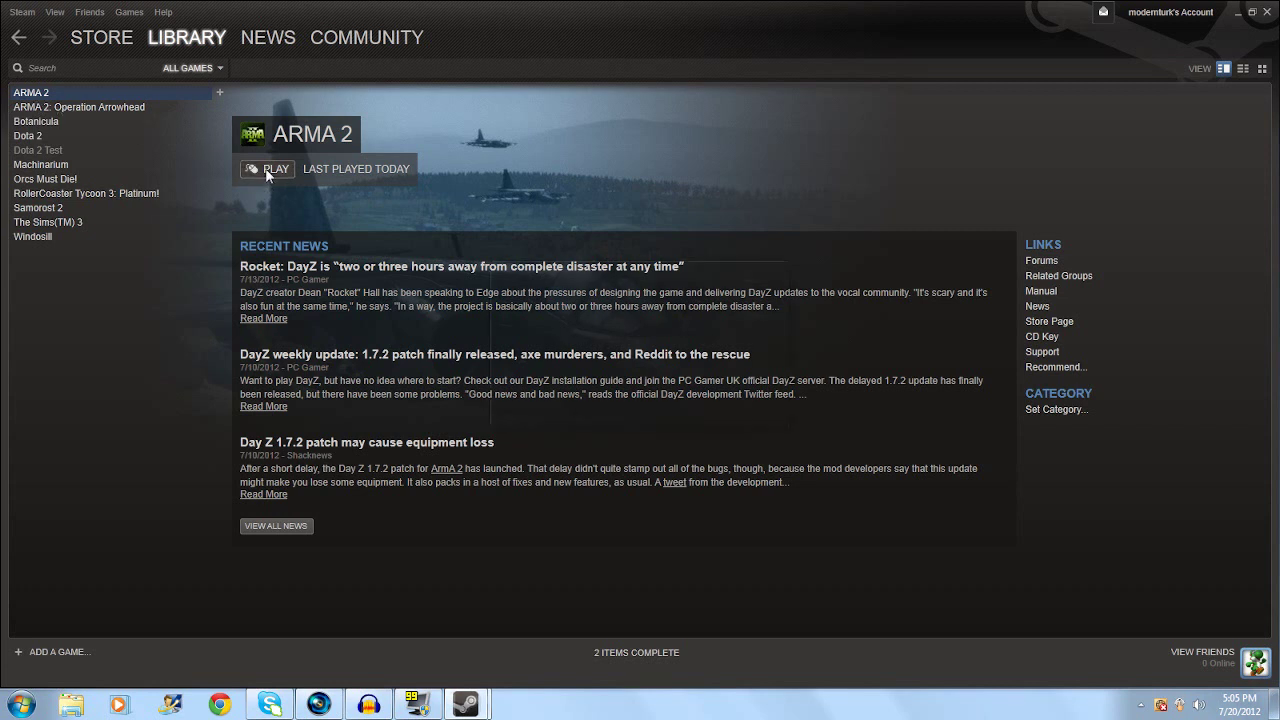
{"action": "left_click", "coordinate": [682, 409]}
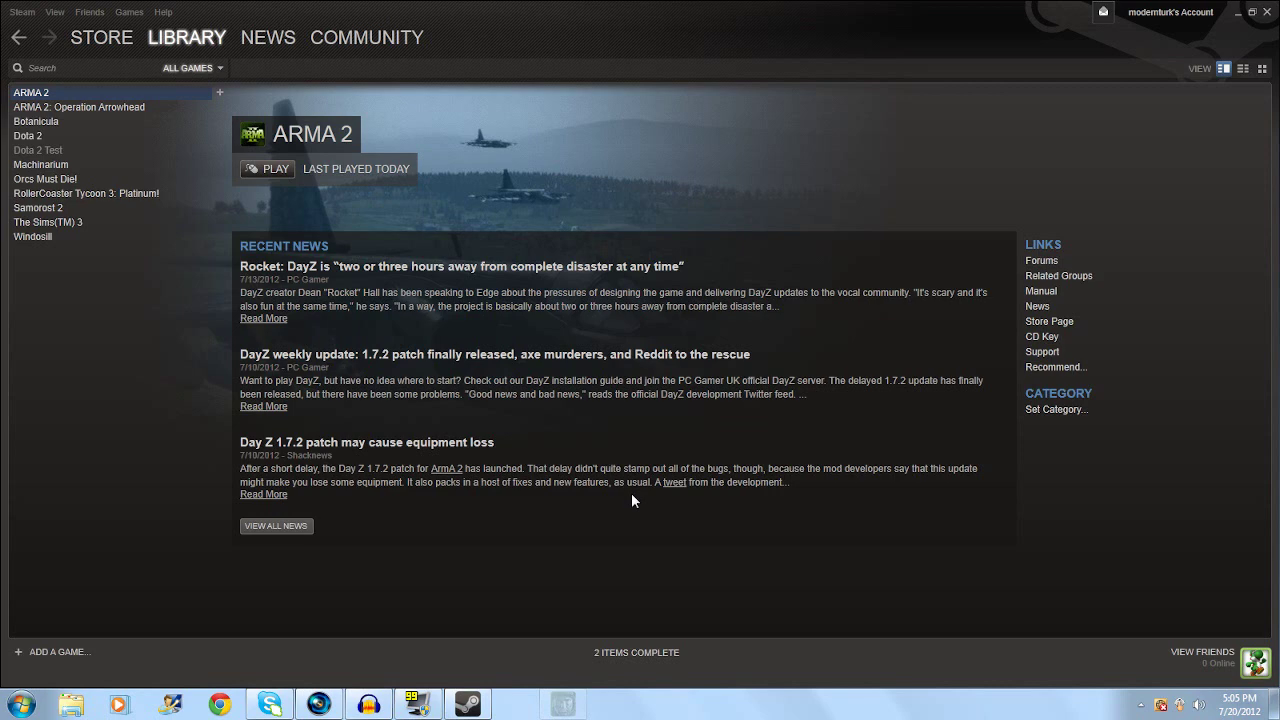
Select ARMA 2: Operation Arrowhead in the library and close Steam.
{"action": "key", "text": "Down"}
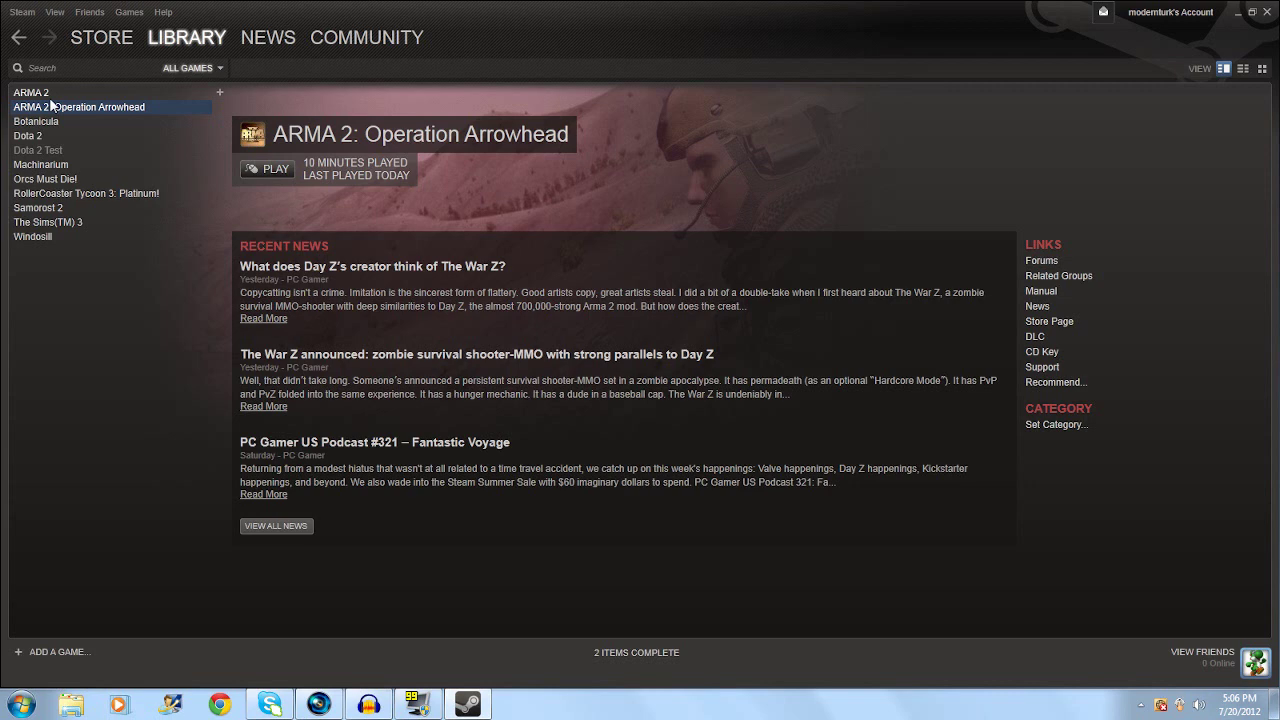
{"action": "left_click", "coordinate": [51, 92]}
{"action": "left_click", "coordinate": [58, 108]}
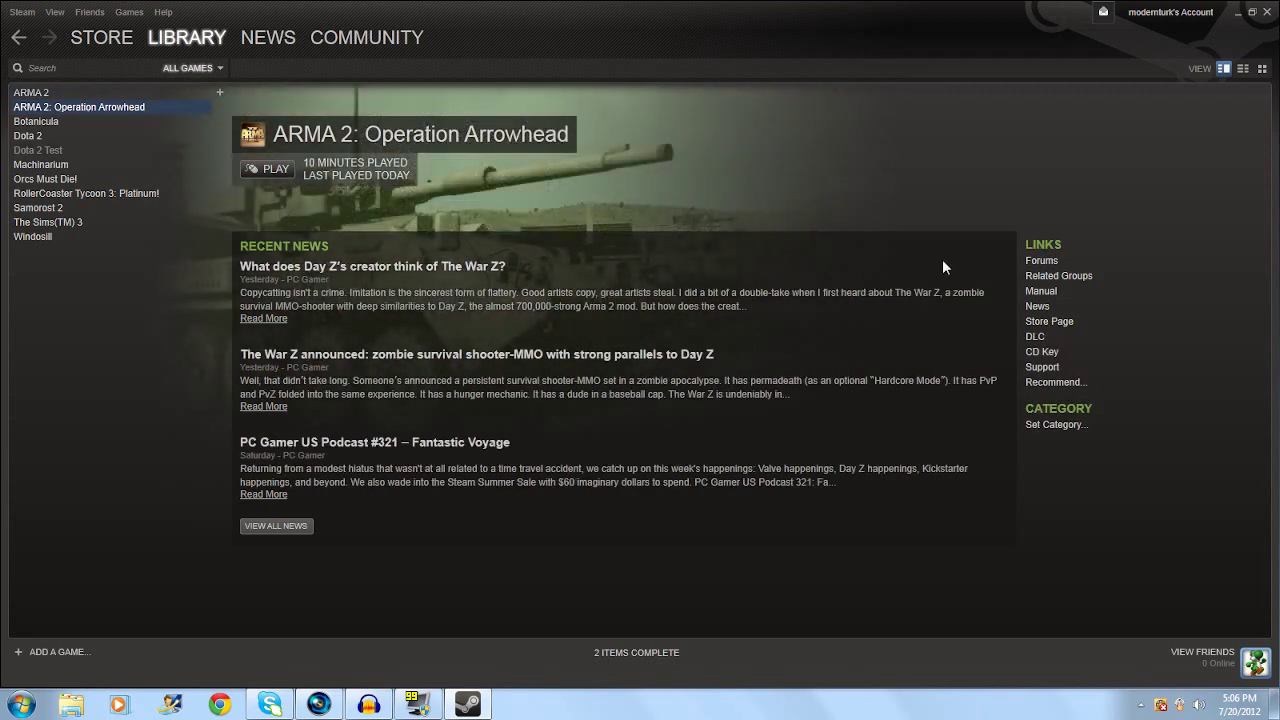
{"action": "left_click", "coordinate": [1266, 14]}
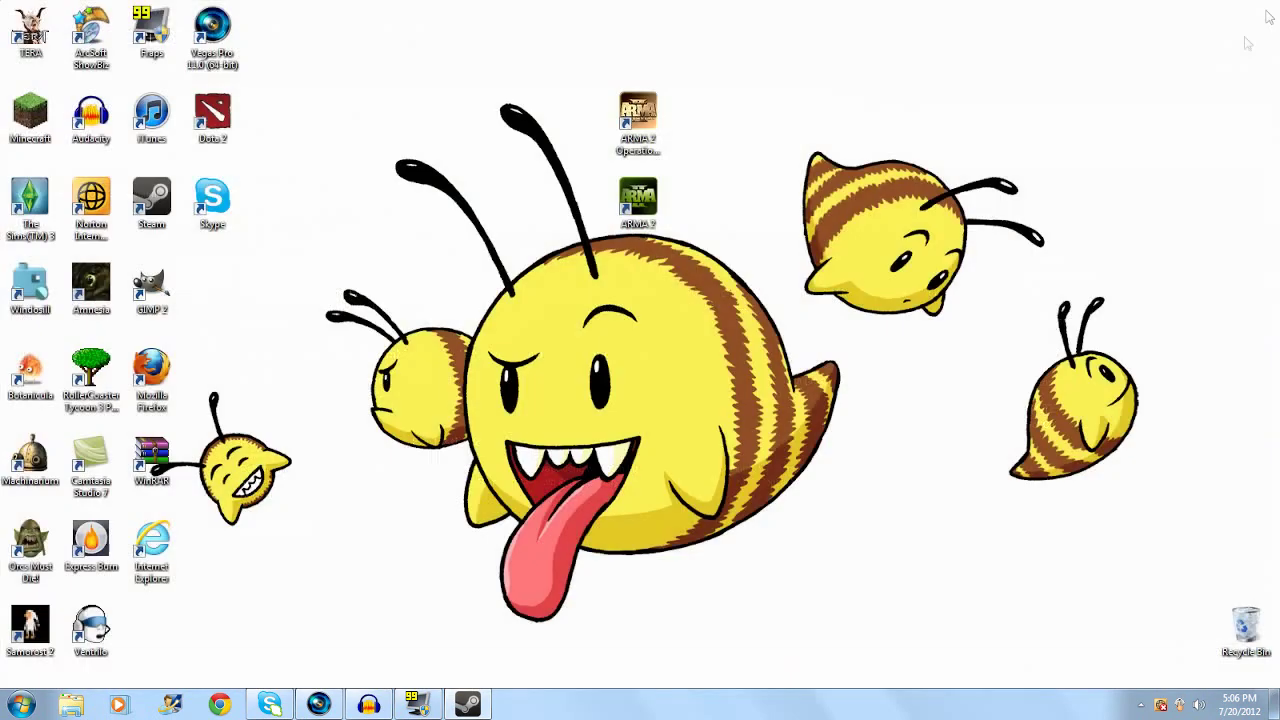
{"action": "right_click", "coordinate": [489, 361]}
{"action": "left_click", "coordinate": [484, 385]}
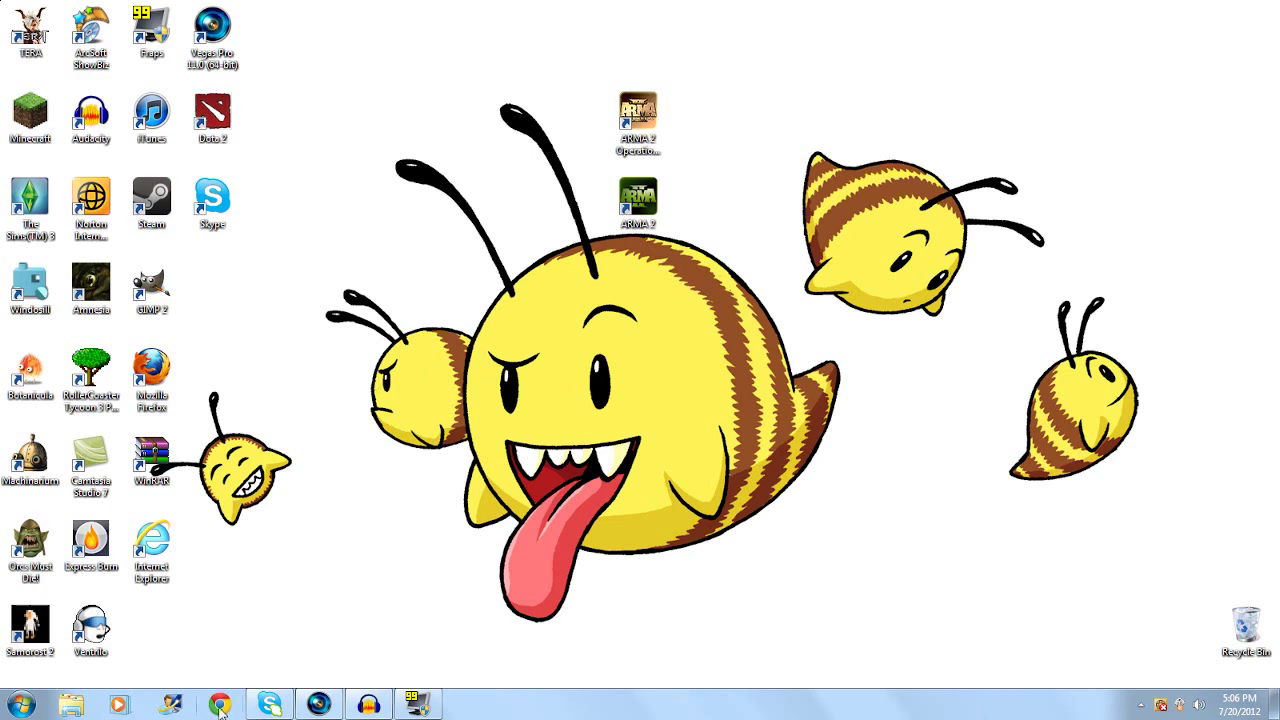
Switch to Chrome and go to dayzmod.com.
{"action": "left_click", "coordinate": [220, 705]}
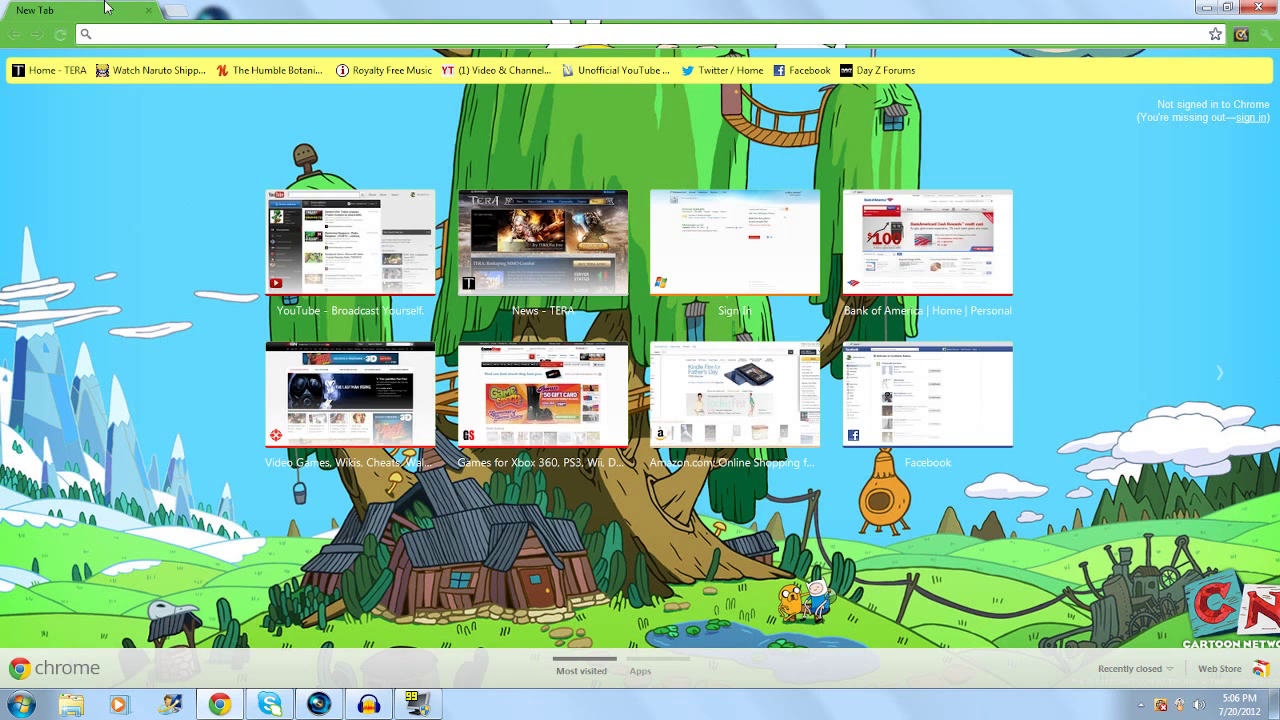
{"action": "type", "text": "dayz"}
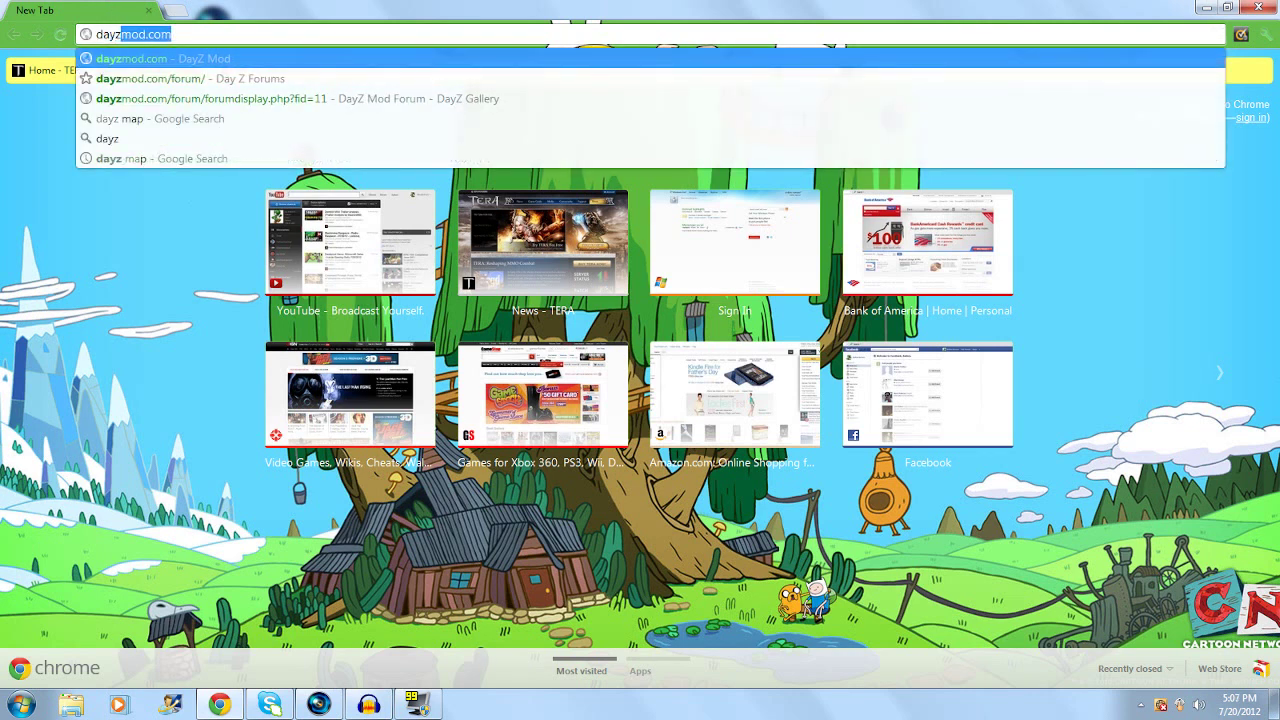
{"action": "type", "text": "mod"}
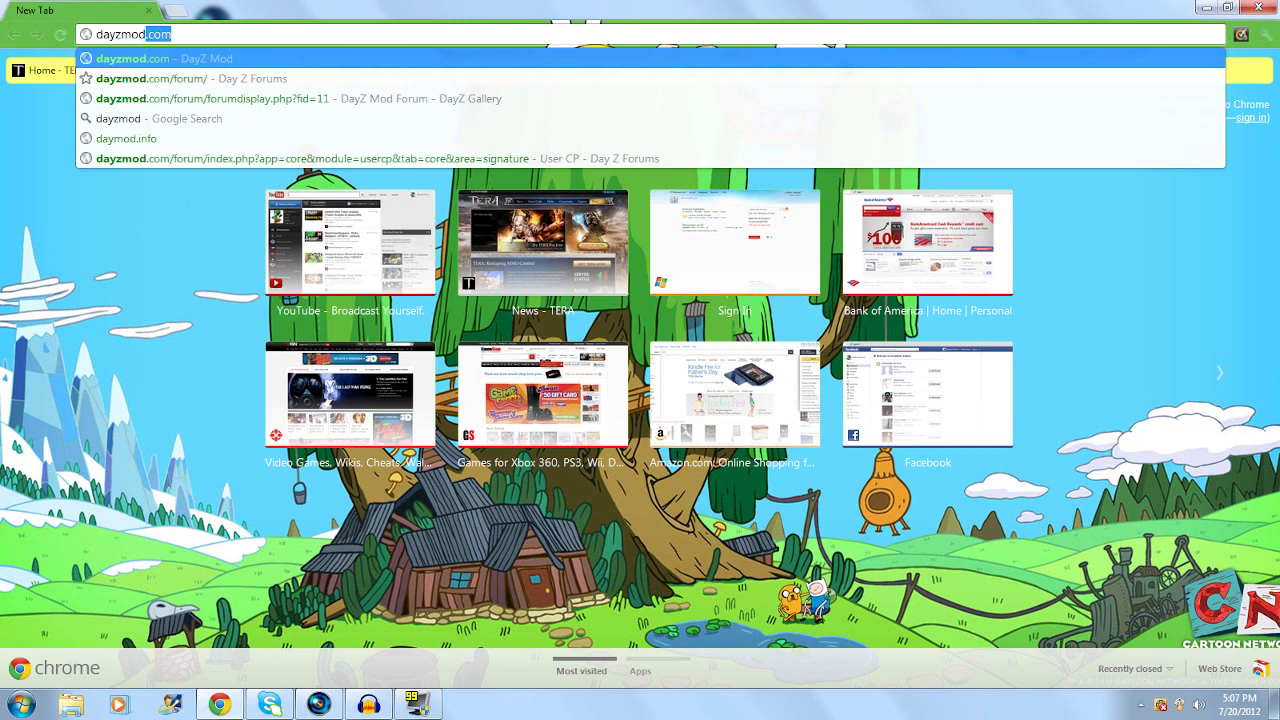
{"action": "type", "text": ".com"}
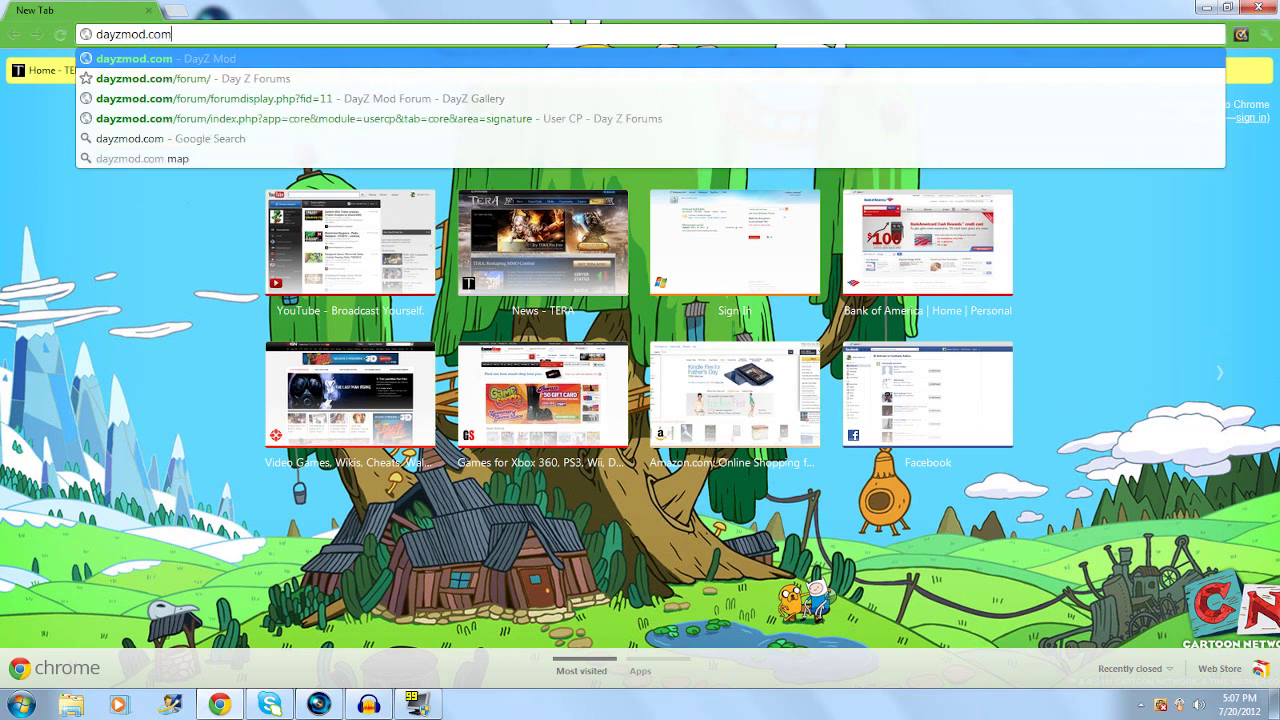
{"action": "key", "text": "Return"}
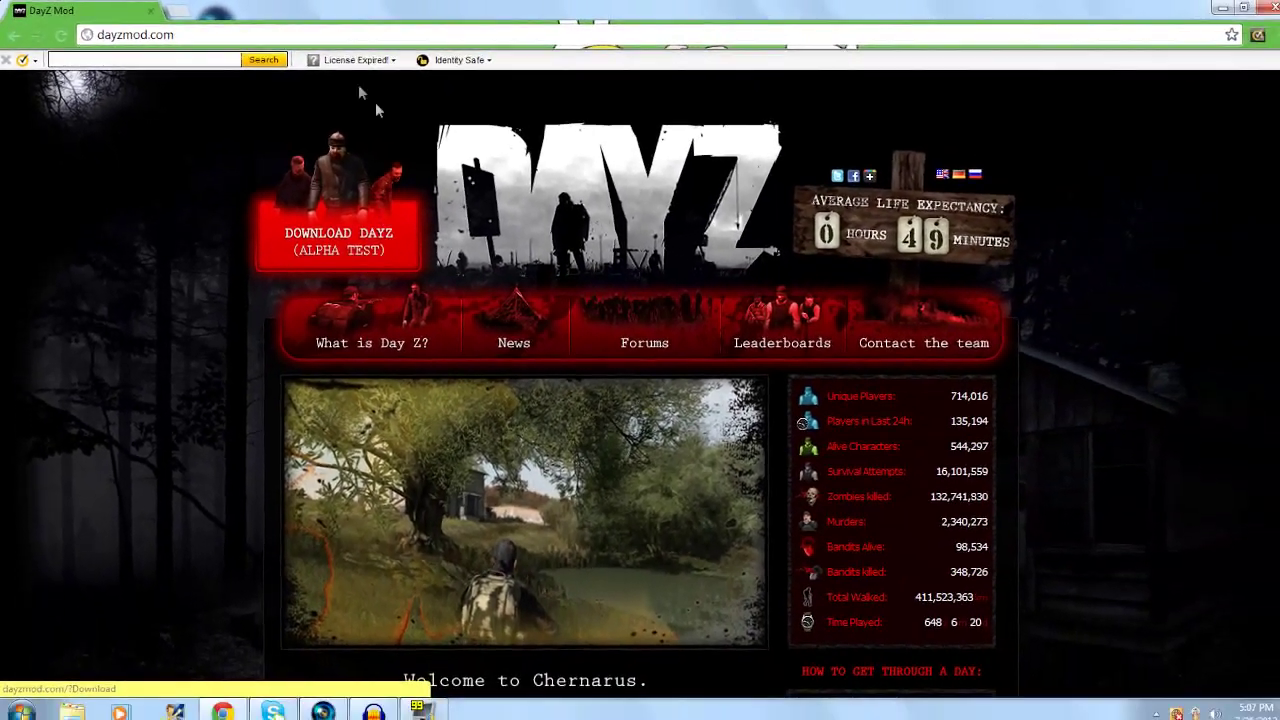
Open the DayZ download page and follow the recommended Six Updater Suite link.
{"action": "left_click", "coordinate": [412, 290]}
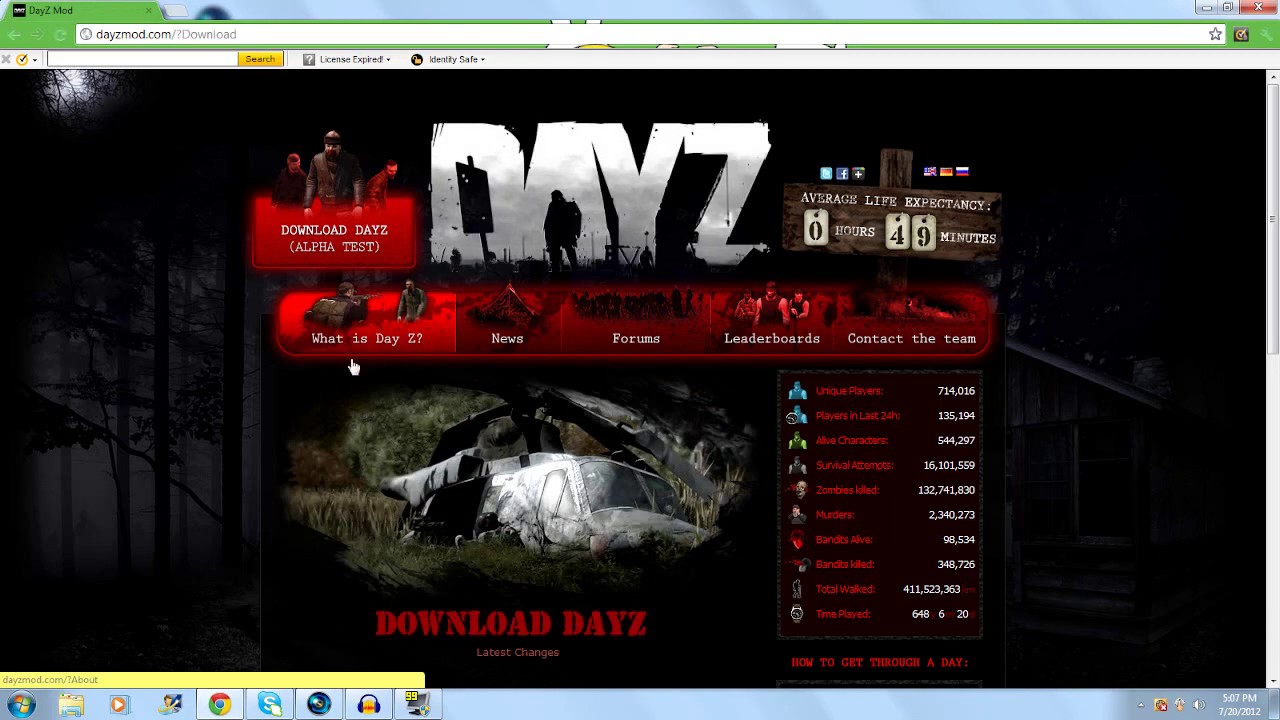
{"action": "scroll", "coordinate": [340, 368], "scroll_direction": "down", "scroll_amount": 5}
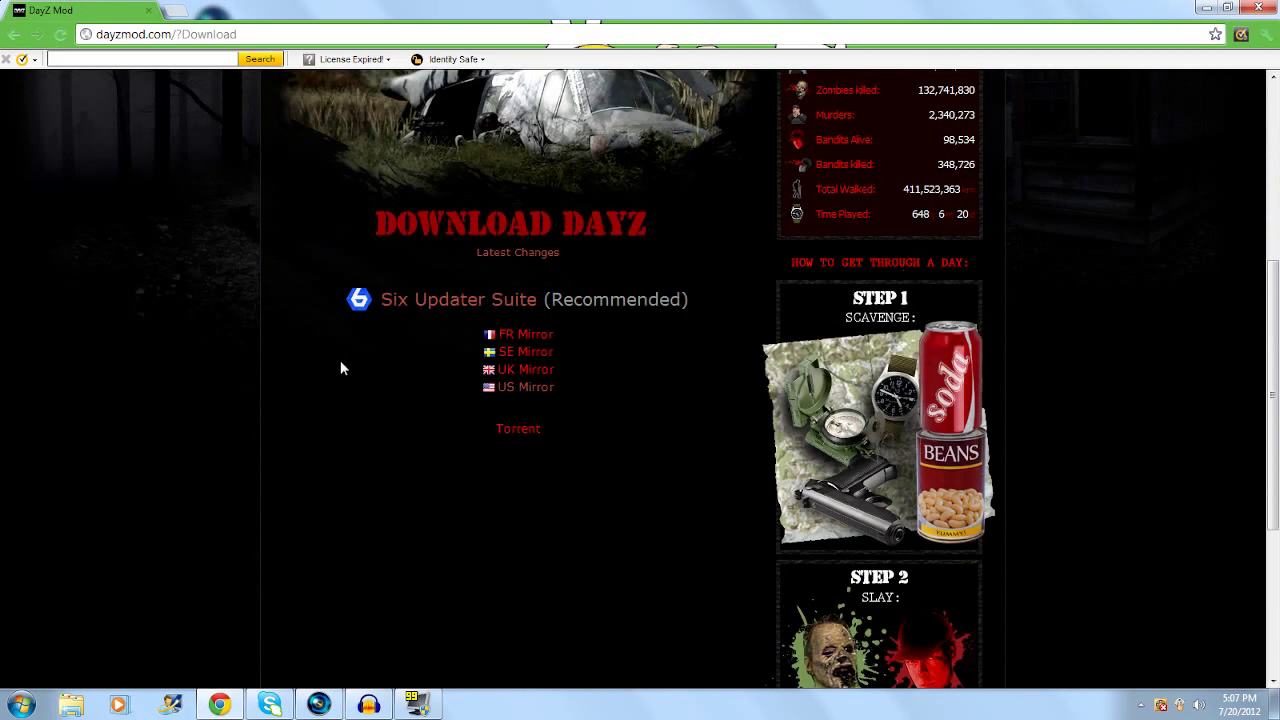
{"action": "scroll", "coordinate": [340, 368], "scroll_direction": "up", "scroll_amount": 1}
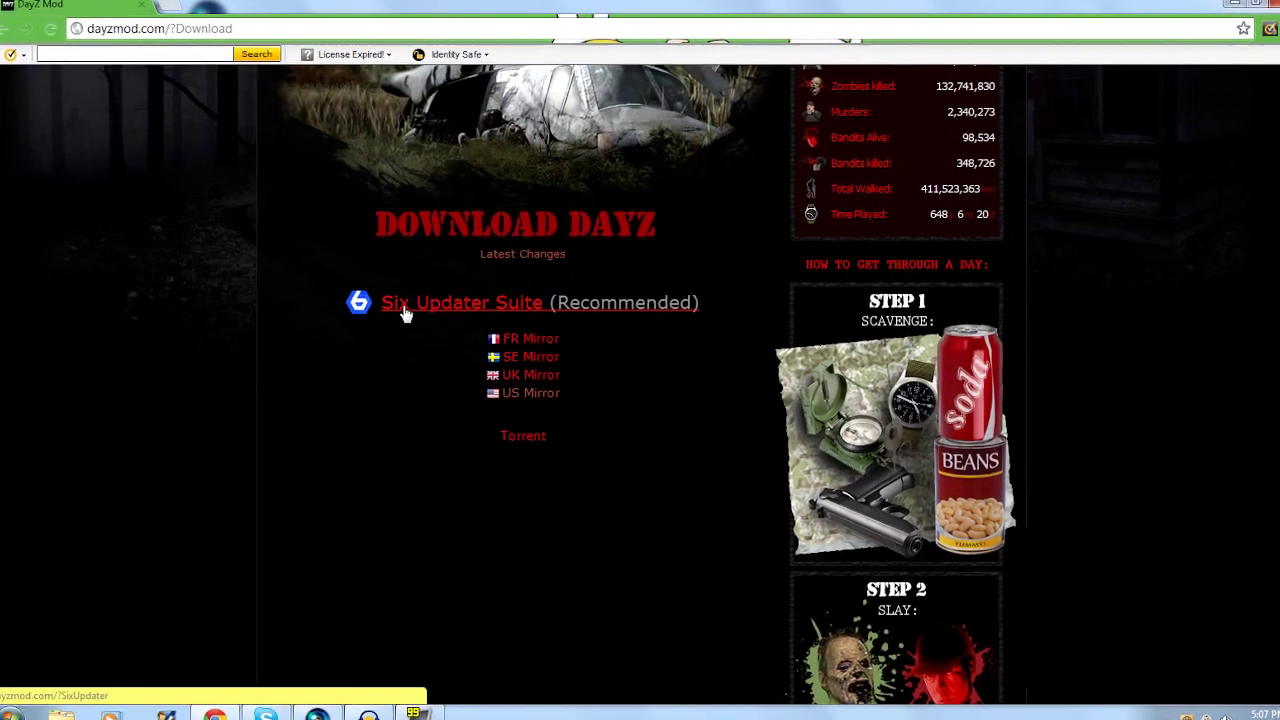
{"action": "left_click_drag", "start_coordinate": [346, 303], "coordinate": [488, 303]}
{"action": "left_click_drag", "start_coordinate": [549, 350], "coordinate": [866, 350]}
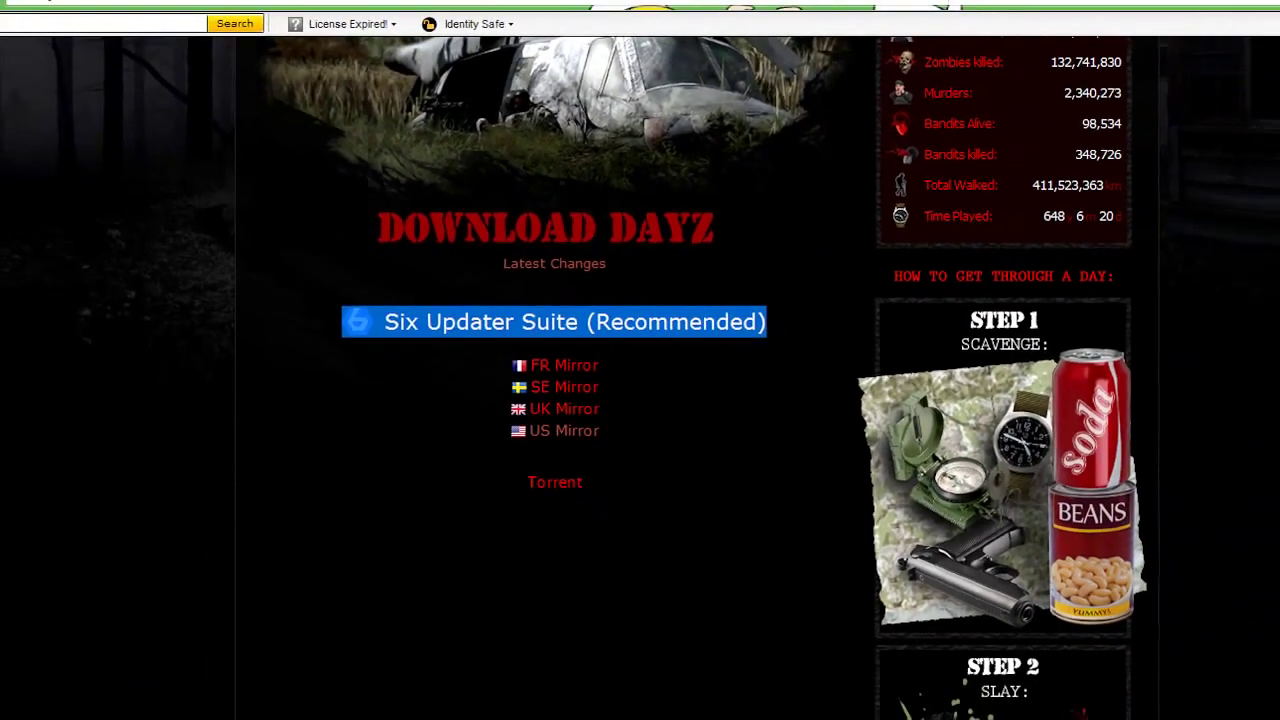
{"action": "left_click", "coordinate": [496, 529]}
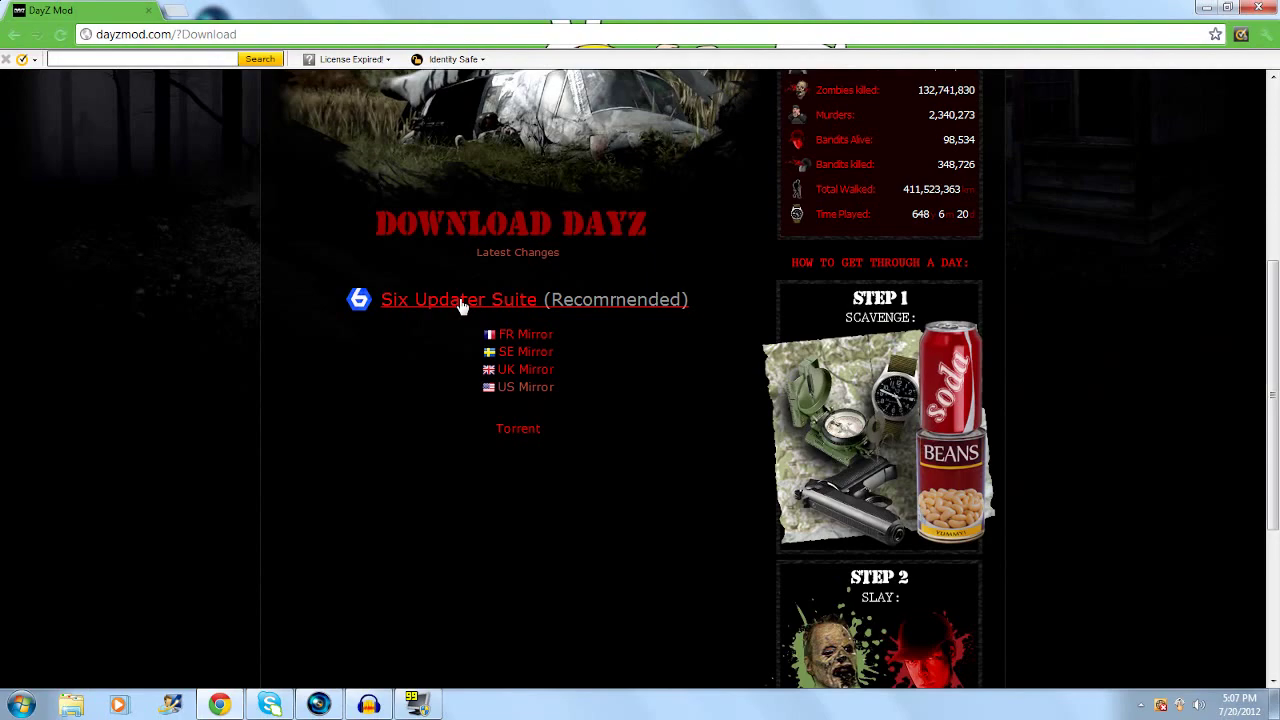
{"action": "left_click", "coordinate": [462, 305]}
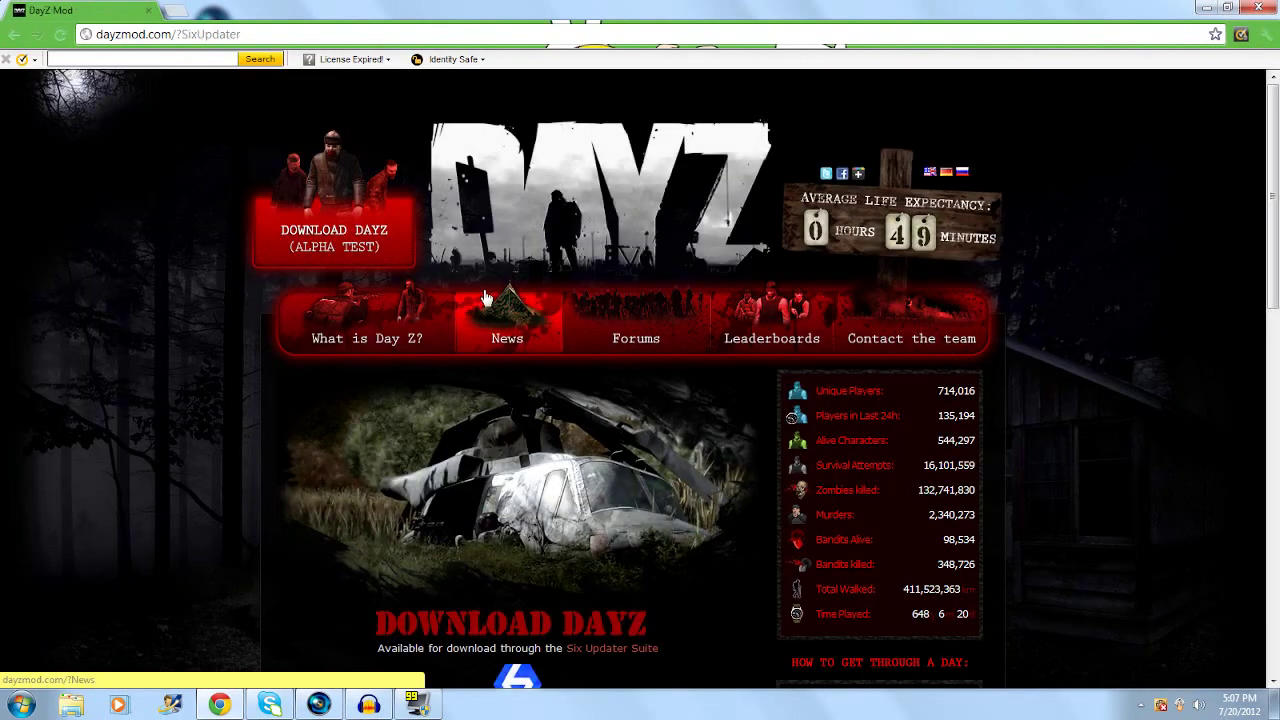
Follow the link to download and install the Six Updater software on the DayZ instructions page.
{"action": "scroll", "coordinate": [483, 298], "scroll_direction": "down", "scroll_amount": 5}
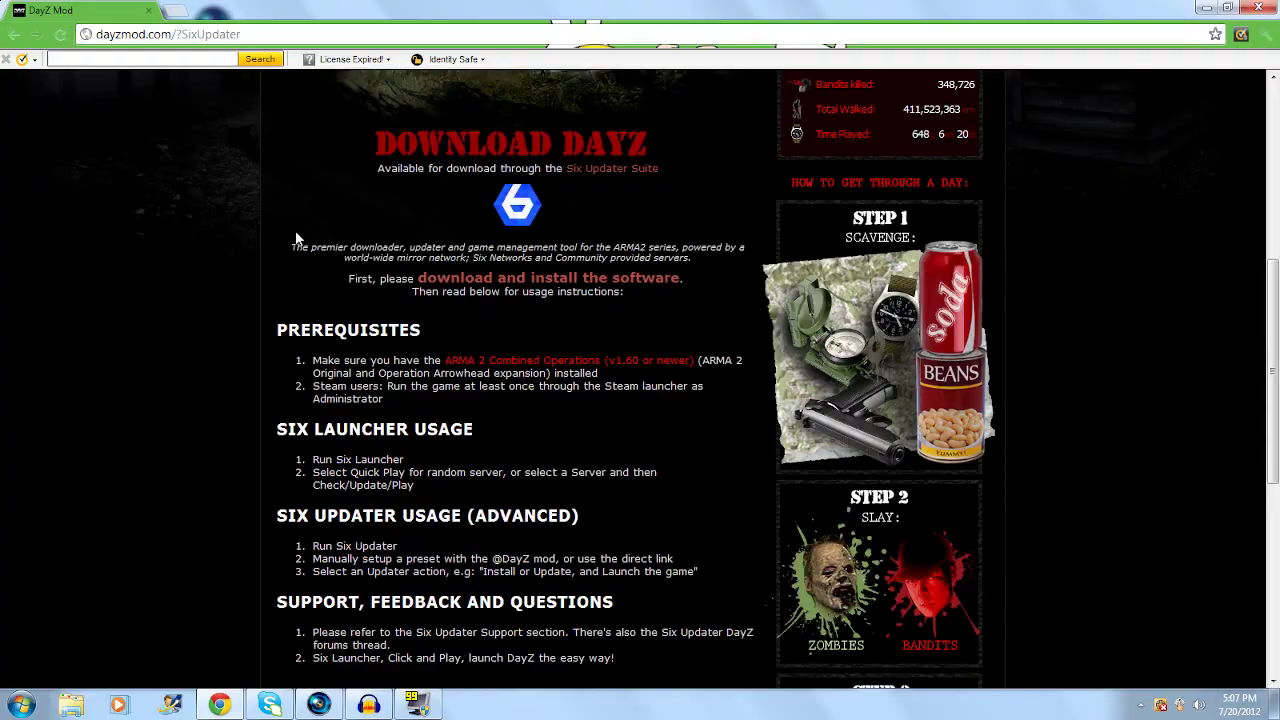
{"action": "left_click_drag", "start_coordinate": [296, 238], "coordinate": [635, 326]}
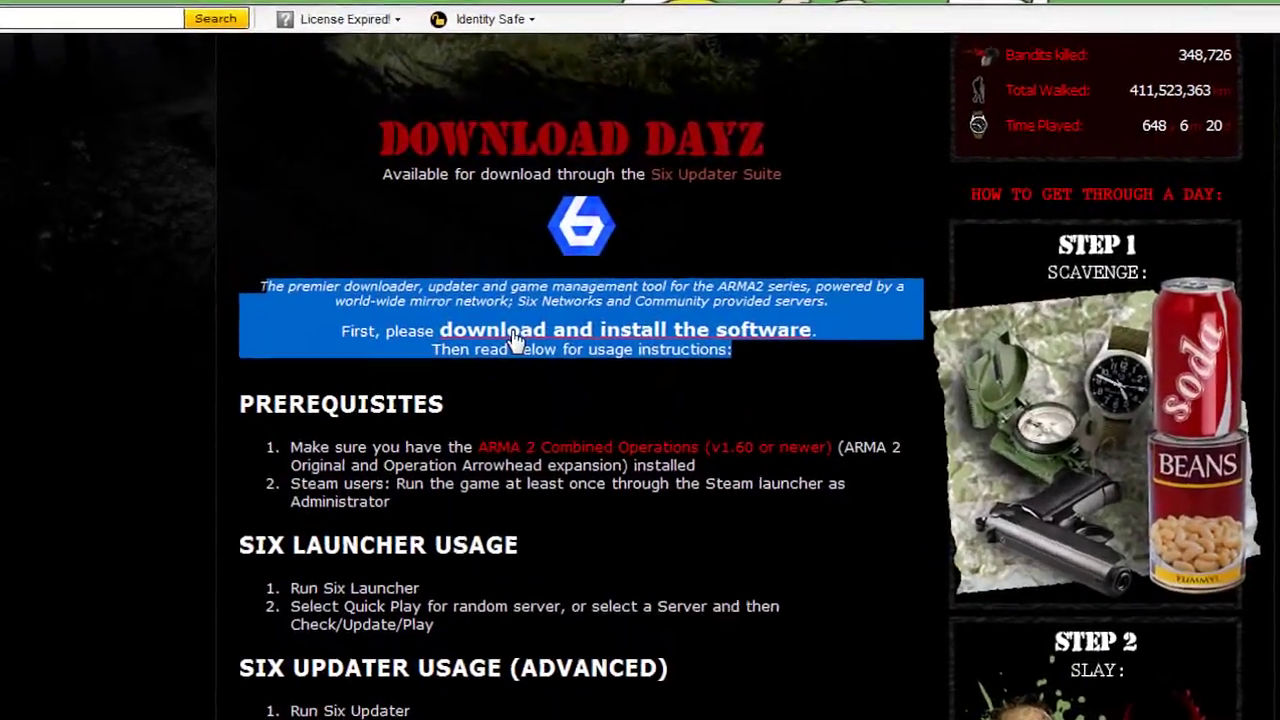
{"action": "left_click", "coordinate": [512, 333]}
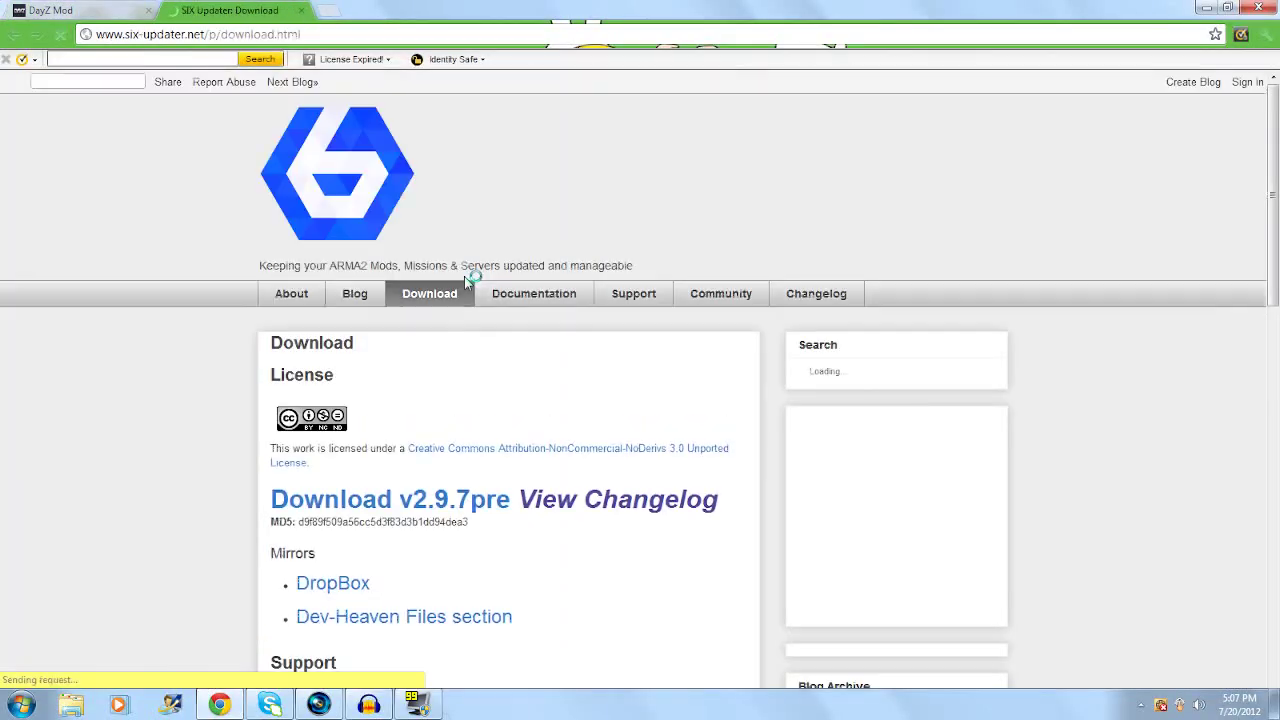
Close the DayZ Mod page and download the Six Updater v2.9.7pre installer.
{"action": "left_click_drag", "start_coordinate": [158, 10], "coordinate": [213, 407]}
{"action": "scroll", "coordinate": [189, 440], "scroll_direction": "down", "scroll_amount": 4}
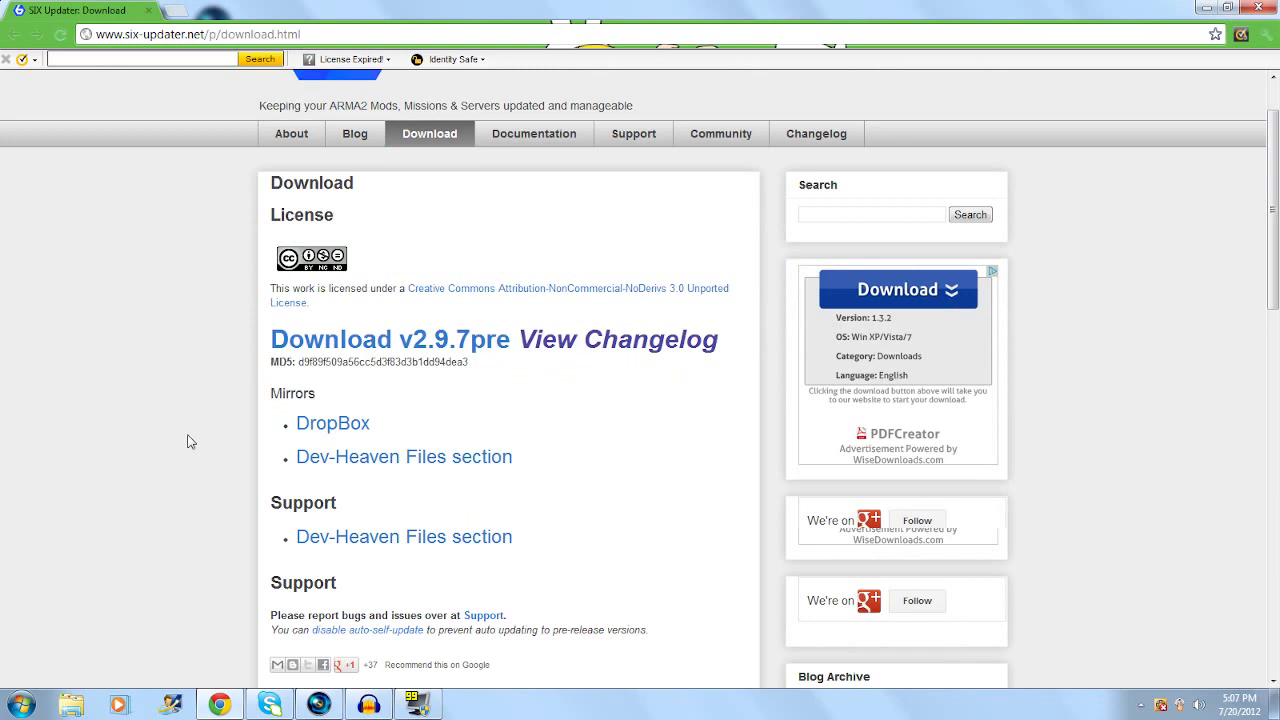
{"action": "scroll", "coordinate": [189, 440], "scroll_direction": "up", "scroll_amount": 2}
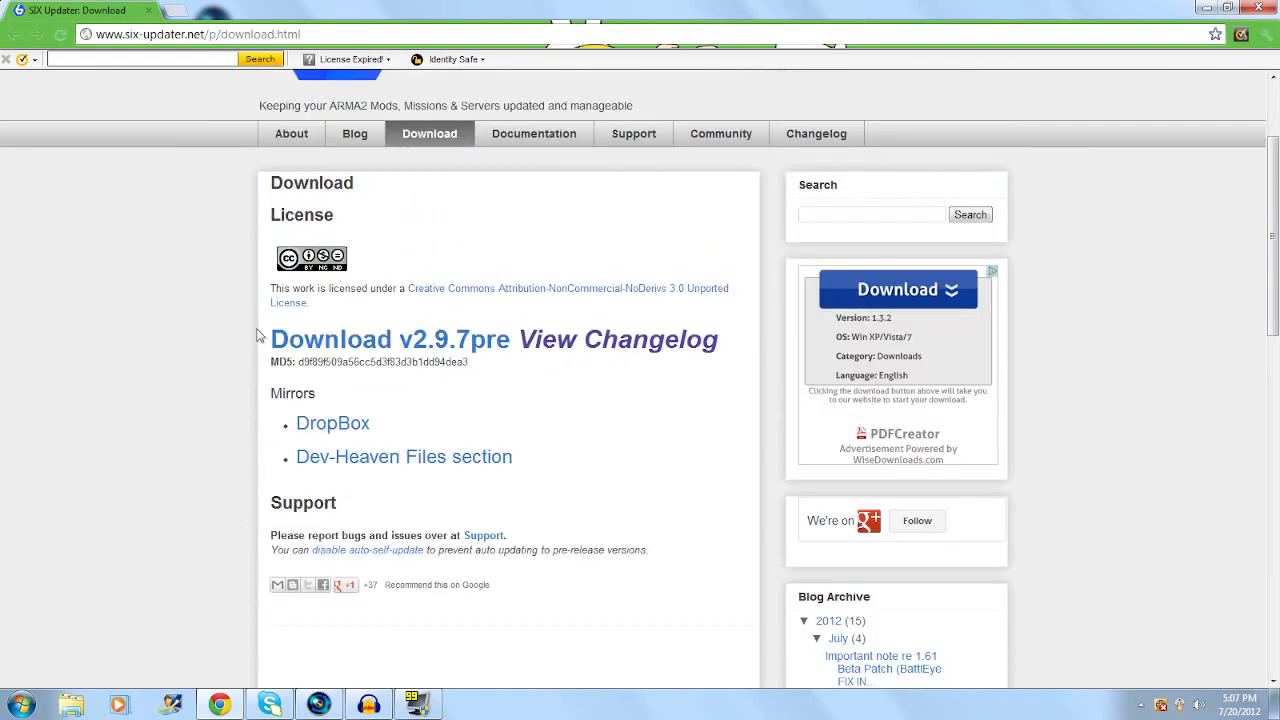
{"action": "left_click", "coordinate": [383, 345]}
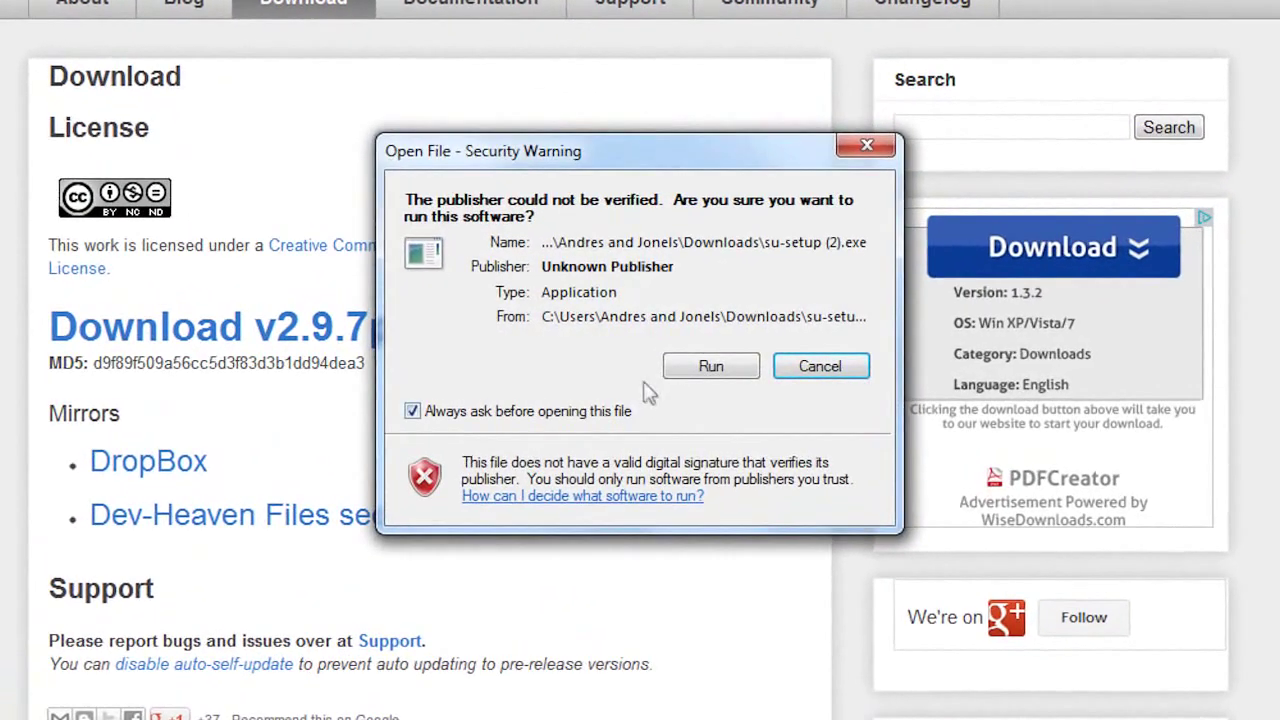
Run the downloaded Six Updater installer despite the security warning and accept the terms in the license agreement.
{"action": "left_click", "coordinate": [711, 366]}
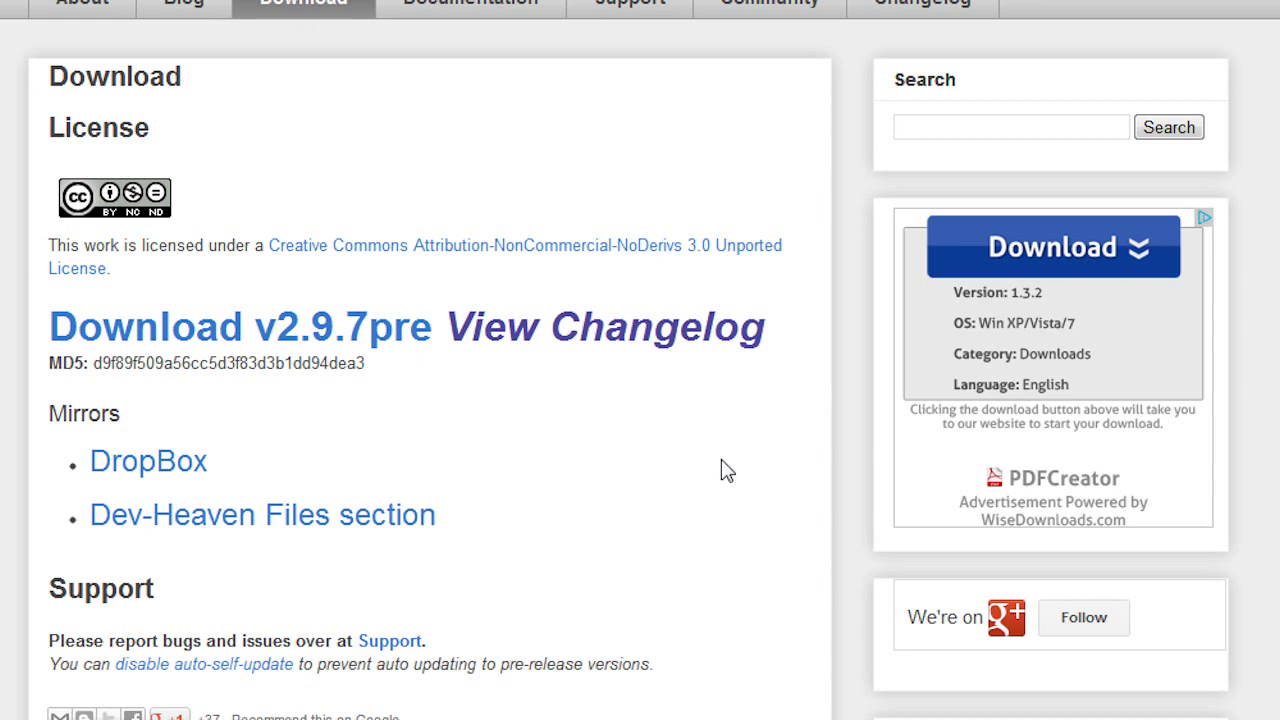
{"action": "scroll", "coordinate": [721, 459], "scroll_direction": "down", "scroll_amount": 1}
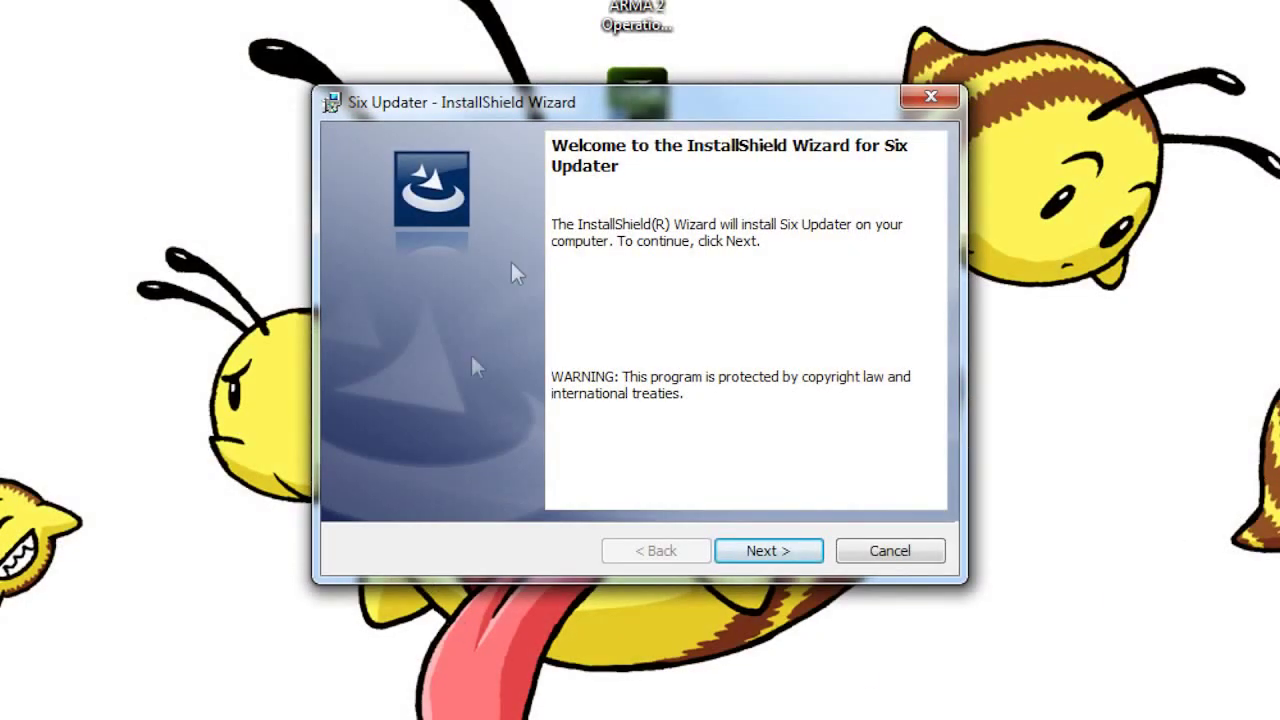
{"action": "left_click", "coordinate": [776, 552]}
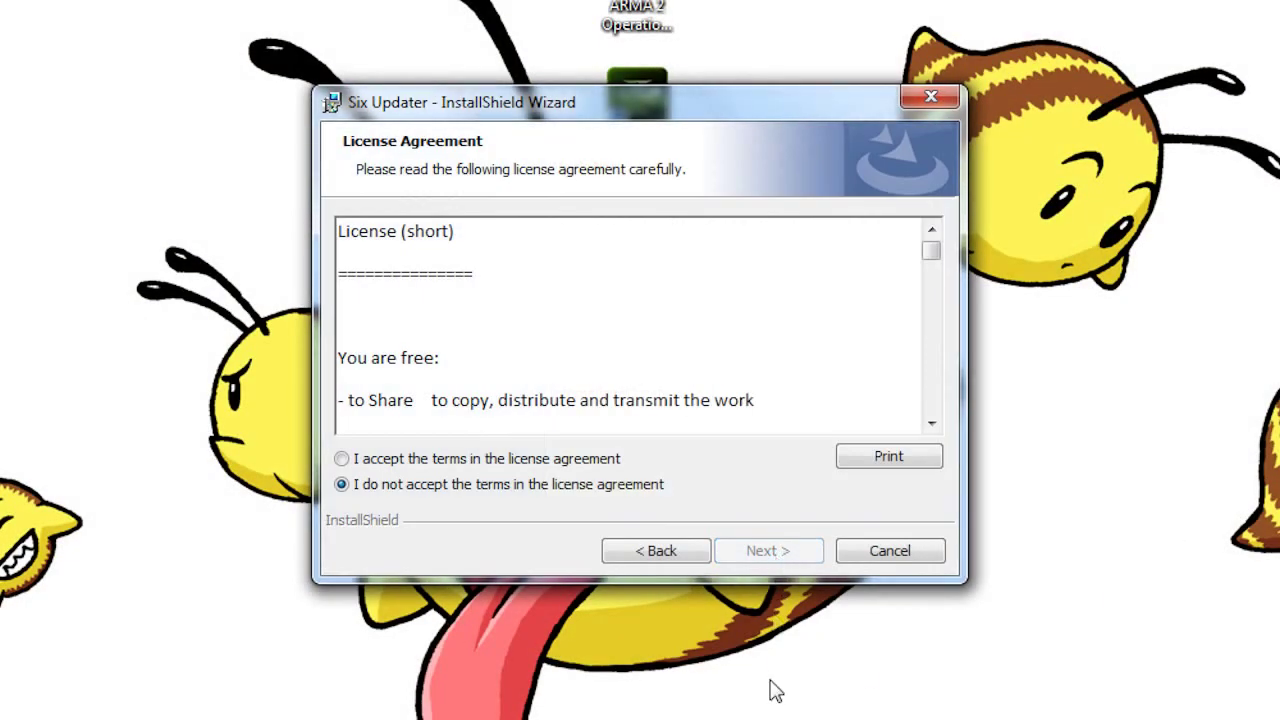
{"action": "left_click", "coordinate": [388, 462]}
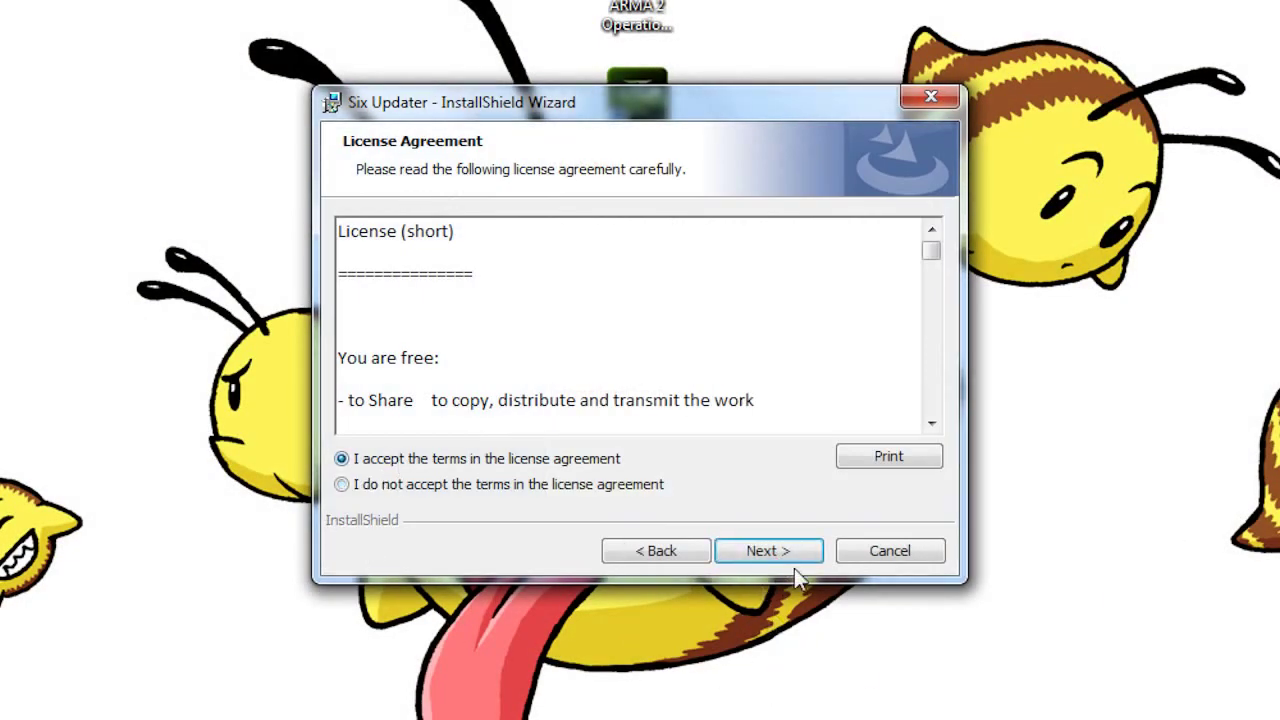
{"action": "left_click", "coordinate": [783, 553]}
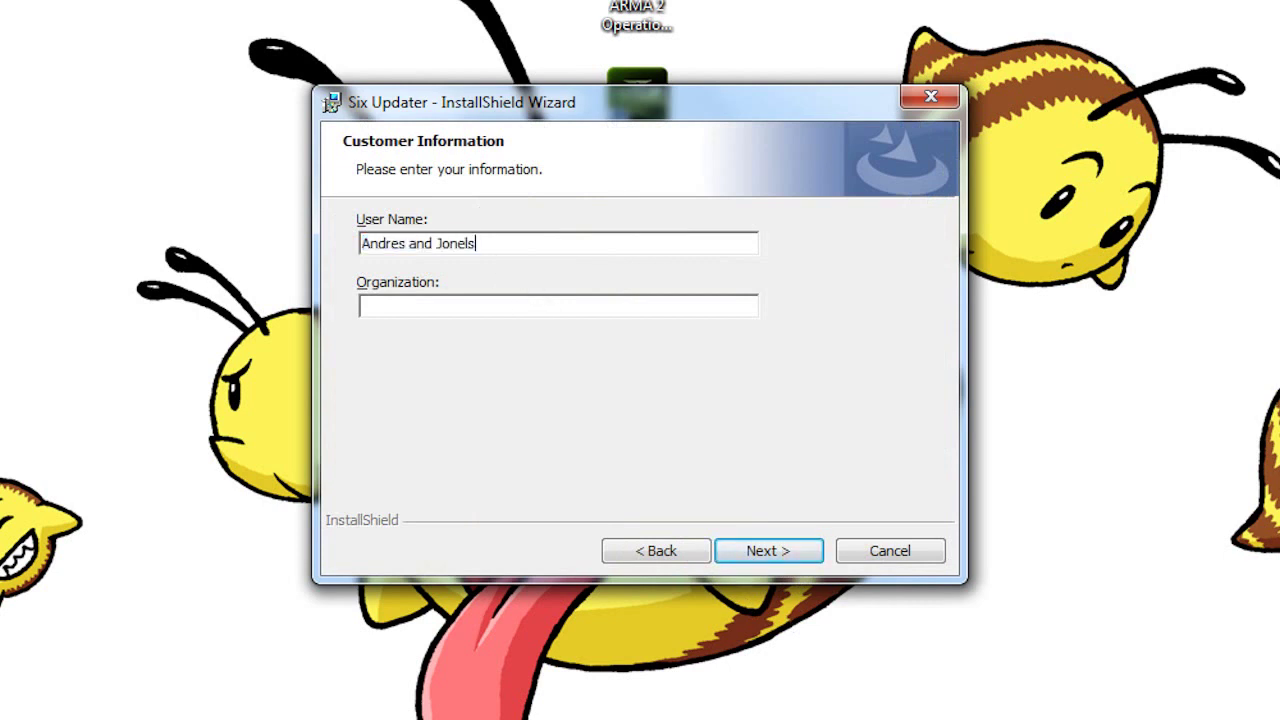
Replace the user name in the customer information and install Six Updater to the default destination folder.
{"action": "key", "text": "BackSpace"}
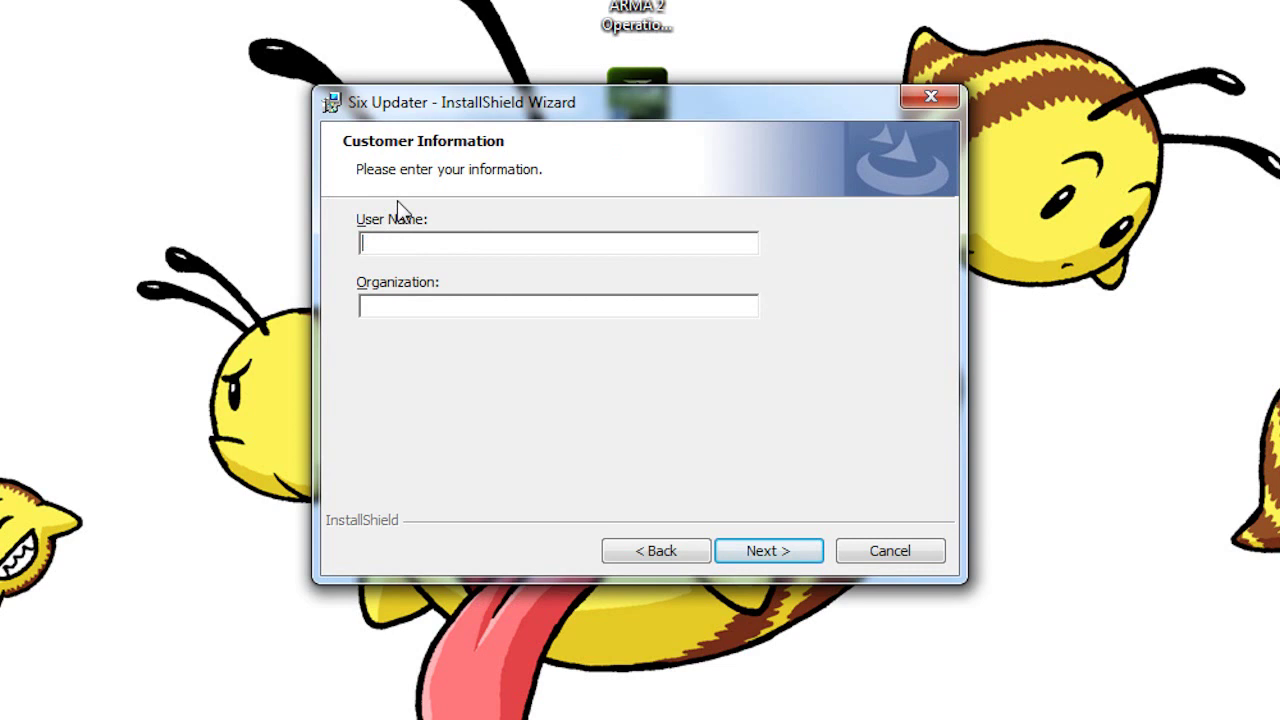
{"action": "type", "text": "Turk"}
{"action": "left_click", "coordinate": [771, 556]}
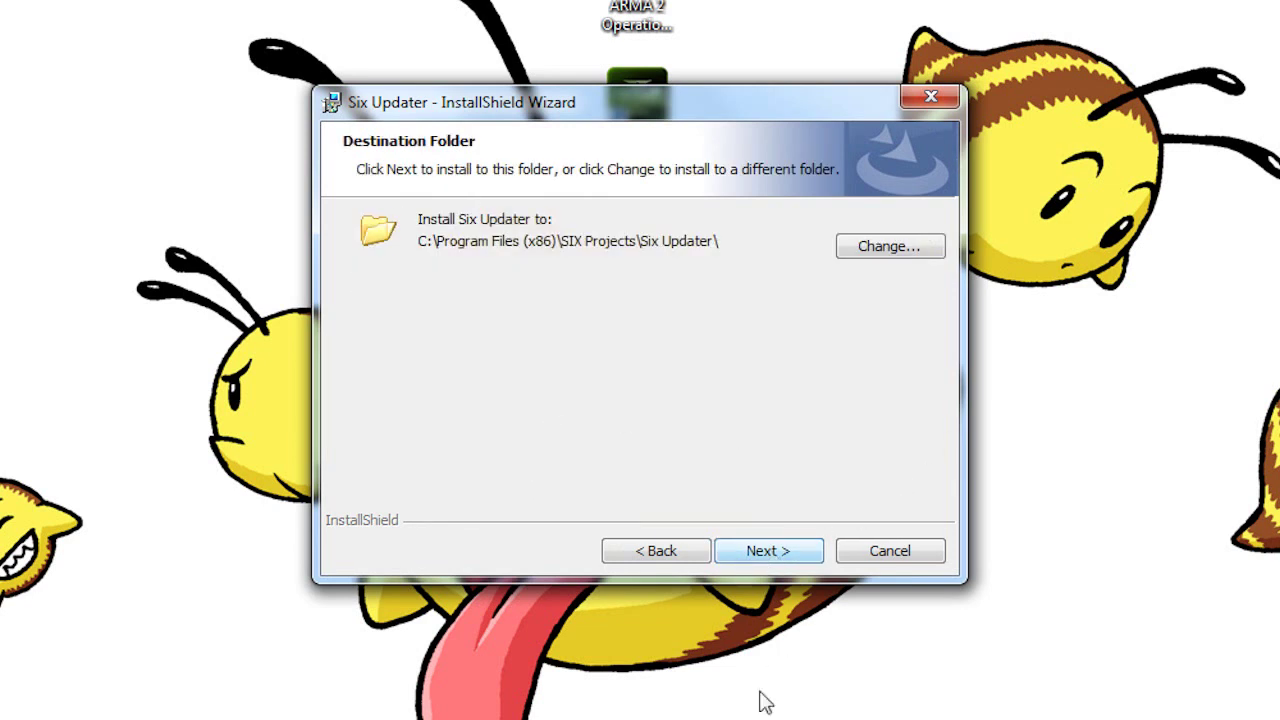
{"action": "left_click", "coordinate": [745, 557]}
{"action": "left_click", "coordinate": [793, 553]}
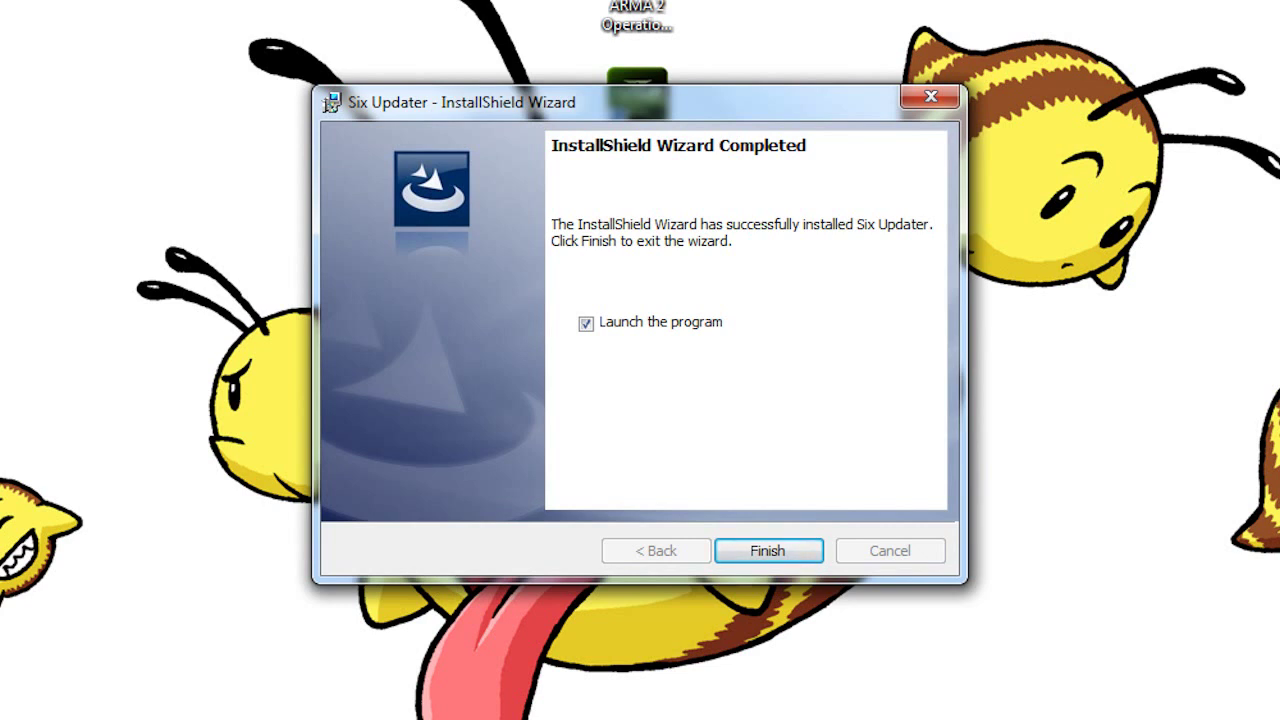
Finish the Six Updater installation with the option to launch the program enabled.
{"action": "left_click", "coordinate": [586, 324]}
{"action": "left_click", "coordinate": [587, 324]}
{"action": "left_click", "coordinate": [768, 550]}
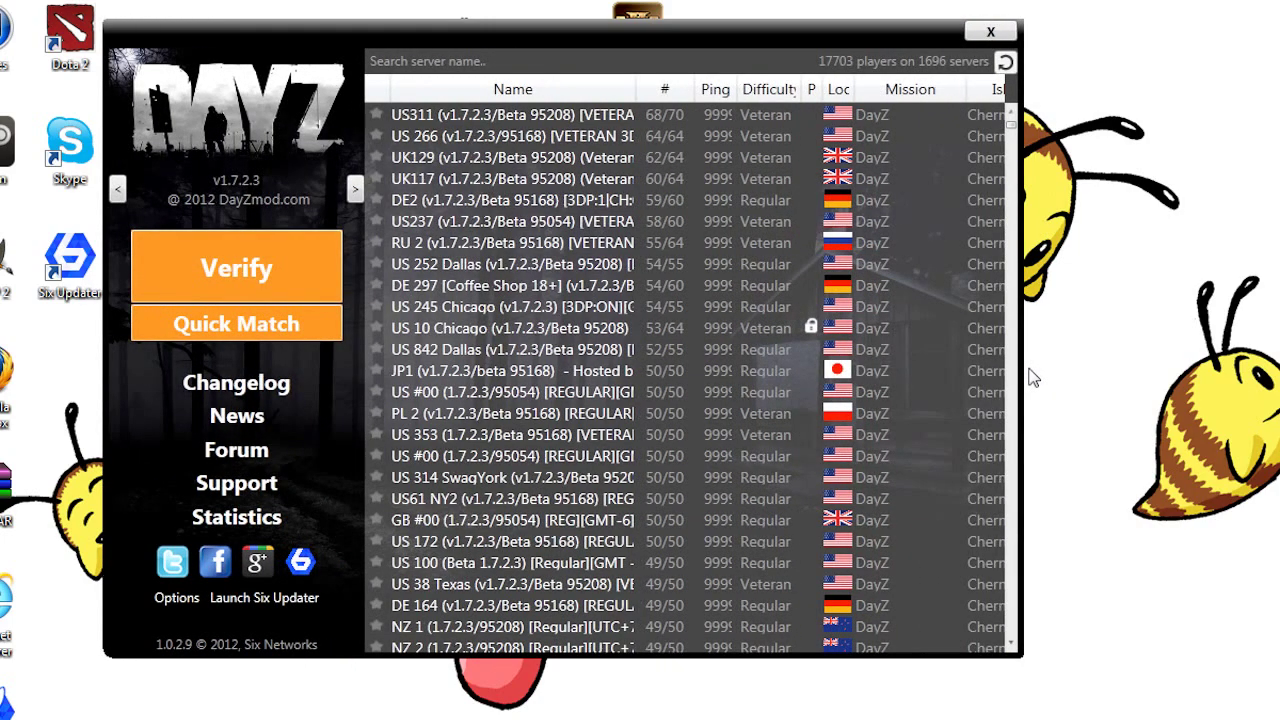
Widen the DayZ launcher window to show the remaining server columns and verify the DayZ mod installation.
{"action": "left_click_drag", "start_coordinate": [1021, 381], "coordinate": [1207, 408]}
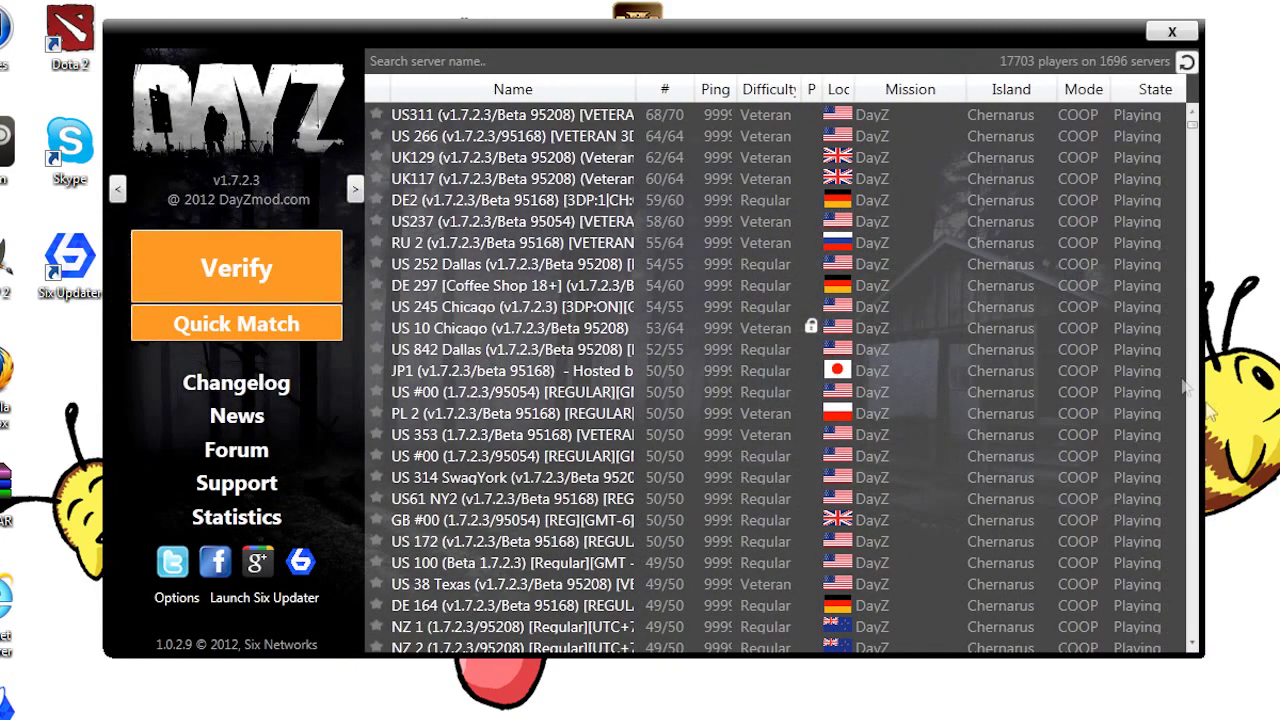
{"action": "left_click", "coordinate": [280, 270]}
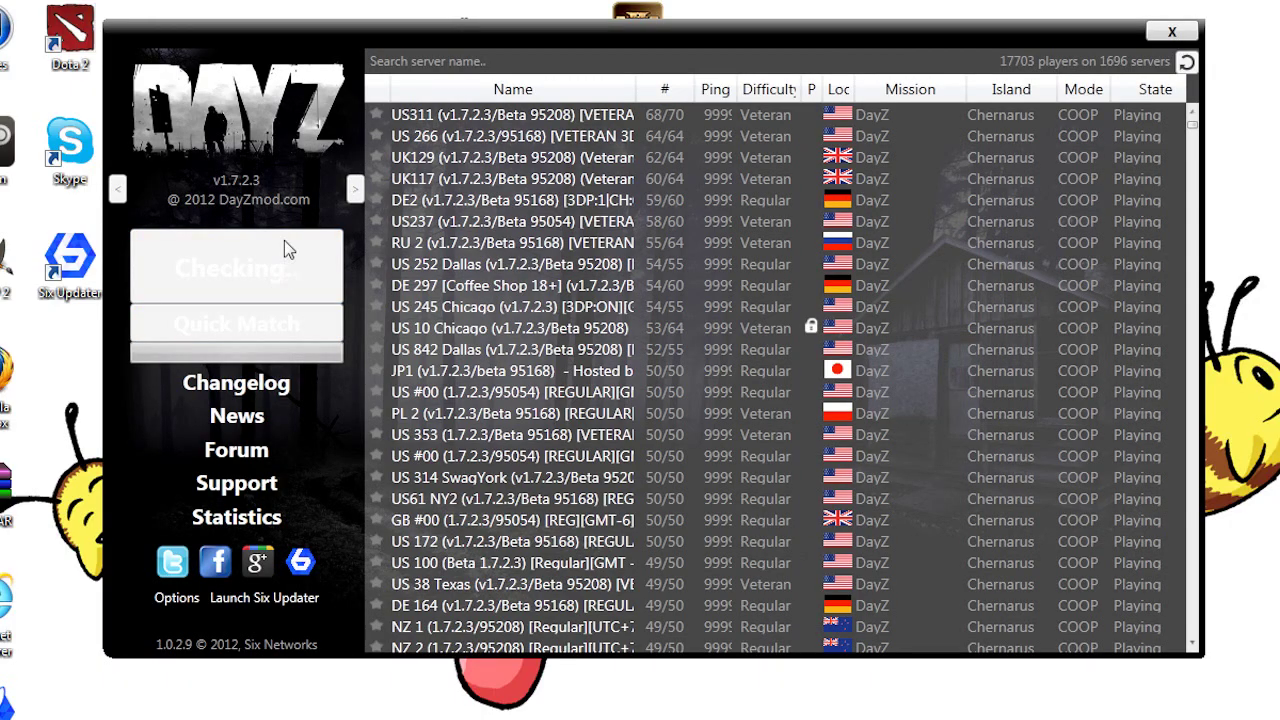
{"action": "left_click_drag", "start_coordinate": [292, 29], "coordinate": [349, 33]}
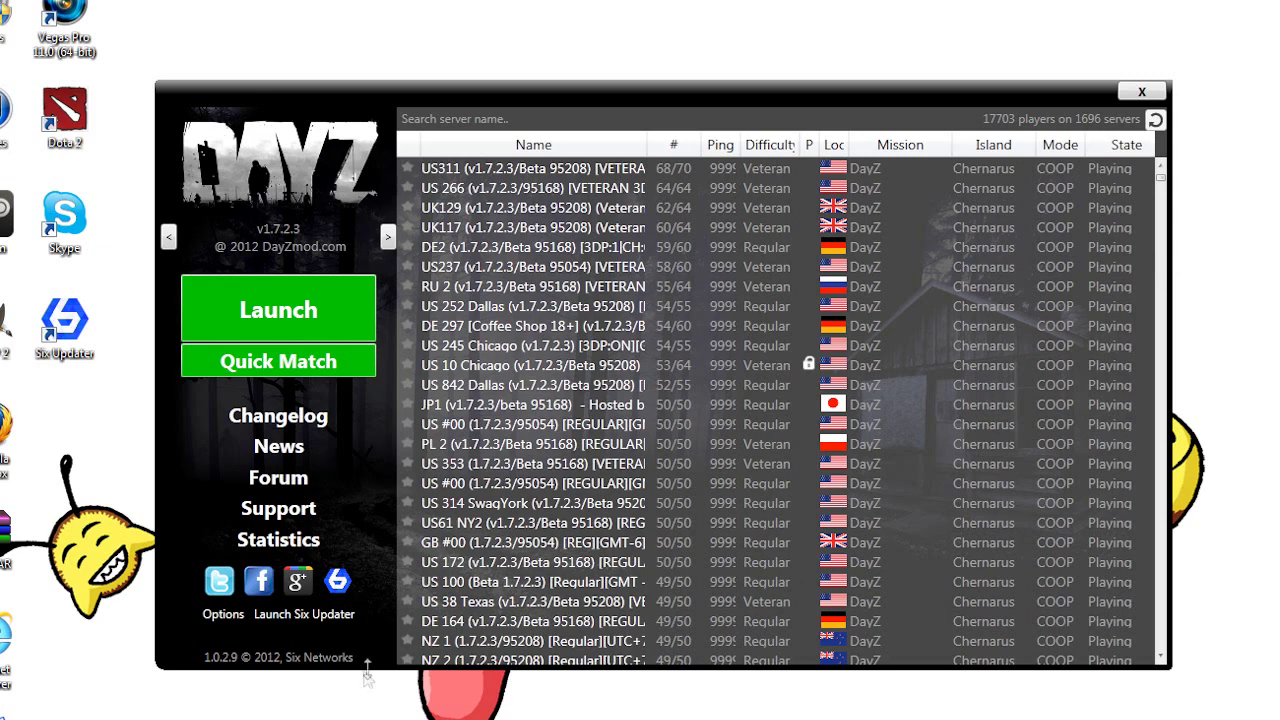
{"action": "mouse_move", "coordinate": [162, 668]}
{"action": "left_mouse_down"}
{"action": "mouse_move", "coordinate": [160, 716]}
{"action": "mouse_move", "coordinate": [160, 671]}
{"action": "left_mouse_up"}
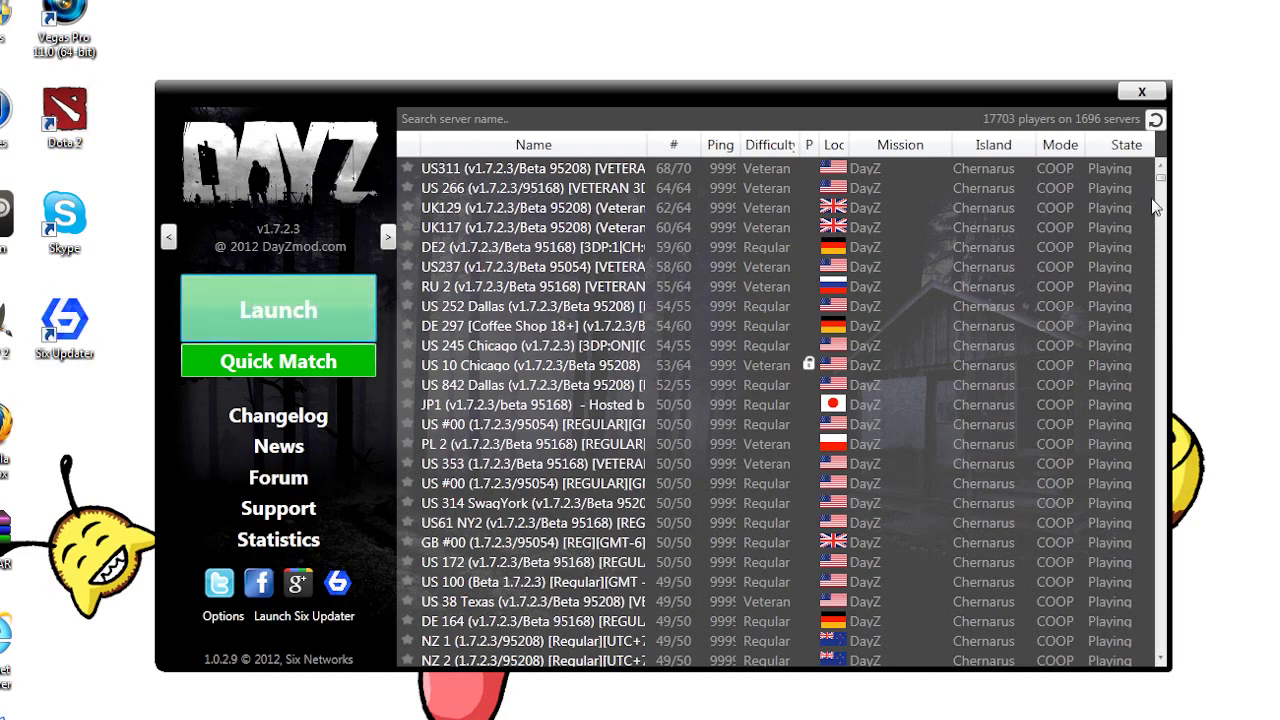
Look through the DayZ server list, selecting individual servers, and widen the Loc column.
{"action": "left_click_drag", "start_coordinate": [1163, 192], "coordinate": [1150, 234]}
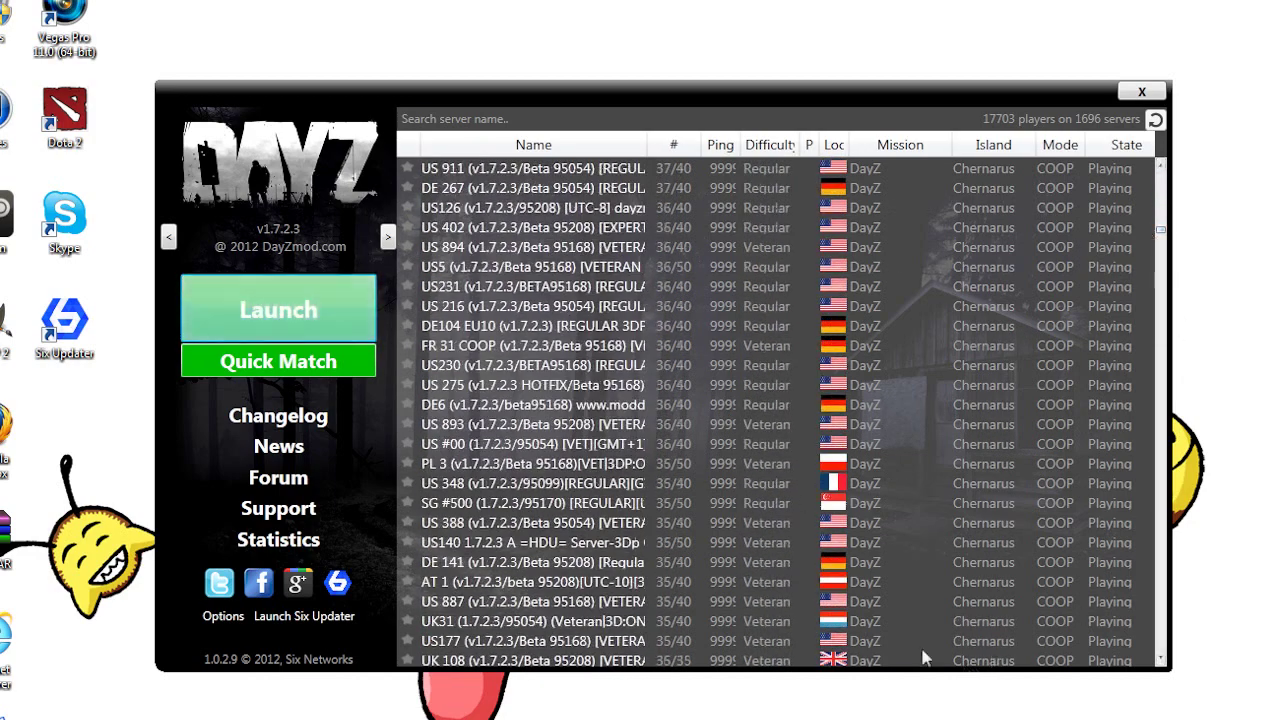
{"action": "left_click", "coordinate": [637, 467]}
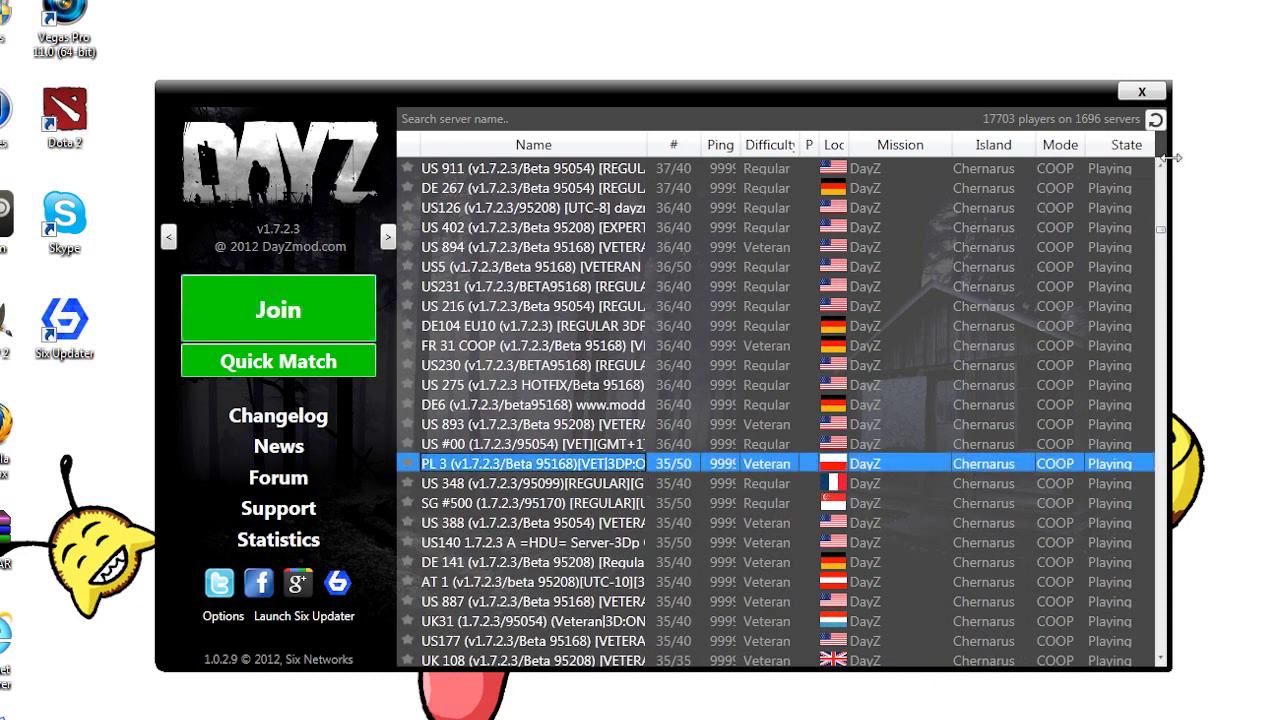
{"action": "left_click_drag", "start_coordinate": [1162, 228], "coordinate": [1163, 172]}
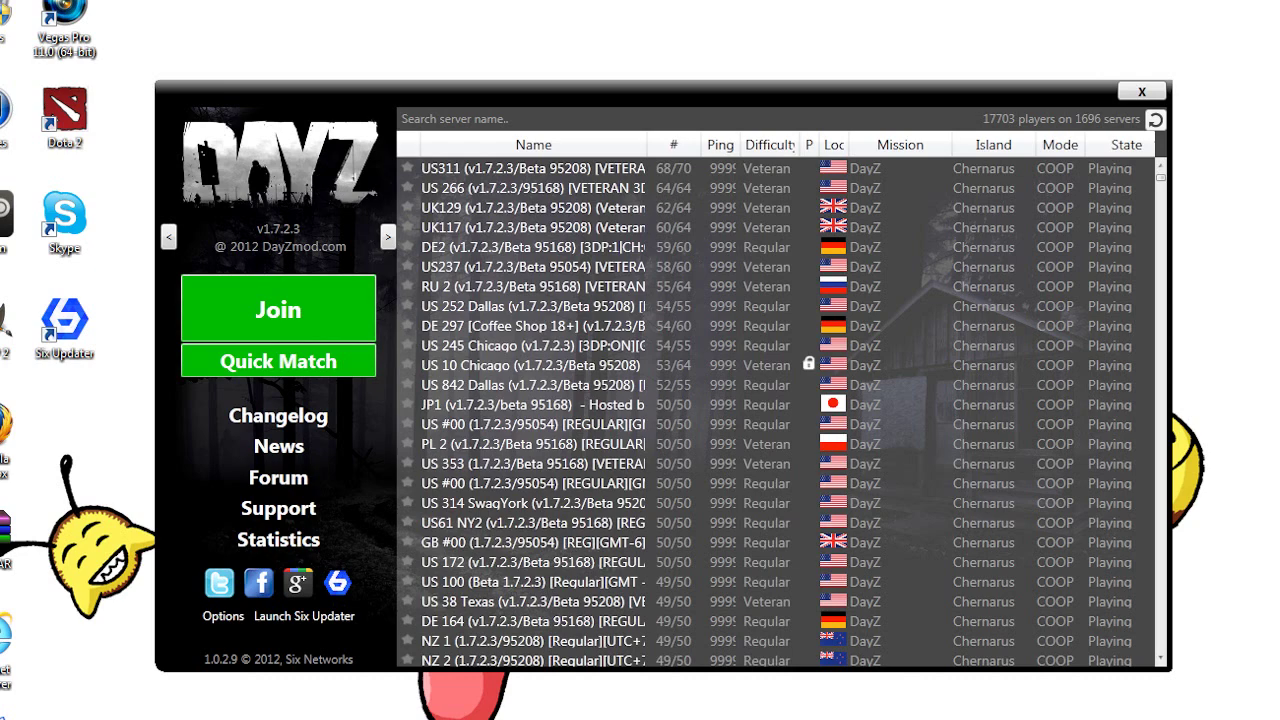
{"action": "left_click", "coordinate": [673, 227]}
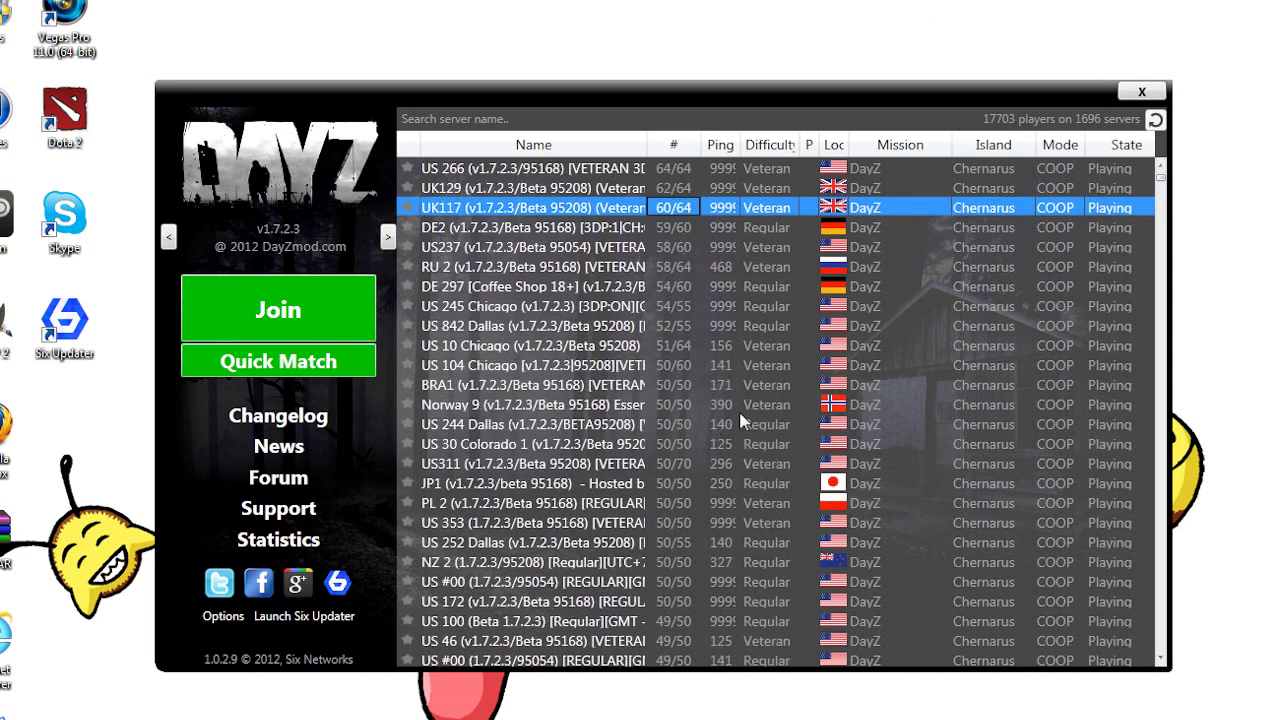
{"action": "left_click", "coordinate": [1038, 493]}
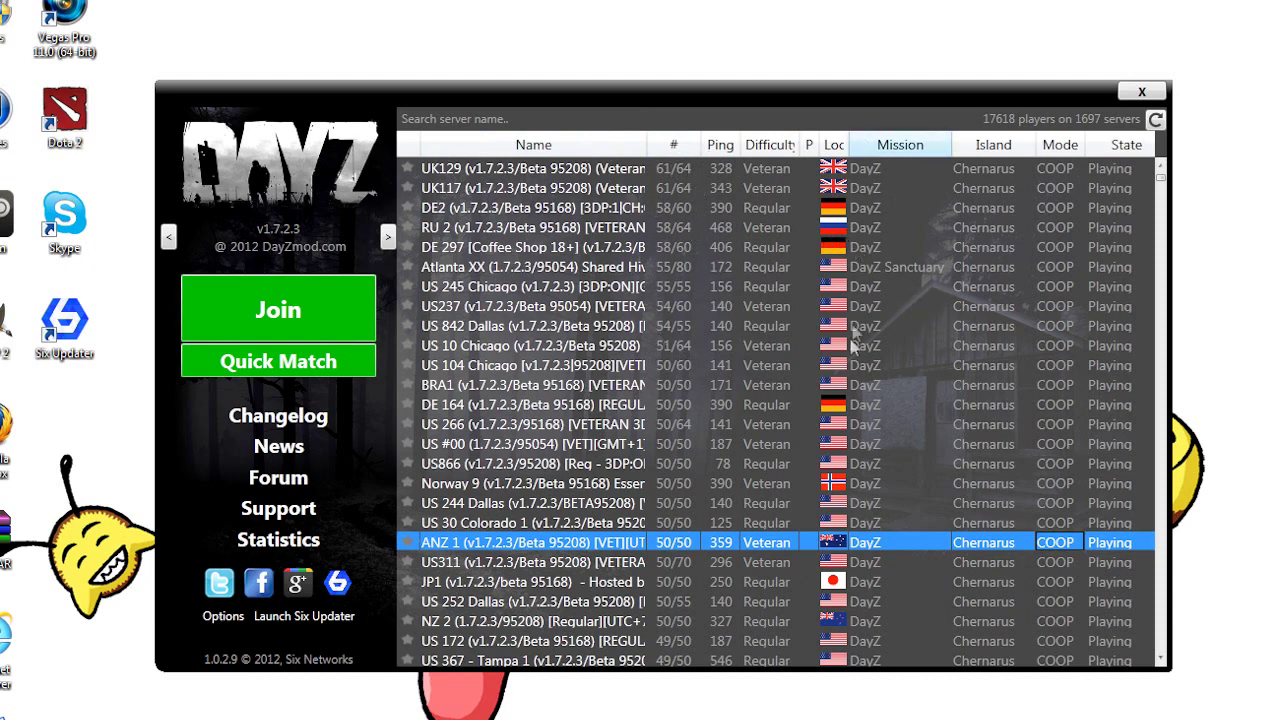
{"action": "left_click_drag", "start_coordinate": [849, 144], "coordinate": [922, 144]}
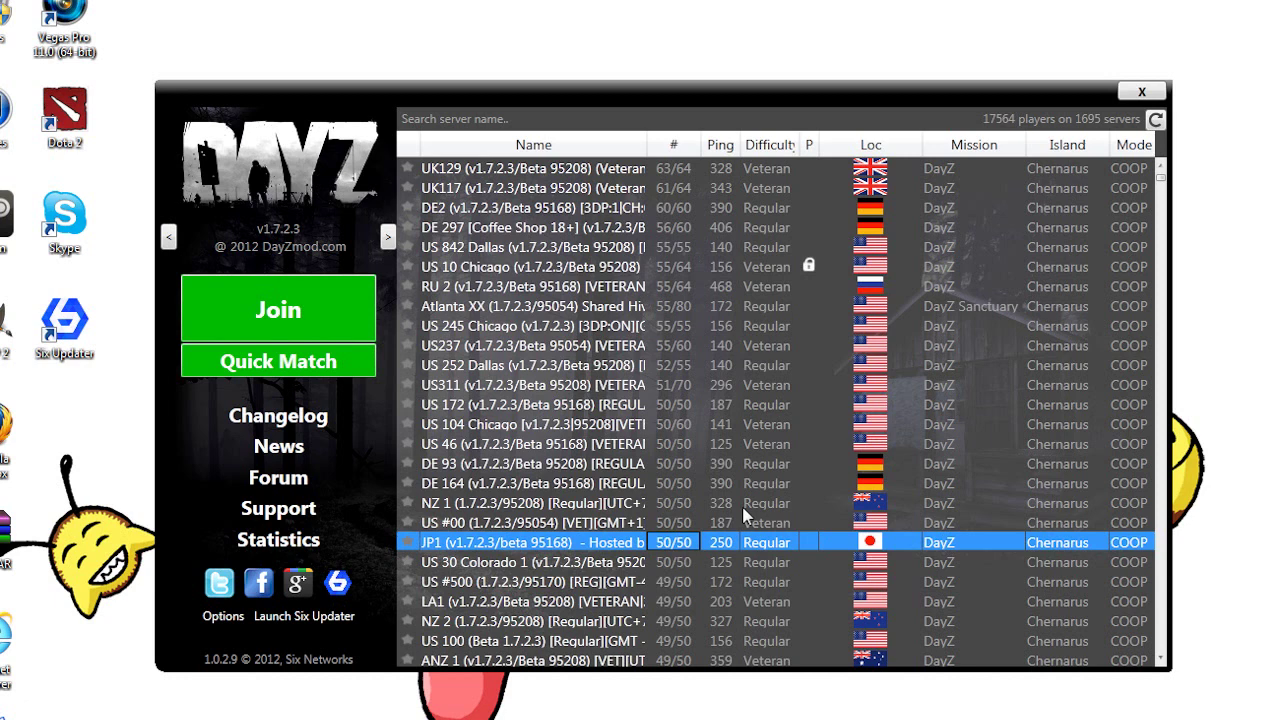
View the launcher's ACE mod page, return to DayZ and launch the game.
{"action": "left_click", "coordinate": [388, 238]}
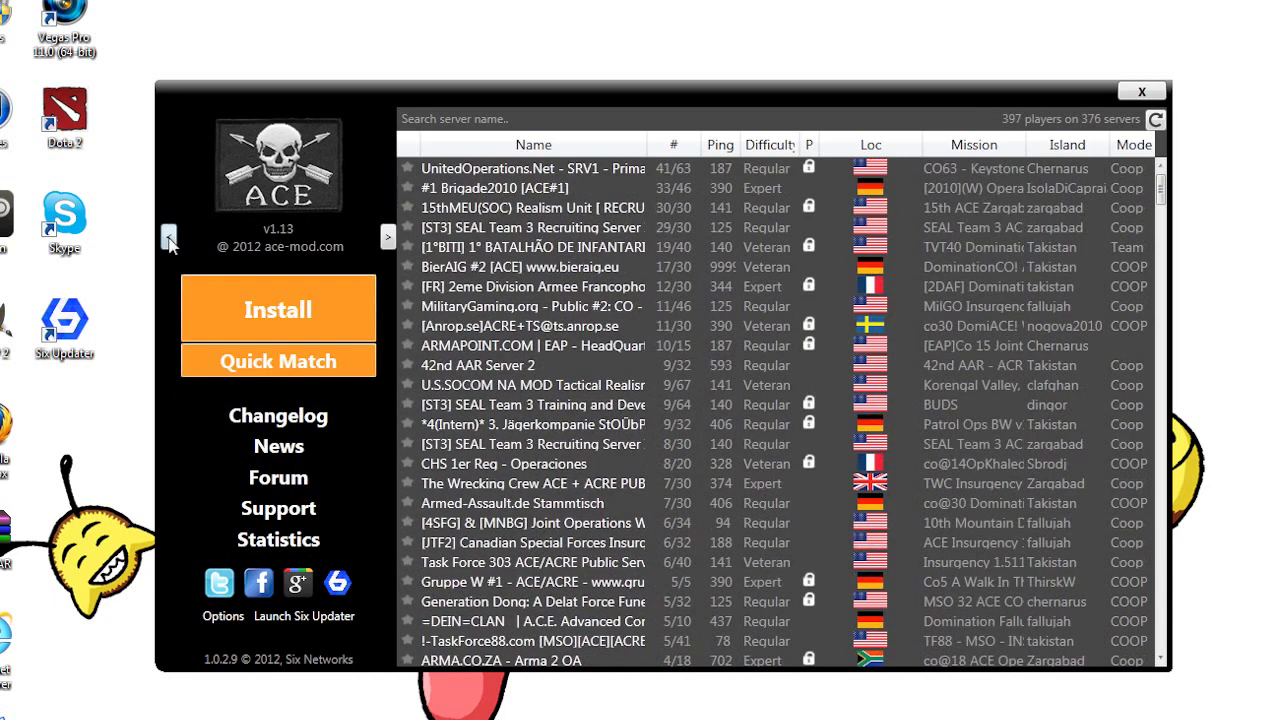
{"action": "left_click", "coordinate": [170, 238]}
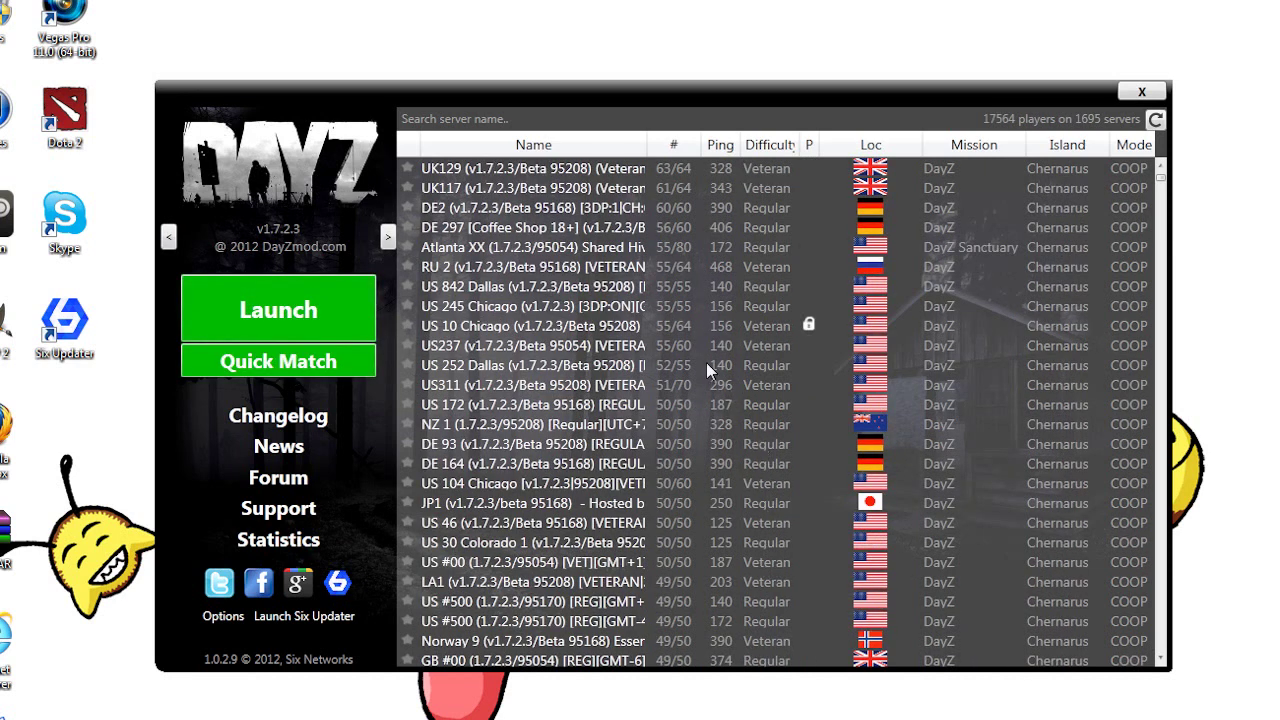
{"action": "left_click", "coordinate": [317, 319]}
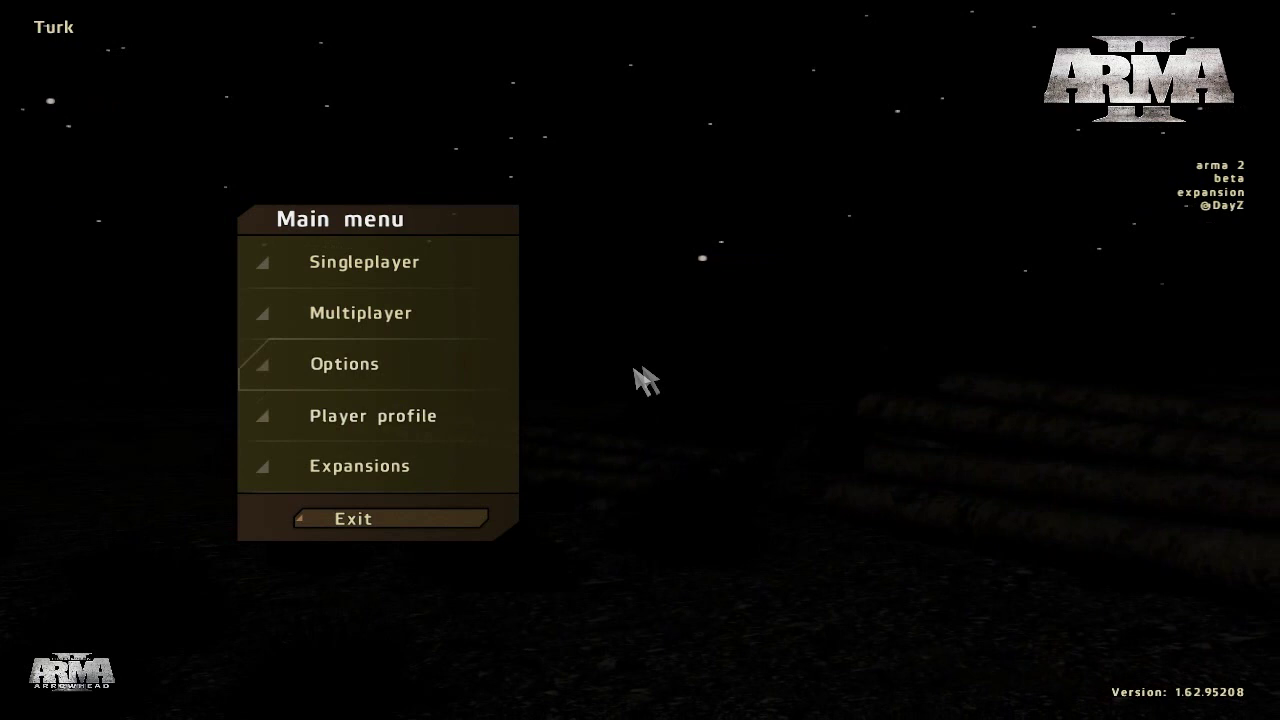
Start a new player profile in ARMA 2 and clear its default player name.
{"action": "left_click", "coordinate": [432, 425]}
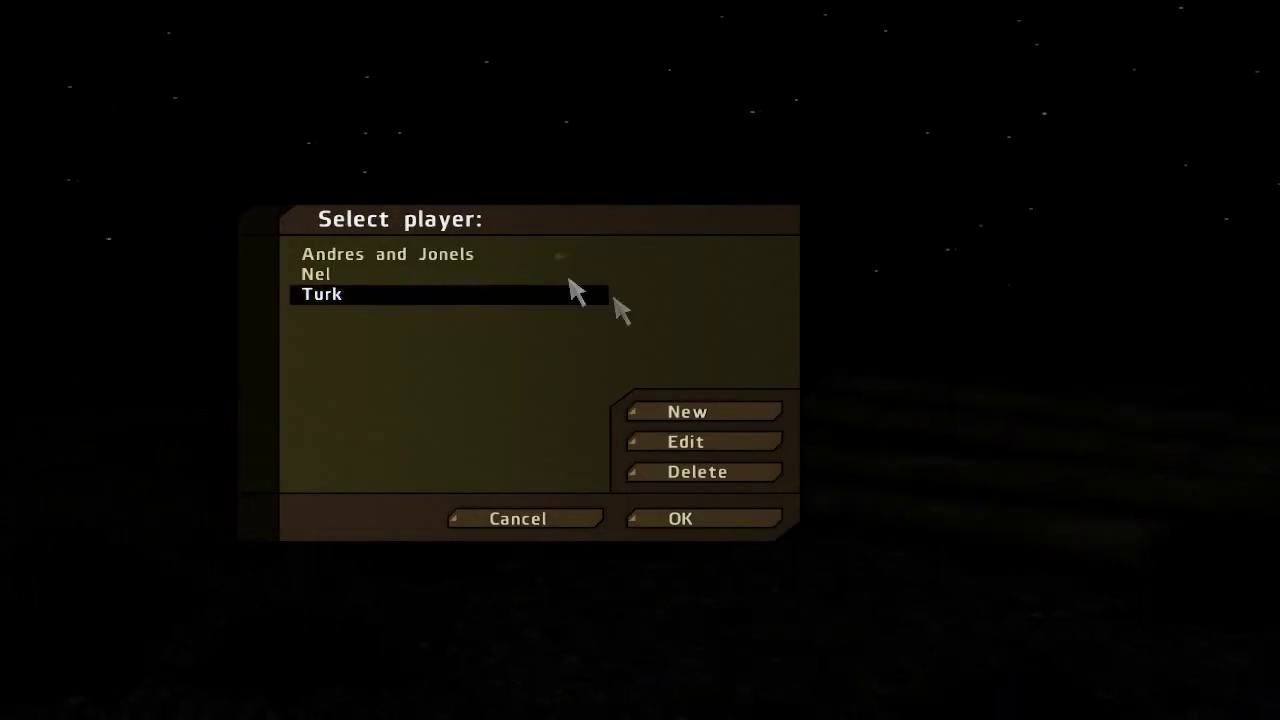
{"action": "left_click", "coordinate": [688, 416]}
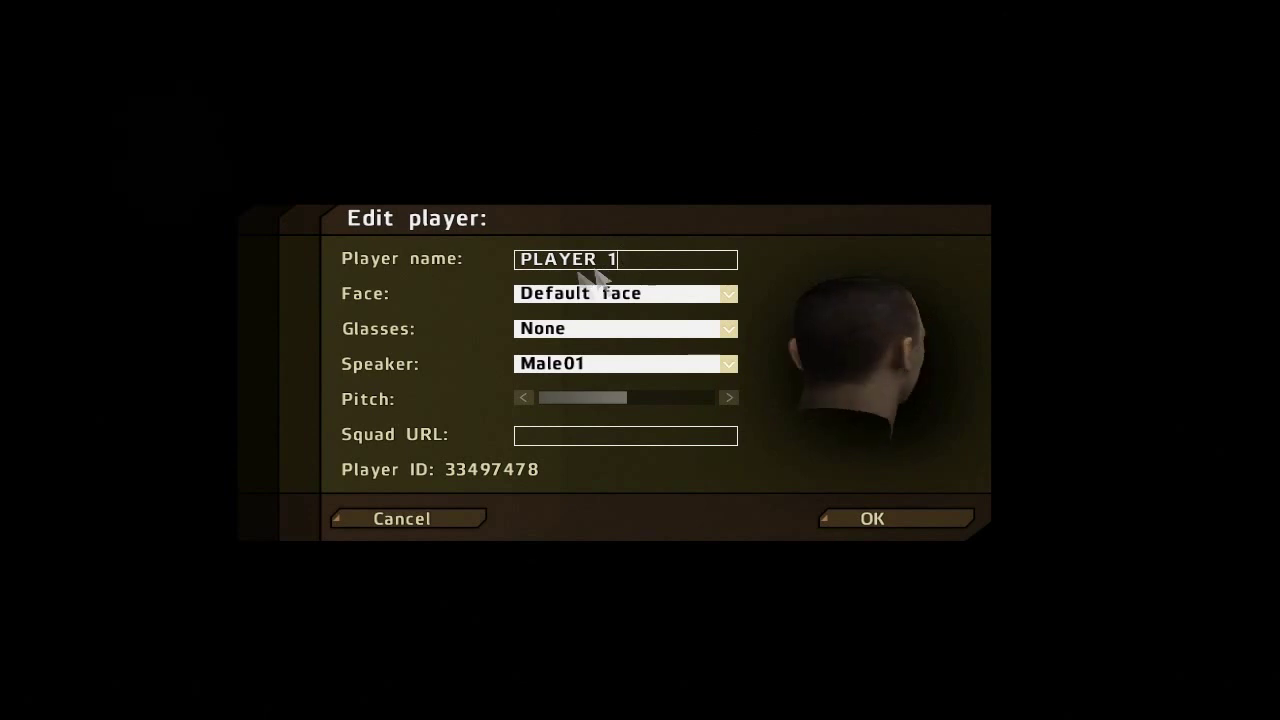
{"action": "left_click_drag", "start_coordinate": [580, 262], "coordinate": [502, 284]}
{"action": "key", "text": "BackSpace"}
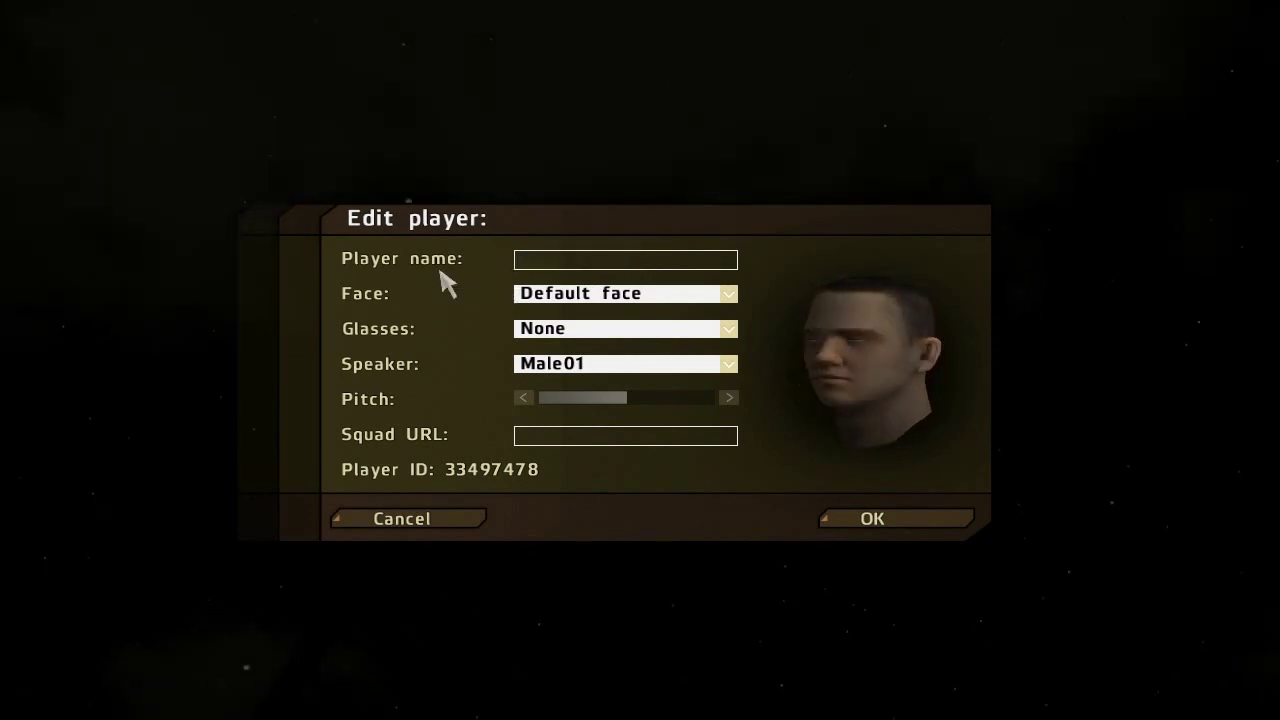
Try out several nicknames as the player name, clearing the field after each one.
{"action": "type", "text": "yoshi"}
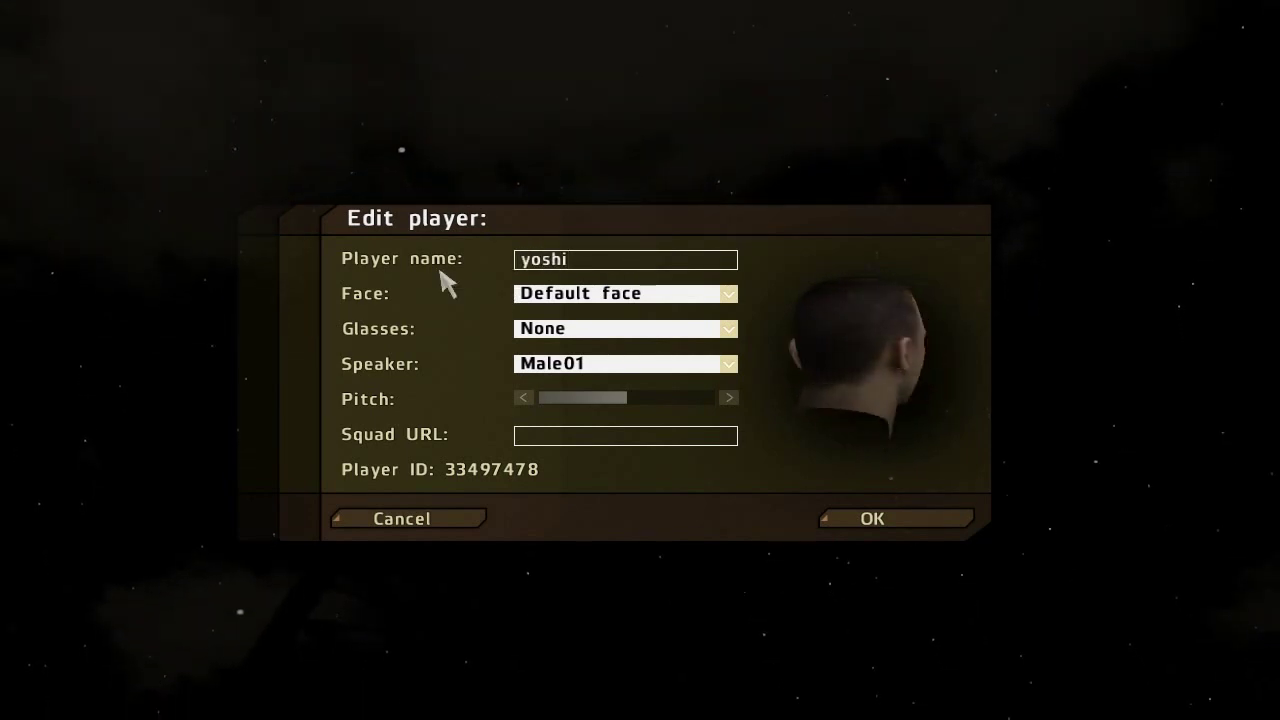
{"action": "key", "text": "BackSpace"}
{"action": "key", "text": "BackSpace"}
{"action": "key", "text": "BackSpace"}
{"action": "key", "text": "BackSpace"}
{"action": "key", "text": "BackSpace"}
{"action": "type", "text": "turk"}
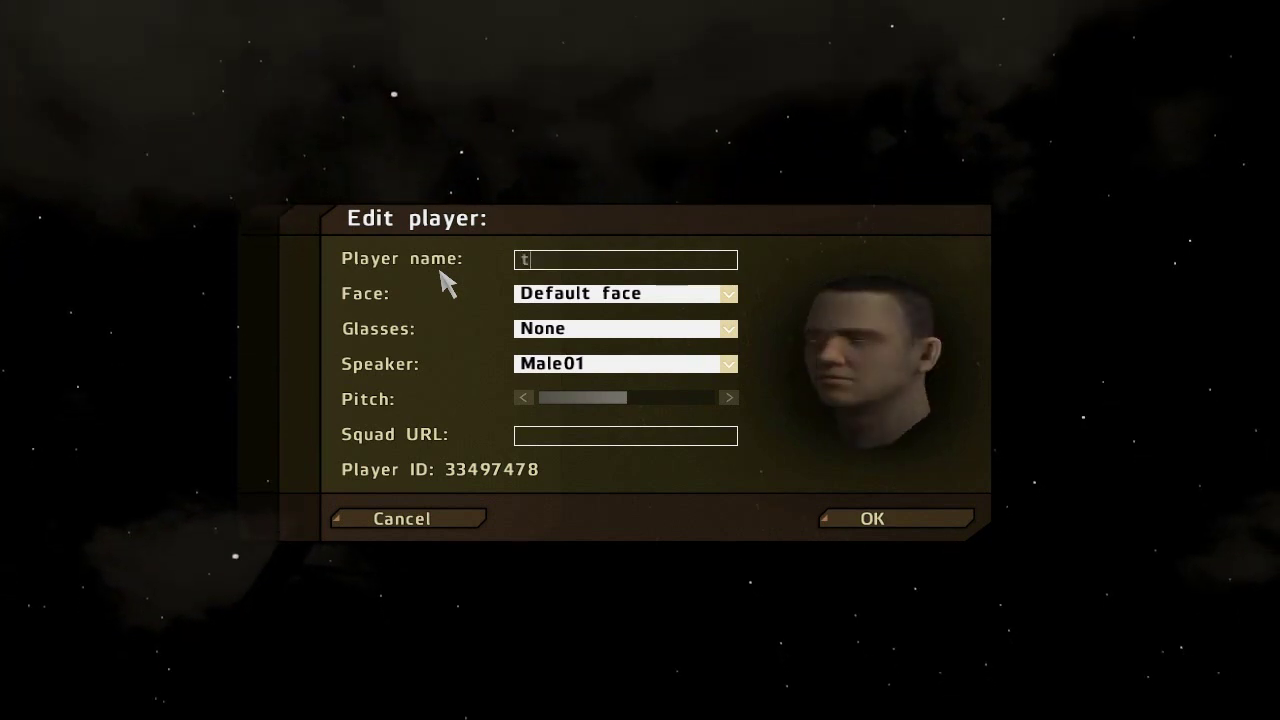
{"action": "key", "text": "BackSpace"}
{"action": "key", "text": "BackSpace"}
{"action": "key", "text": "BackSpace"}
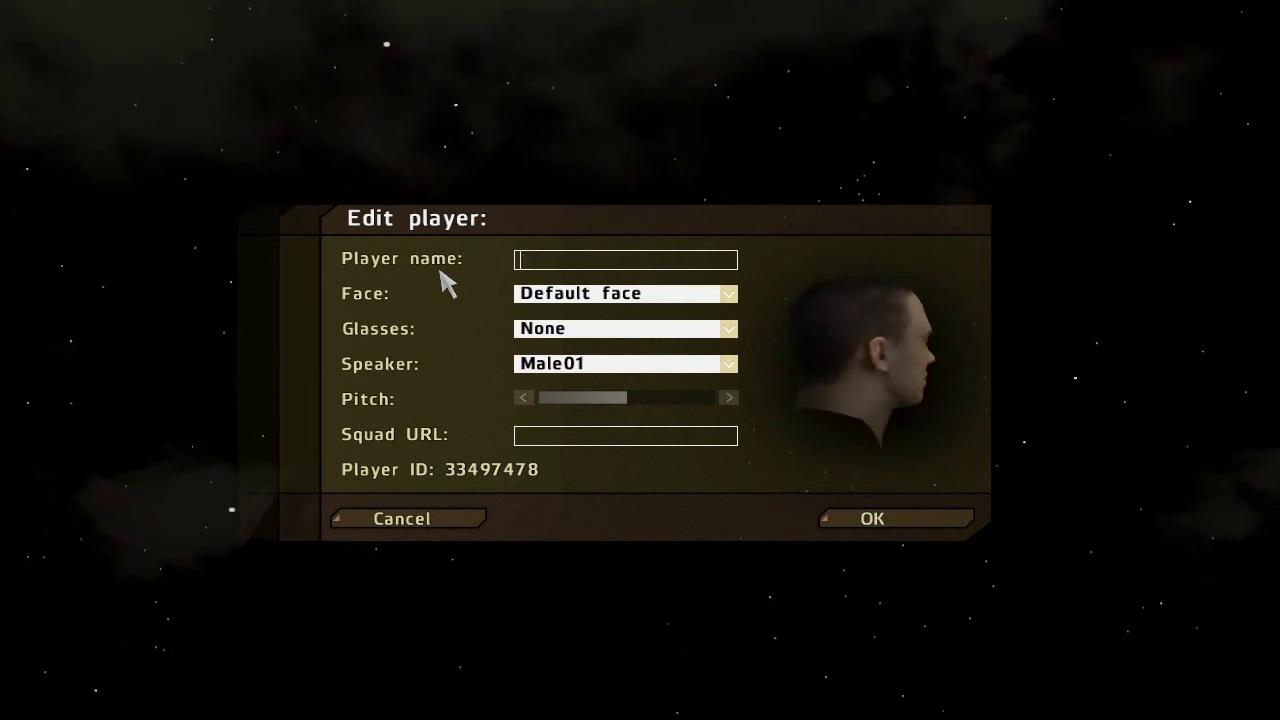
{"action": "type", "text": "Turk"}
{"action": "key", "text": "BackSpace"}
{"action": "key", "text": "BackSpace"}
{"action": "key", "text": "BackSpace"}
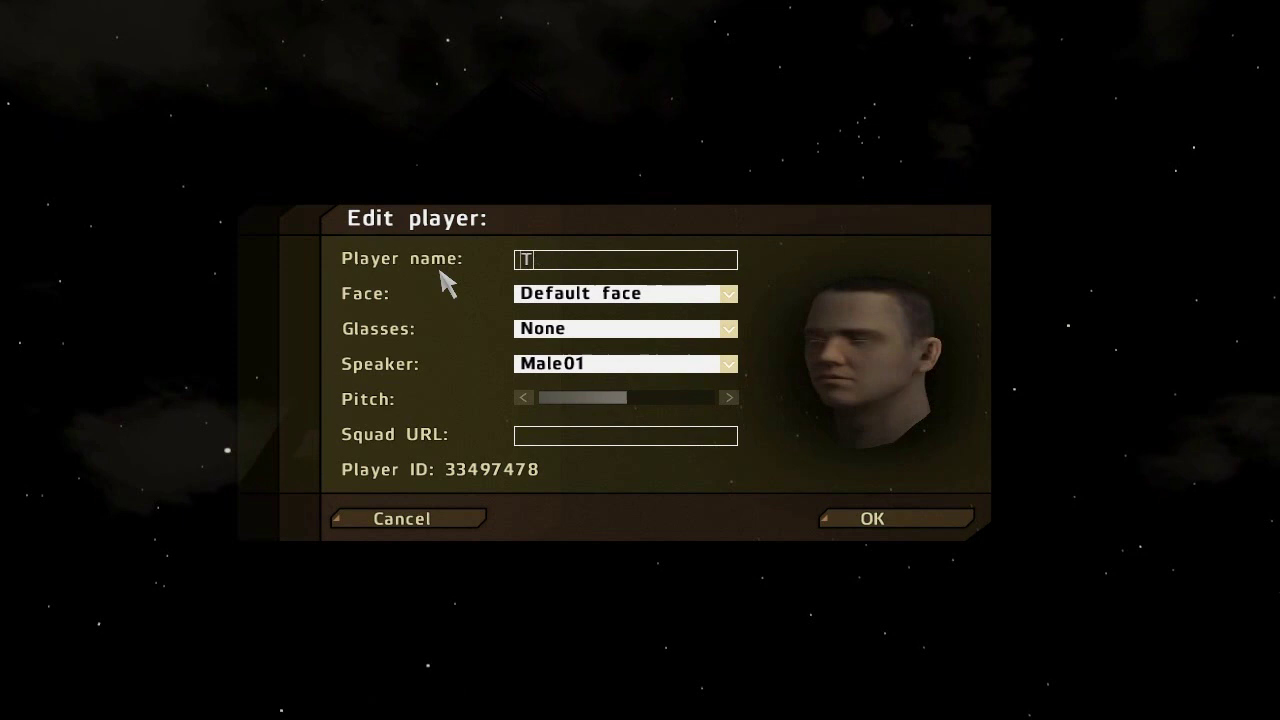
{"action": "key", "text": "BackSpace"}
Try out four different human preset faces for the new player, including ones further down the face list.
{"action": "left_click", "coordinate": [729, 294]}
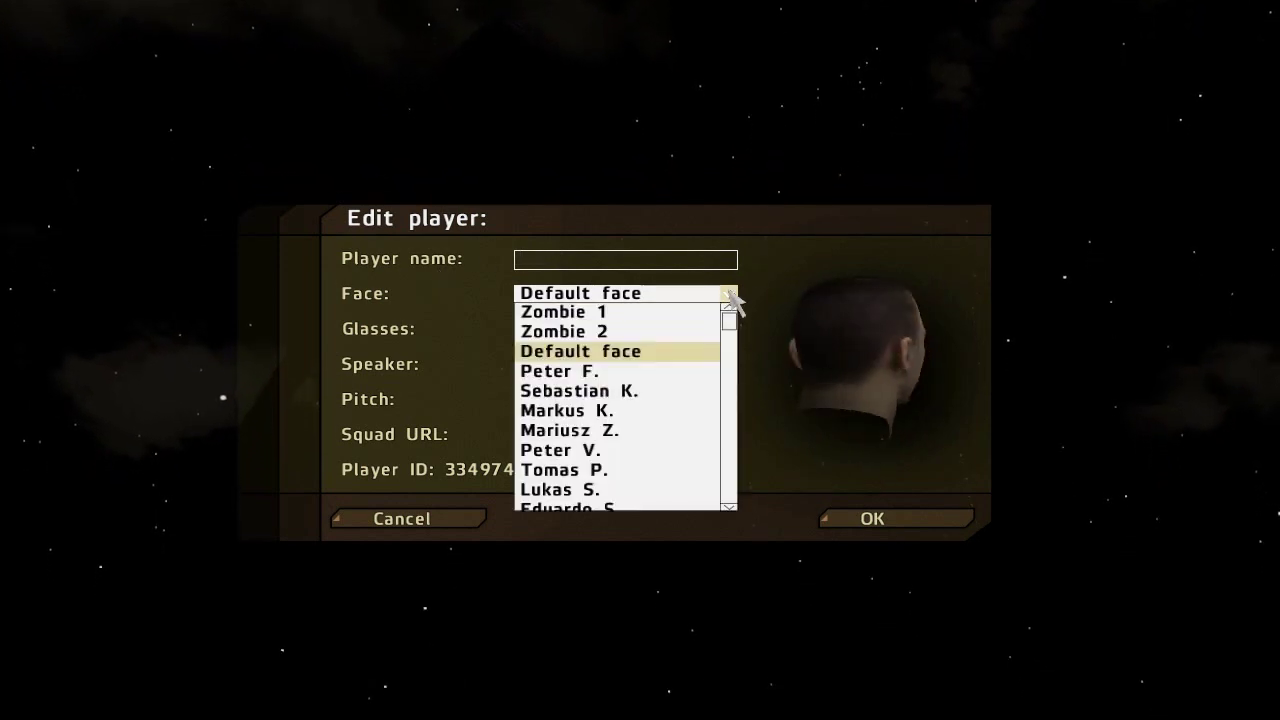
{"action": "left_click", "coordinate": [605, 373]}
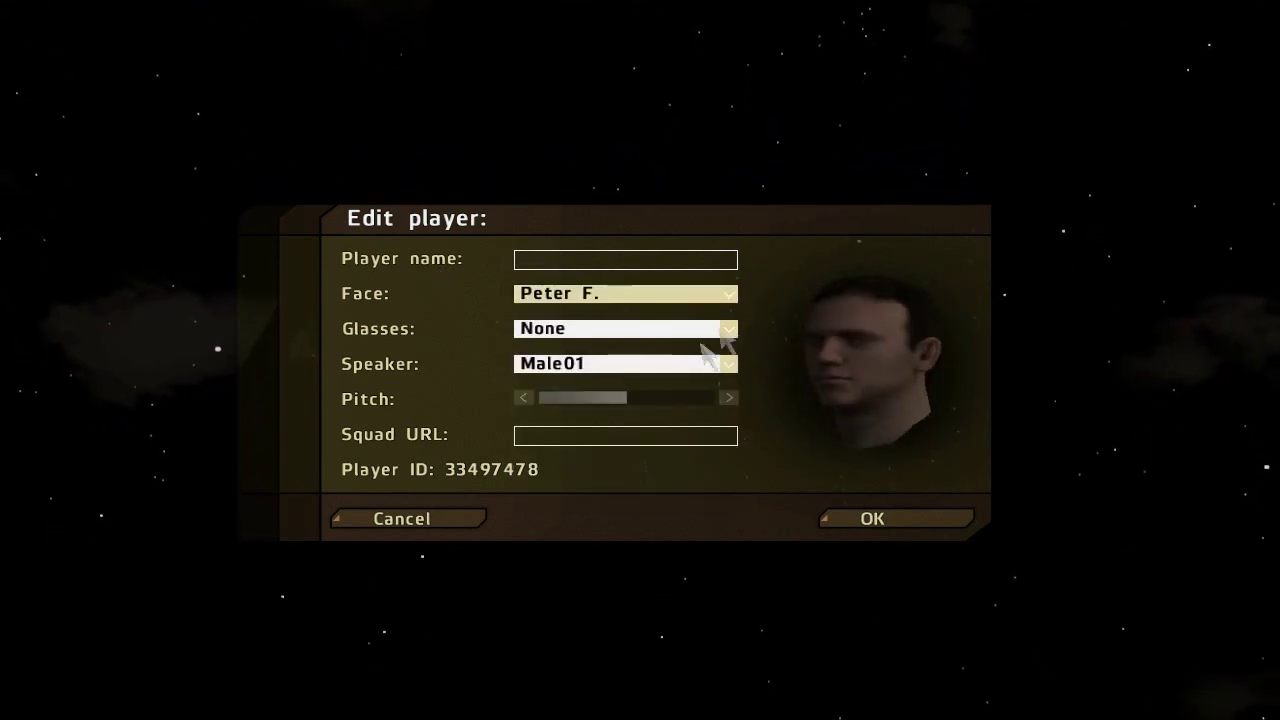
{"action": "left_click", "coordinate": [731, 296]}
{"action": "left_click", "coordinate": [620, 452]}
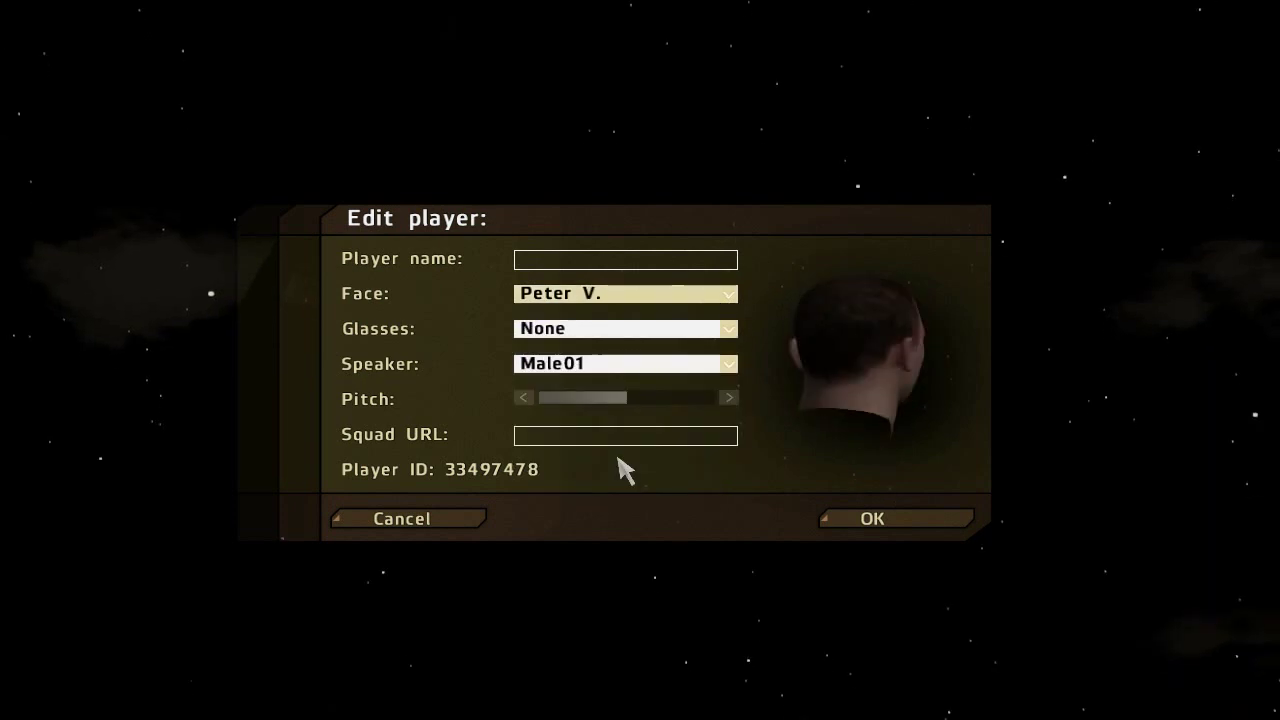
{"action": "left_click", "coordinate": [729, 294]}
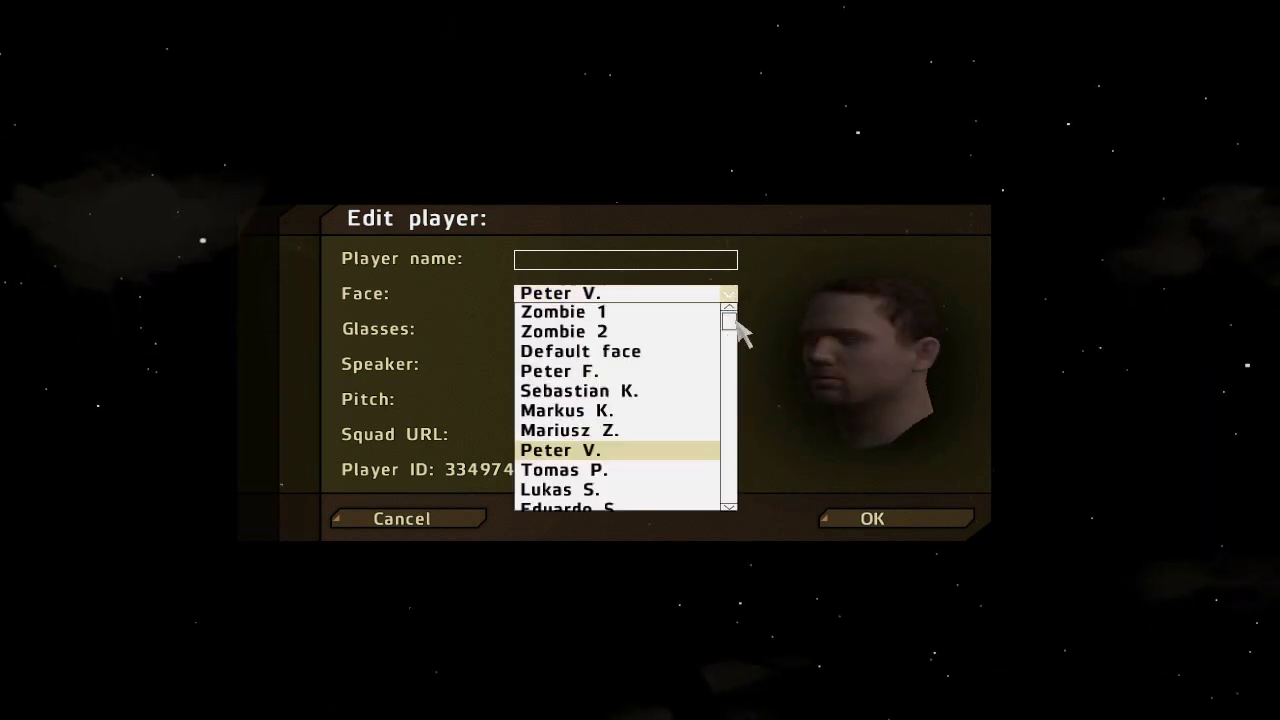
{"action": "left_click_drag", "start_coordinate": [737, 326], "coordinate": [737, 386]}
{"action": "left_click", "coordinate": [651, 471]}
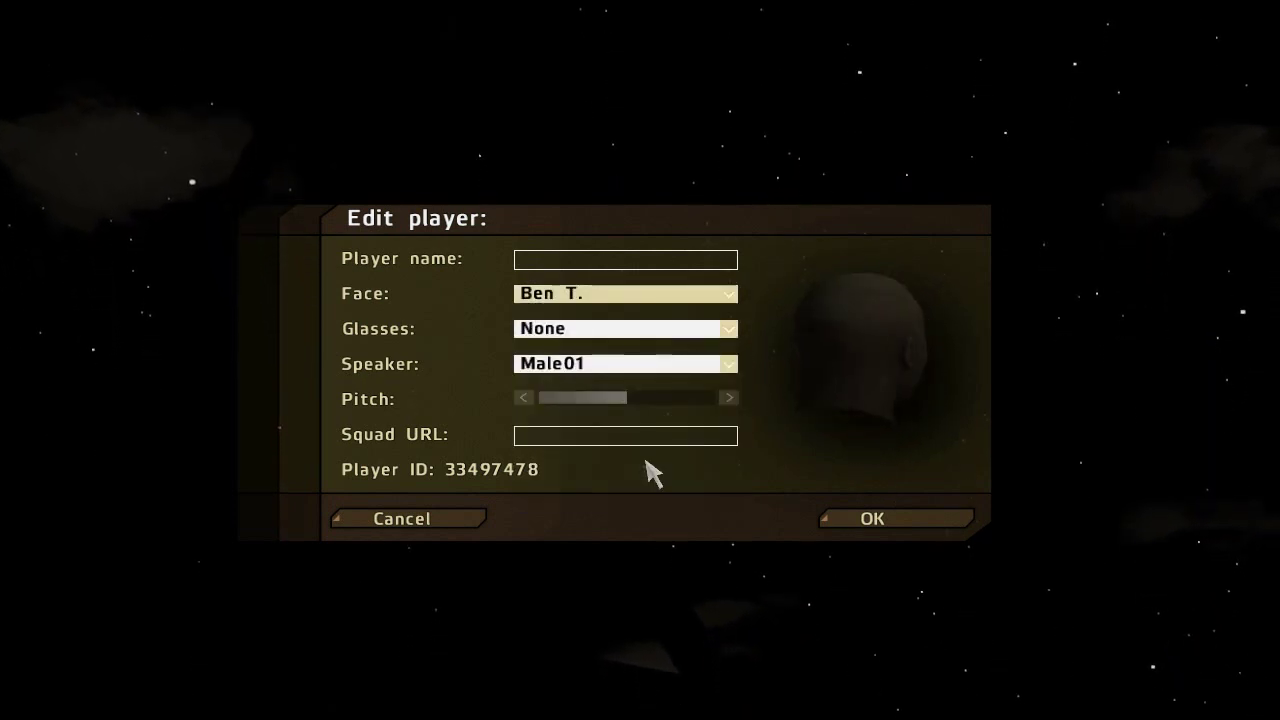
{"action": "left_click", "coordinate": [735, 294]}
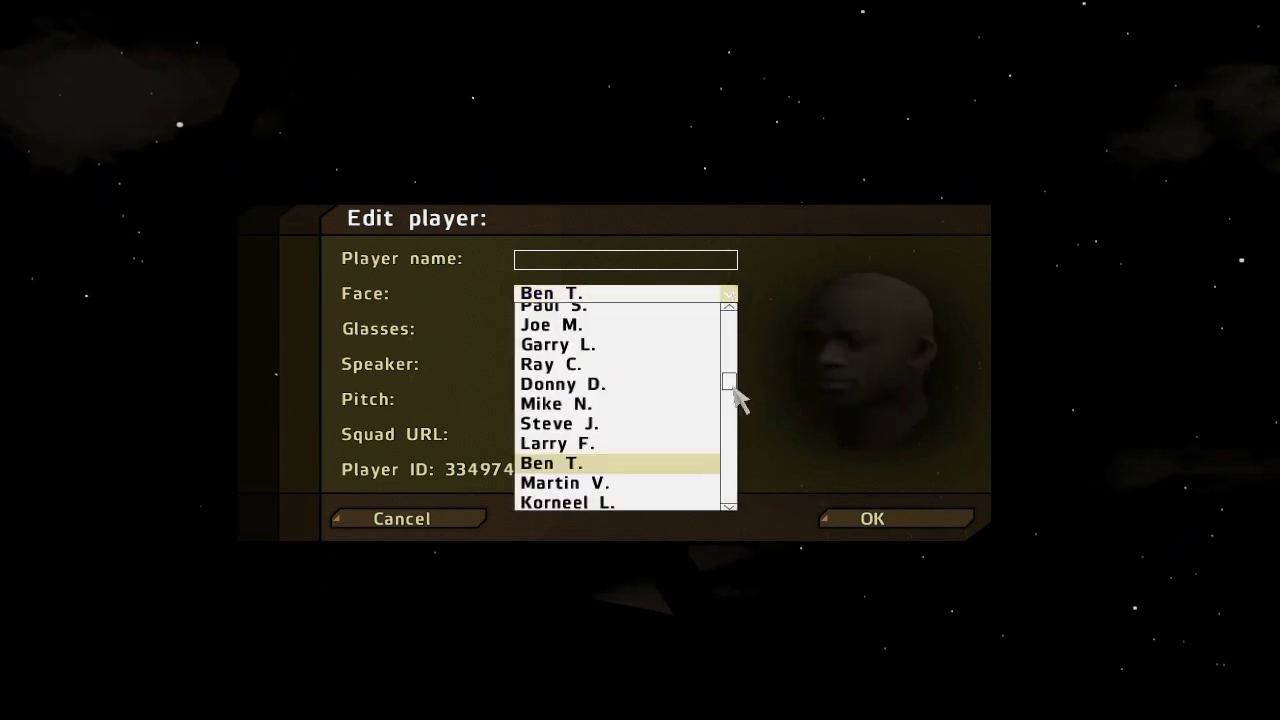
{"action": "scroll", "coordinate": [663, 466], "scroll_direction": "down", "scroll_amount": 2}
{"action": "left_click", "coordinate": [655, 490]}
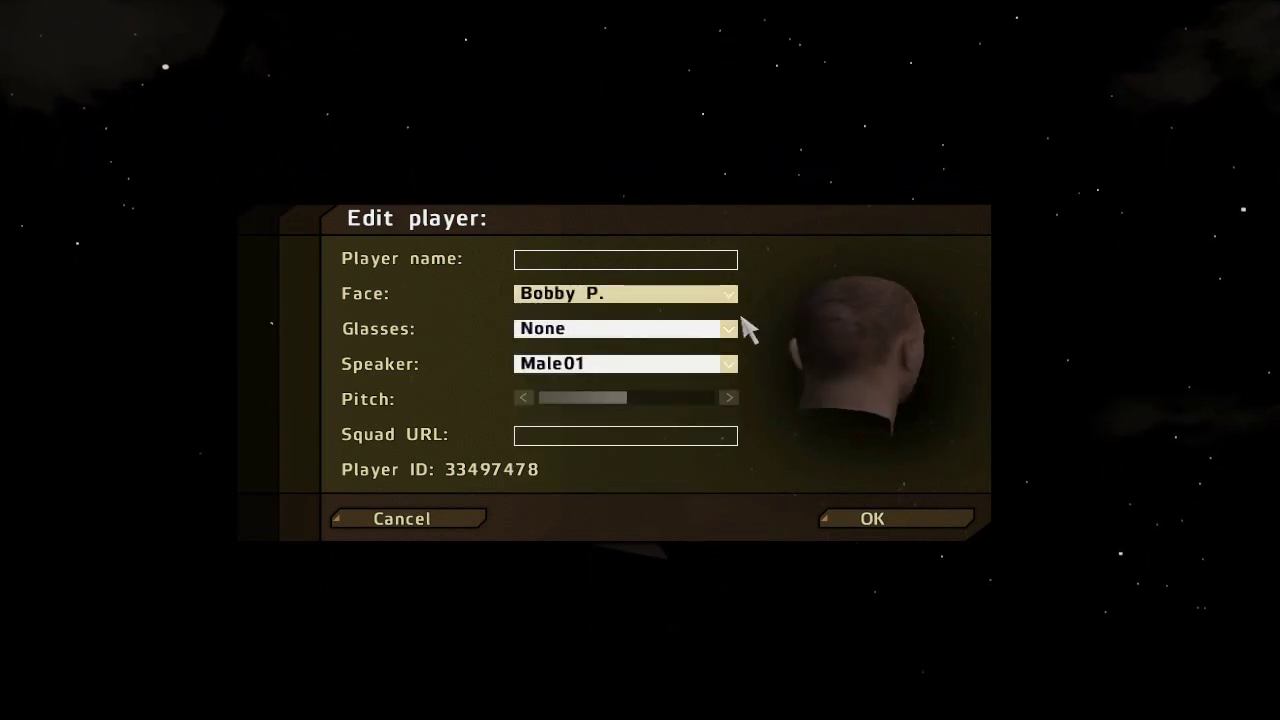
Try out another human face near the start of the list, followed by the Zombie 2 and Zombie 1 faces.
{"action": "left_click", "coordinate": [733, 297]}
{"action": "left_click_drag", "start_coordinate": [729, 390], "coordinate": [748, 336]}
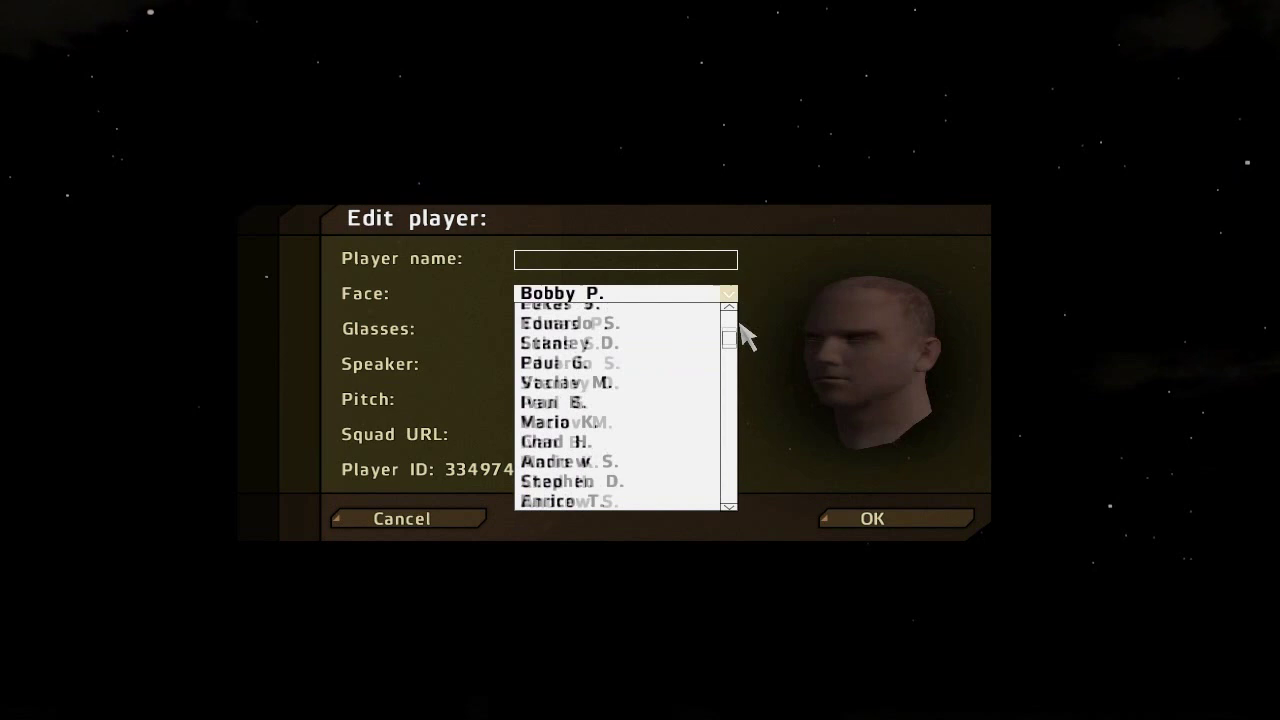
{"action": "scroll", "coordinate": [580, 374], "scroll_direction": "up", "scroll_amount": 4}
{"action": "left_click", "coordinate": [585, 391]}
{"action": "left_click", "coordinate": [730, 298]}
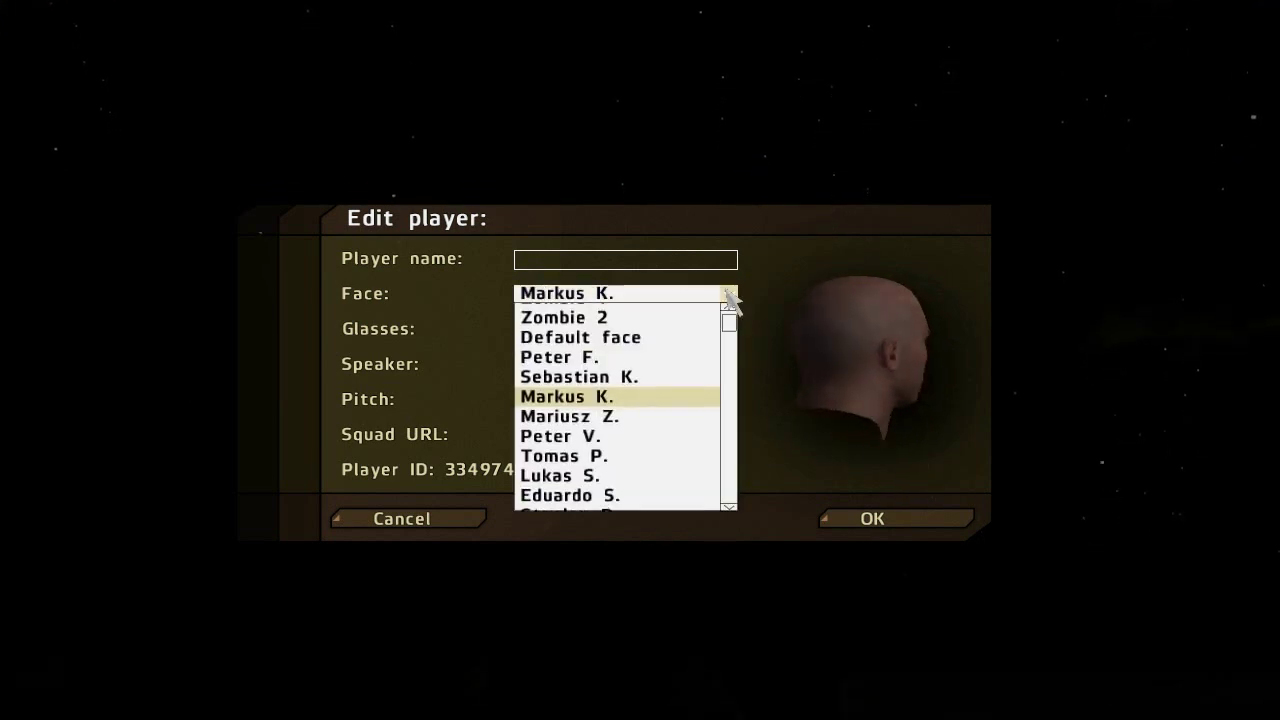
{"action": "left_click", "coordinate": [600, 318]}
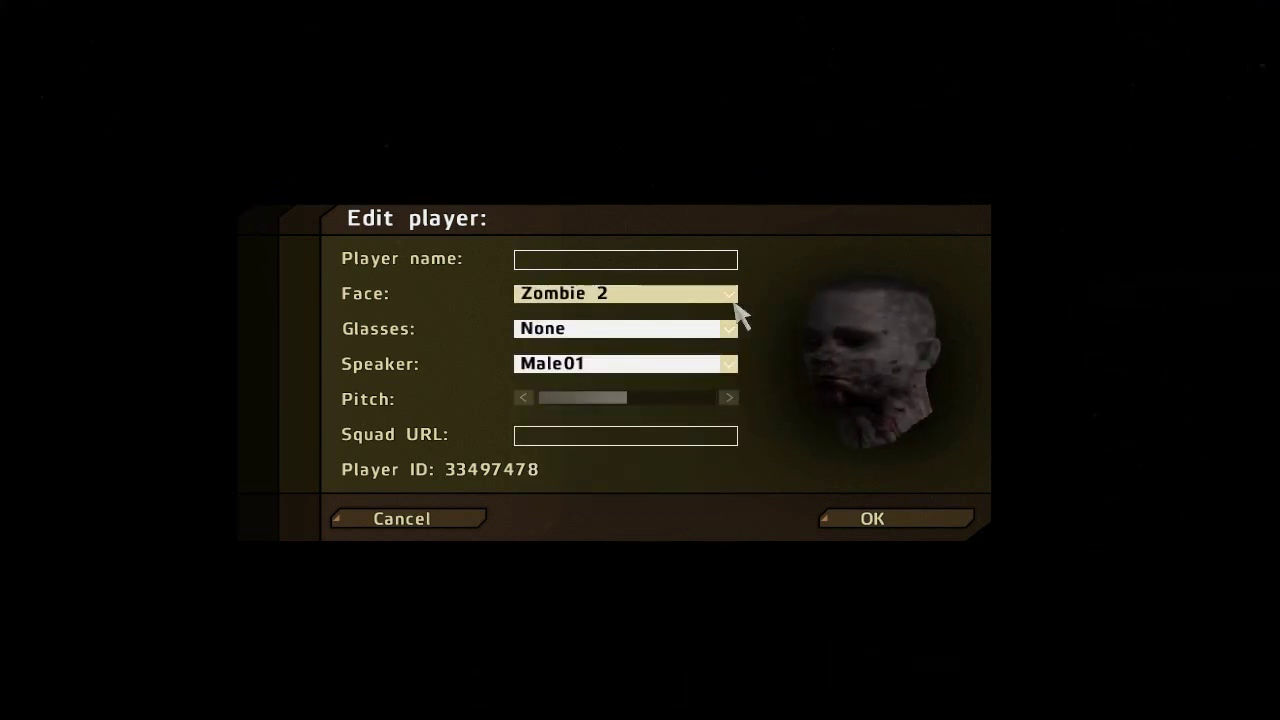
{"action": "left_click", "coordinate": [731, 297]}
{"action": "scroll", "coordinate": [728, 320], "scroll_direction": "up", "scroll_amount": 1}
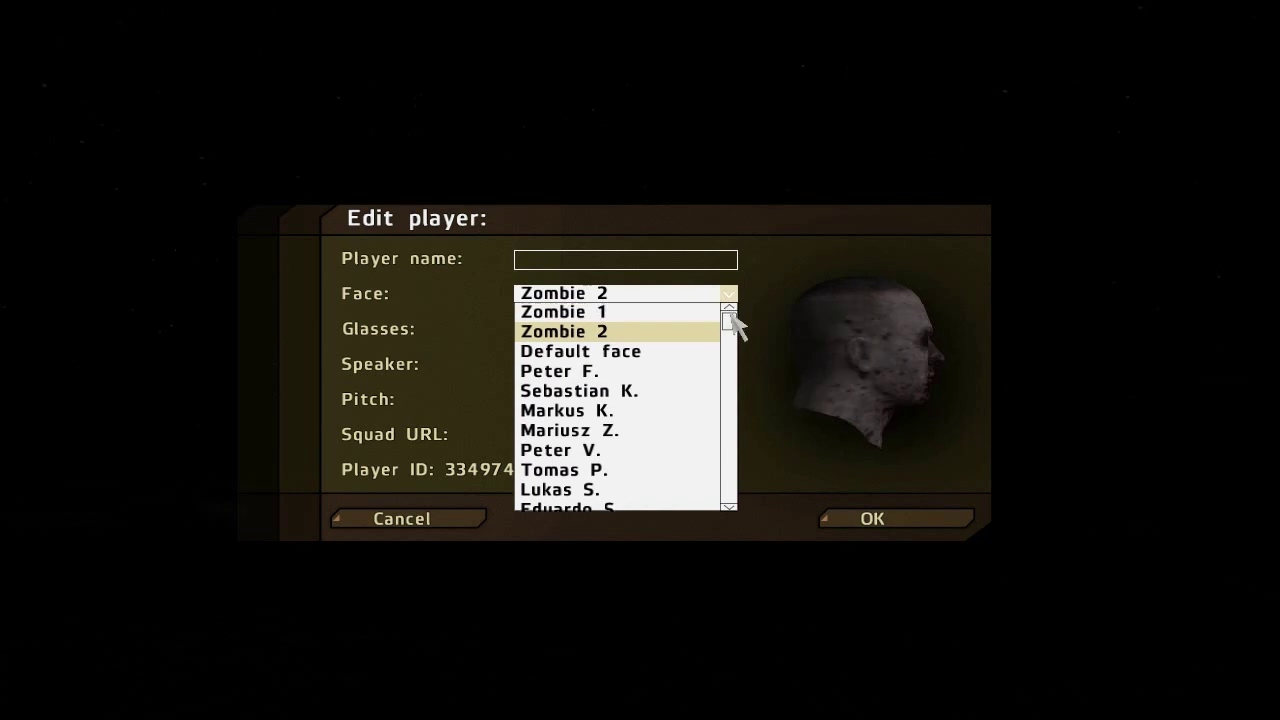
{"action": "left_click", "coordinate": [620, 313]}
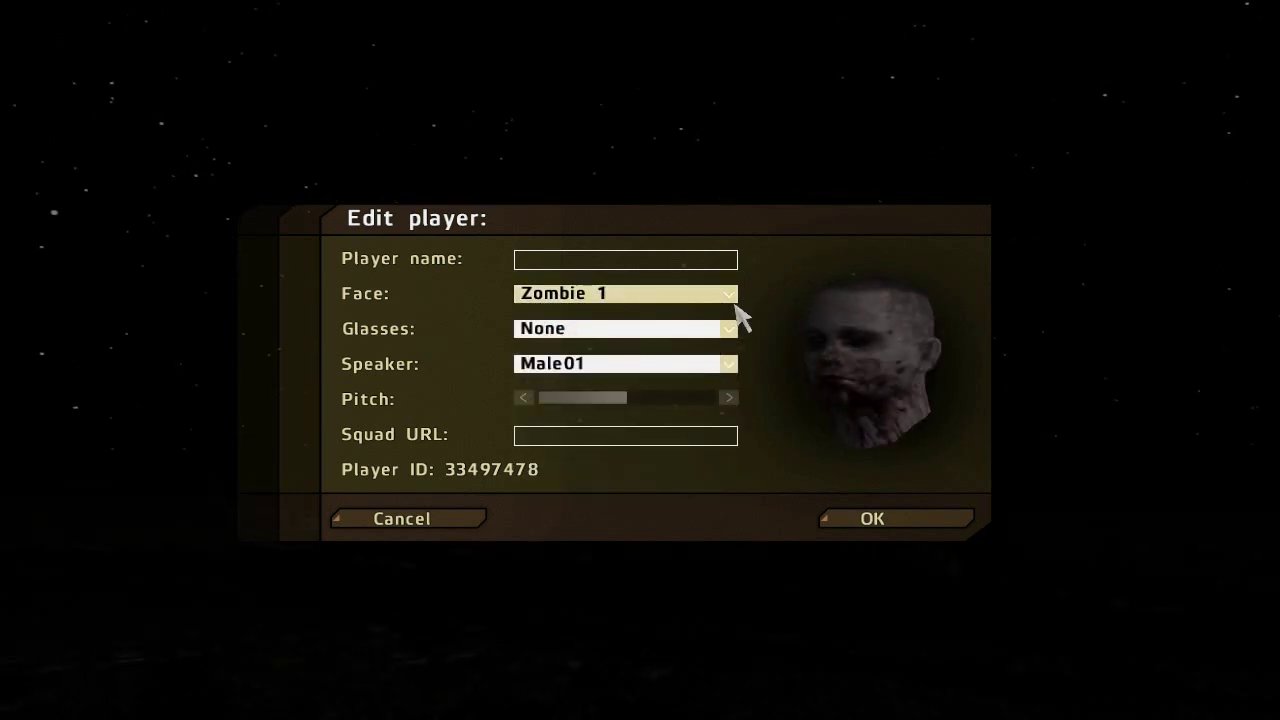
Replace the zombie face with human preset faces from further down the list, trying two of them.
{"action": "left_click", "coordinate": [731, 296]}
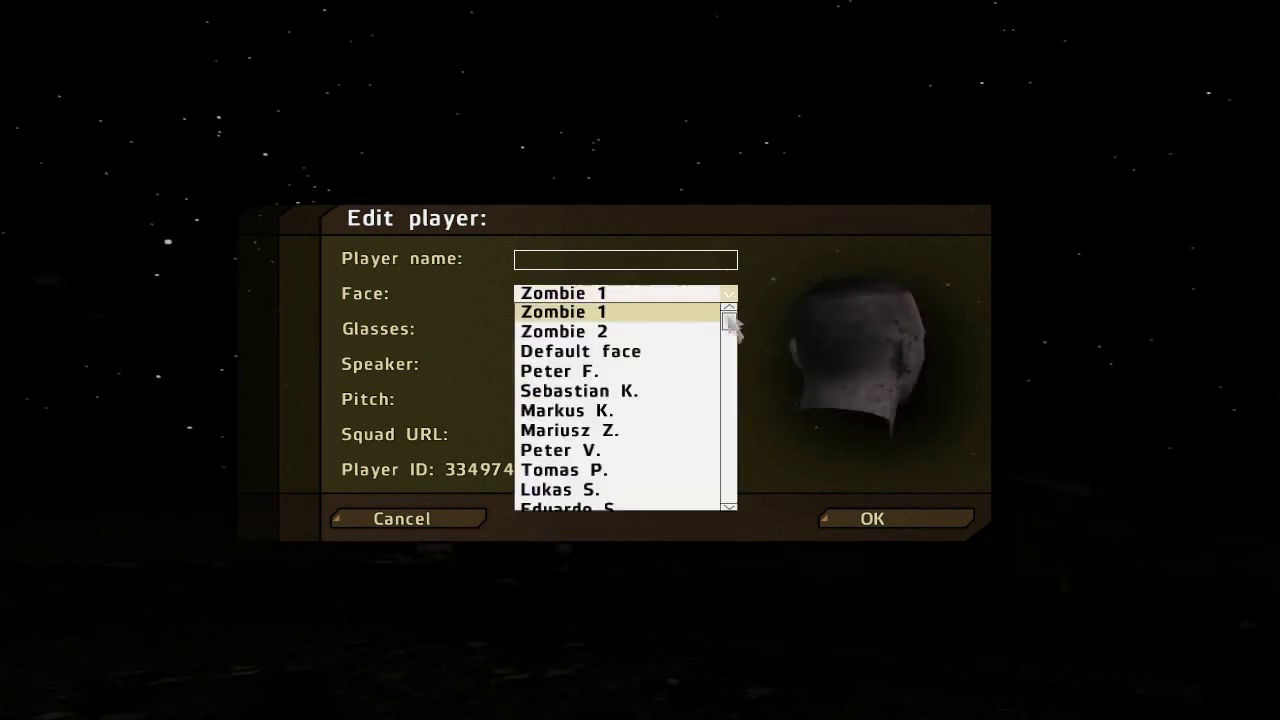
{"action": "scroll", "coordinate": [729, 320], "scroll_direction": "down", "scroll_amount": 3}
{"action": "left_click", "coordinate": [600, 386]}
{"action": "left_click", "coordinate": [722, 298]}
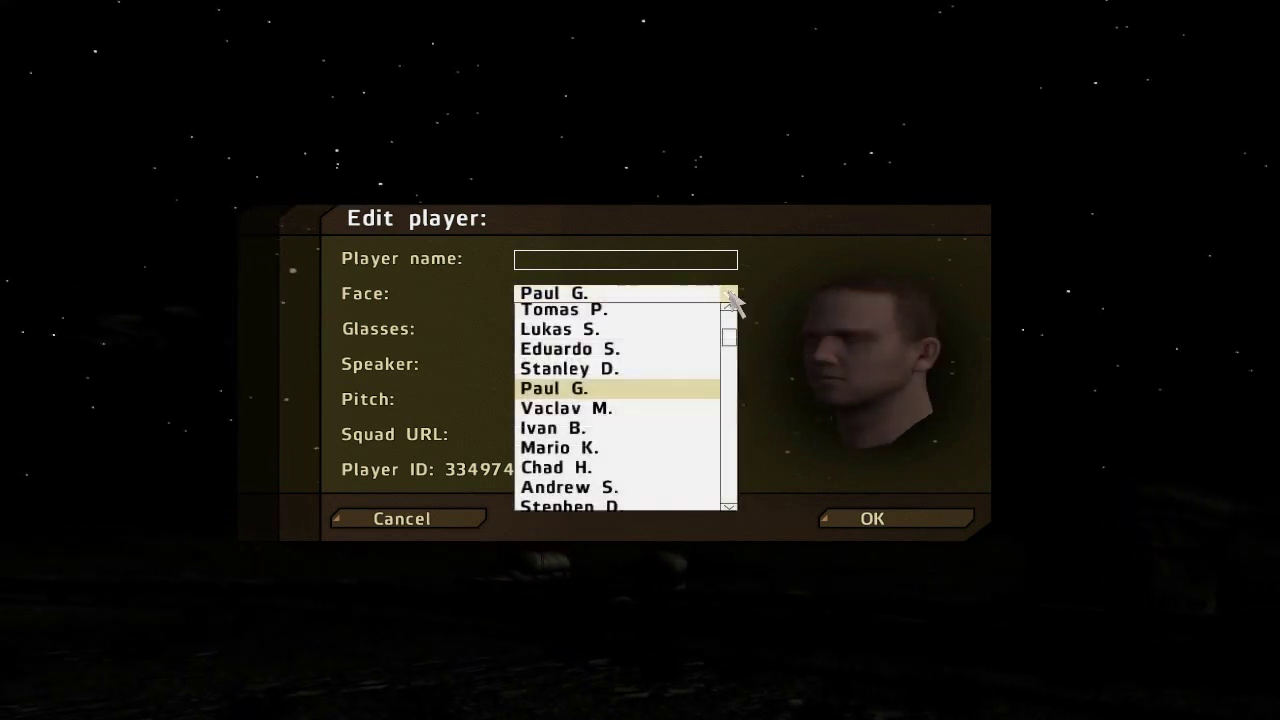
{"action": "scroll", "coordinate": [729, 320], "scroll_direction": "down", "scroll_amount": 3}
{"action": "left_click", "coordinate": [651, 451]}
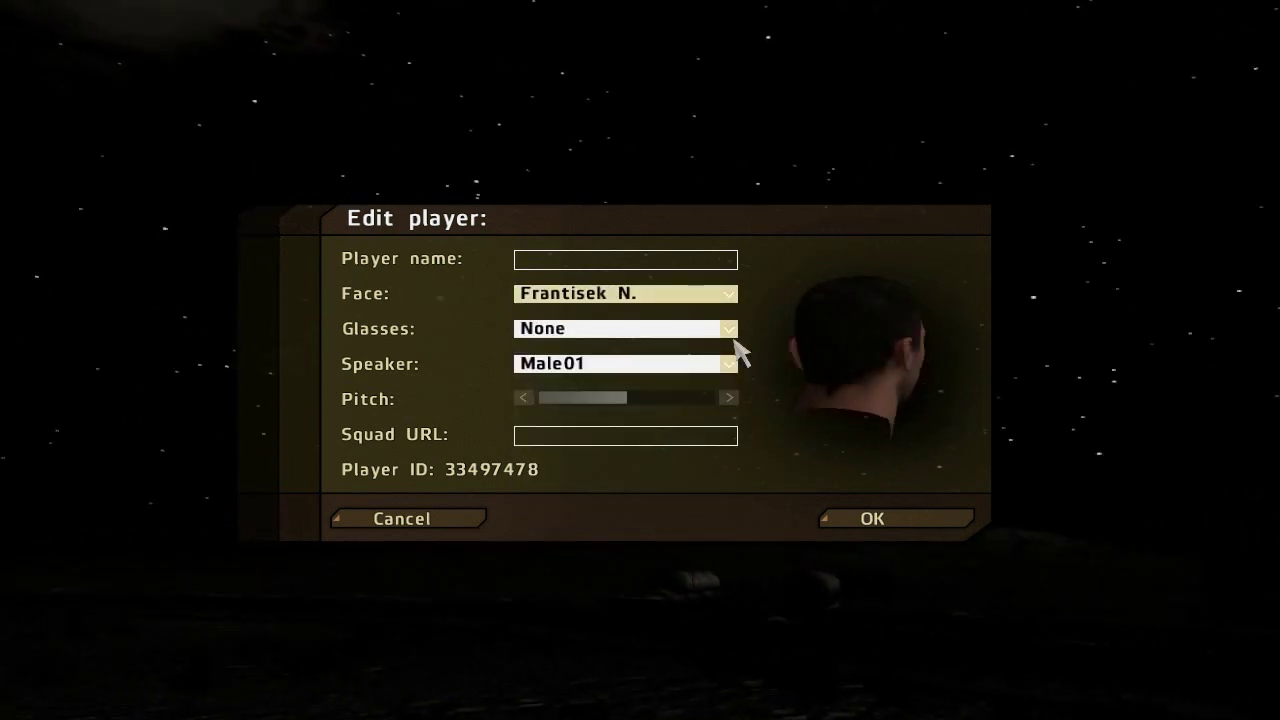
Try the Aviator sunglasses, Shades (blue) and Shades (red) on the player, and set the glasses back to None.
{"action": "left_click", "coordinate": [588, 330]}
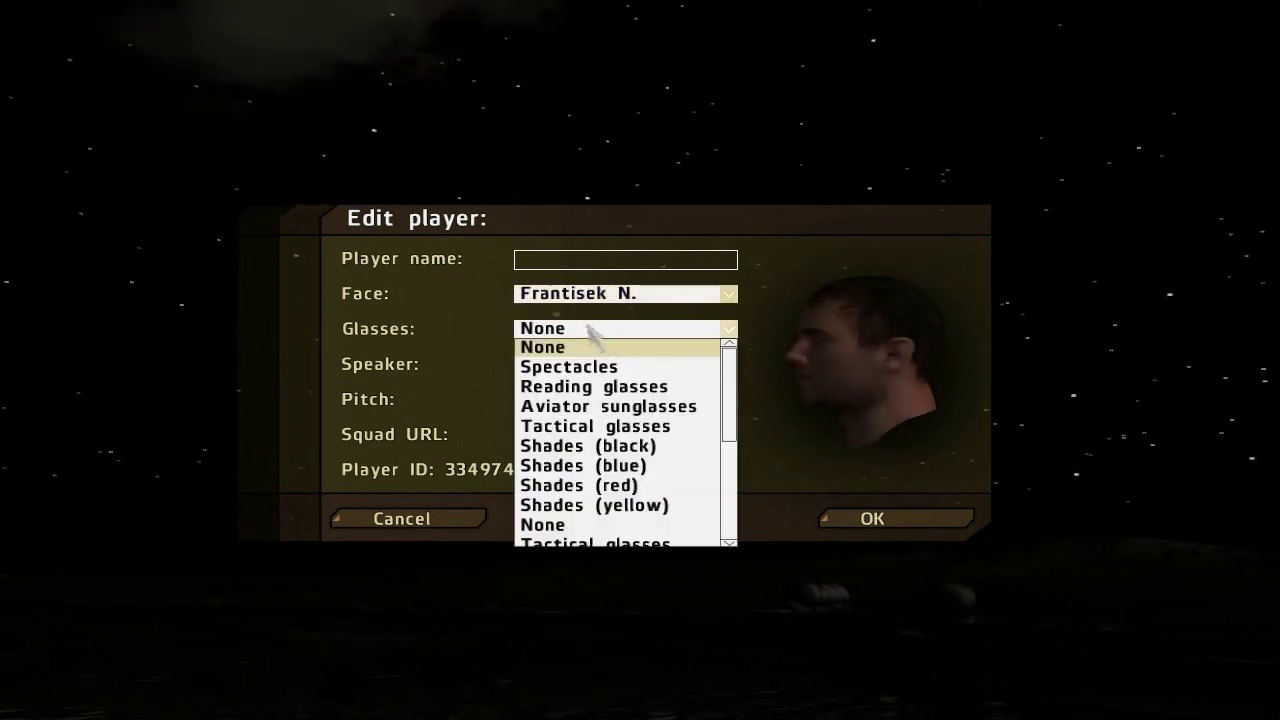
{"action": "left_click", "coordinate": [712, 406]}
{"action": "left_click", "coordinate": [729, 331]}
{"action": "left_click", "coordinate": [712, 465]}
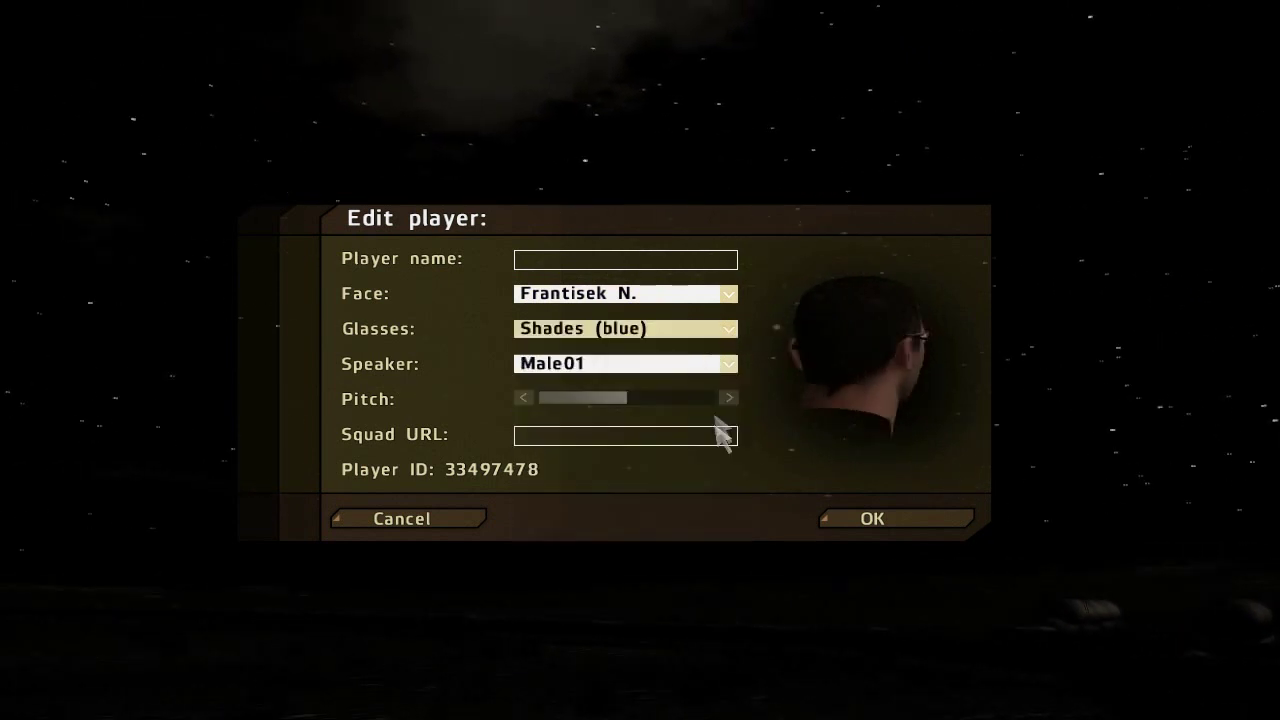
{"action": "left_click", "coordinate": [729, 331]}
{"action": "left_click", "coordinate": [634, 485]}
{"action": "left_click", "coordinate": [729, 331]}
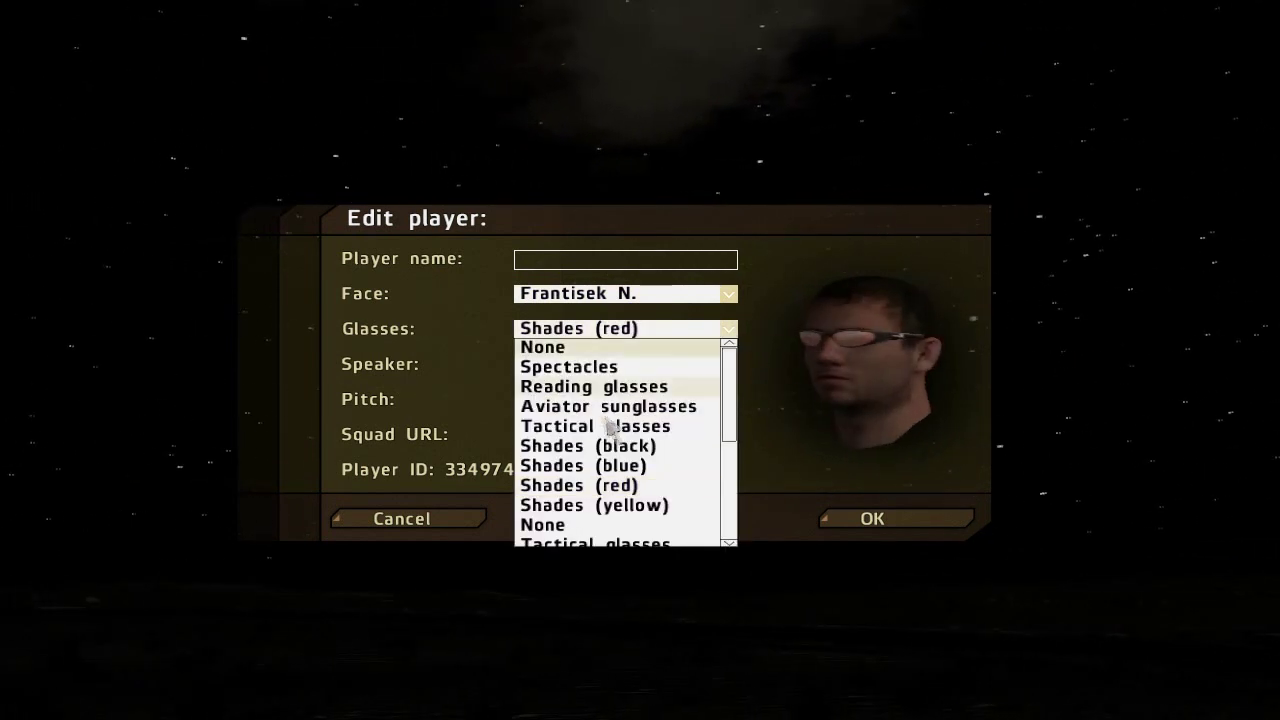
{"action": "left_click", "coordinate": [560, 345]}
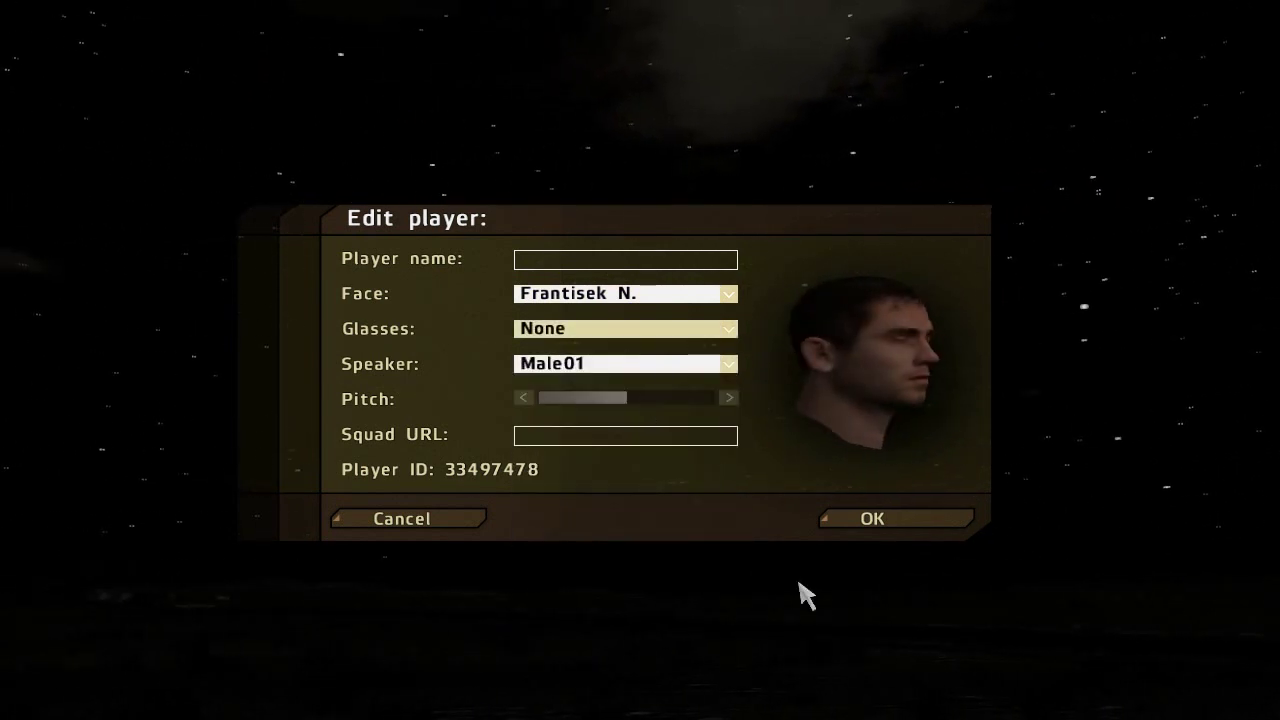
Try the Male04 and Male02 speakers and raise the voice pitch to its maximum, discarding the new profile at the end.
{"action": "left_click", "coordinate": [530, 366]}
{"action": "left_click", "coordinate": [570, 443]}
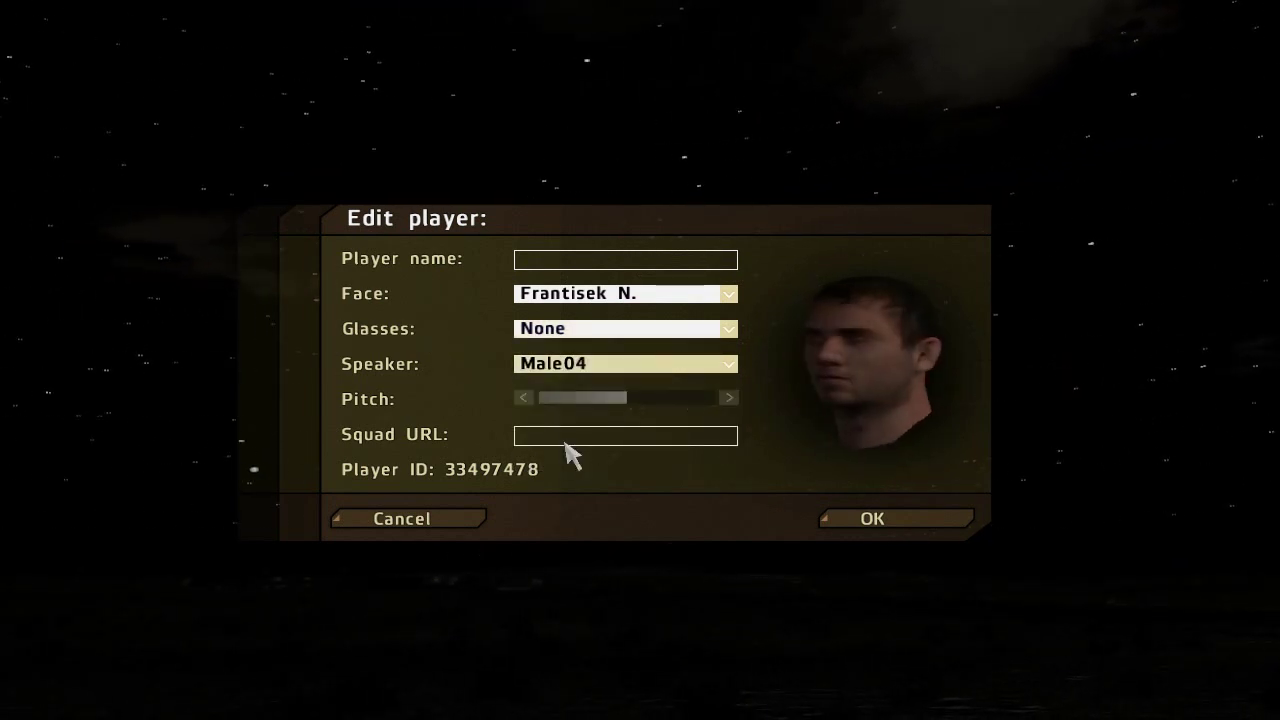
{"action": "left_click", "coordinate": [585, 364]}
{"action": "left_click", "coordinate": [606, 404]}
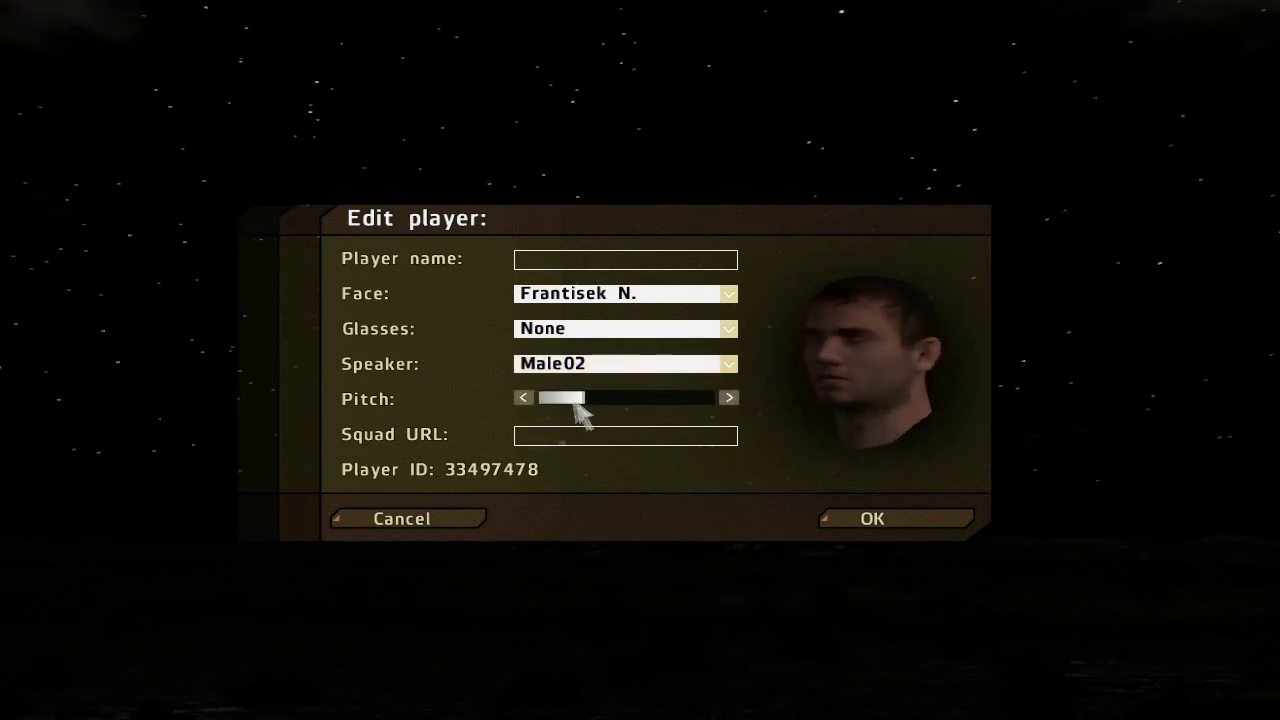
{"action": "left_click_drag", "start_coordinate": [580, 402], "coordinate": [709, 400]}
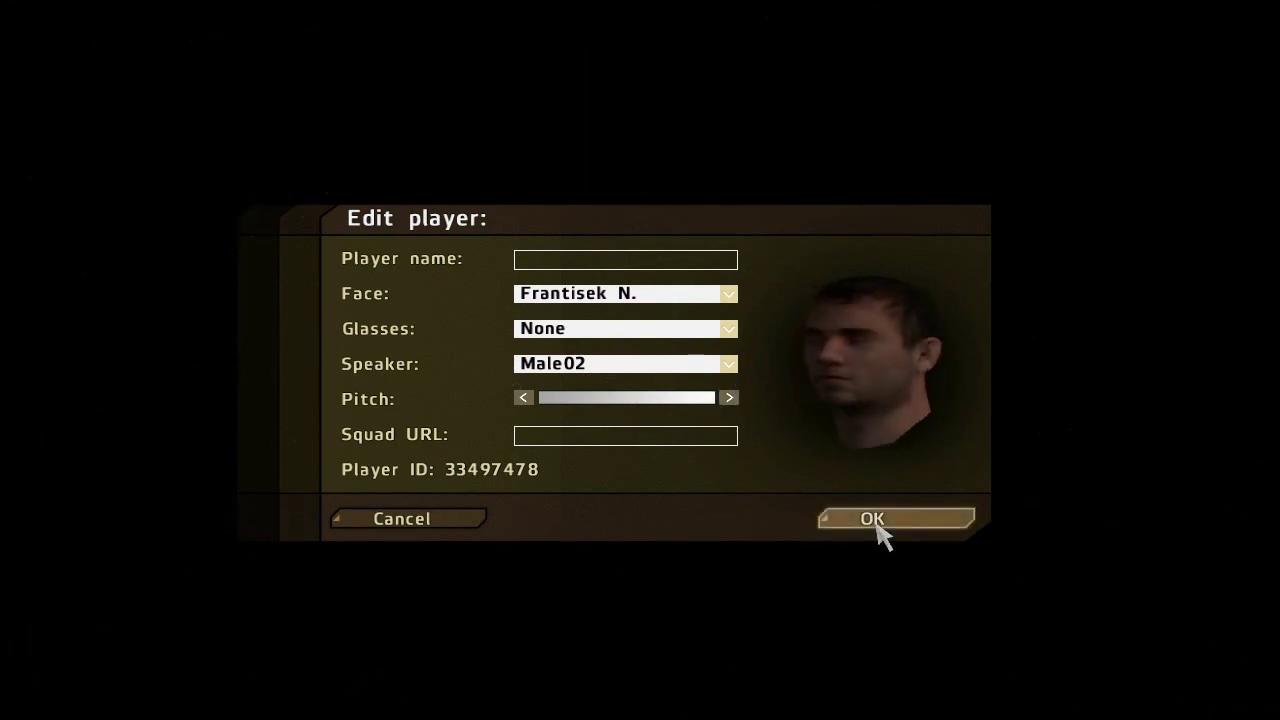
{"action": "left_click", "coordinate": [428, 526]}
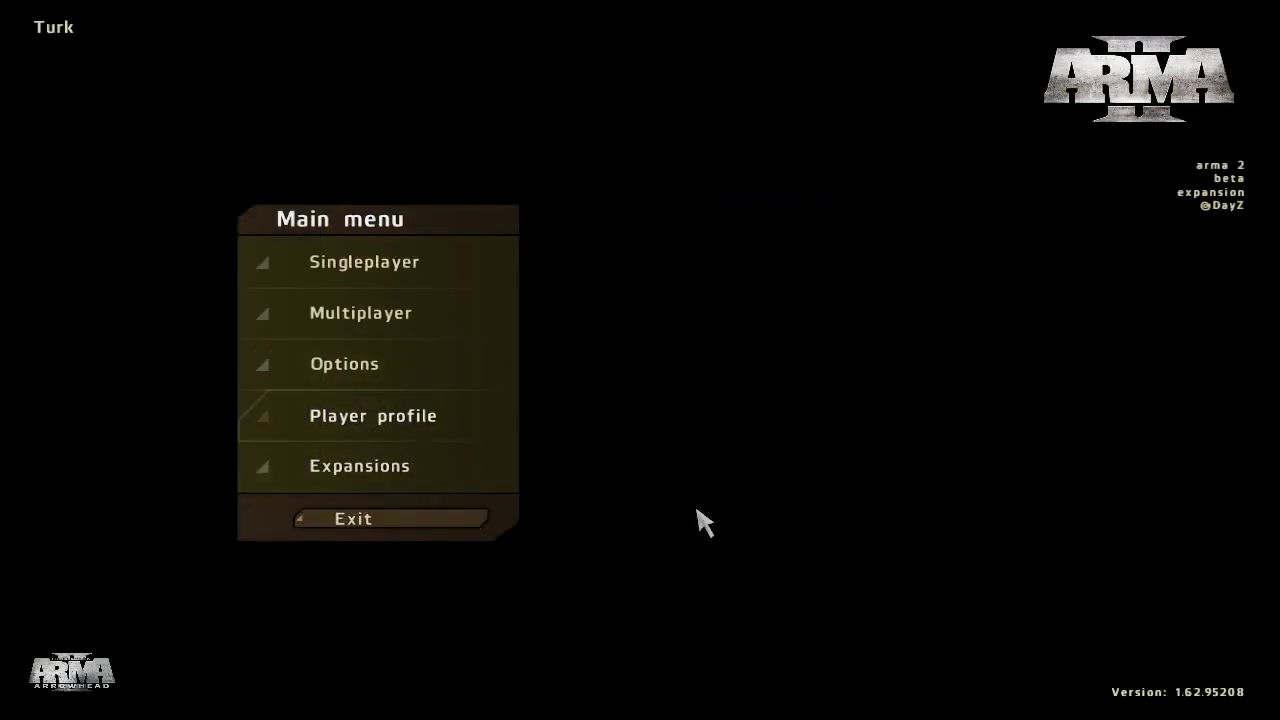
Open the multiplayer server browser and sort the servers by player count, fullest first.
{"action": "left_click", "coordinate": [391, 320]}
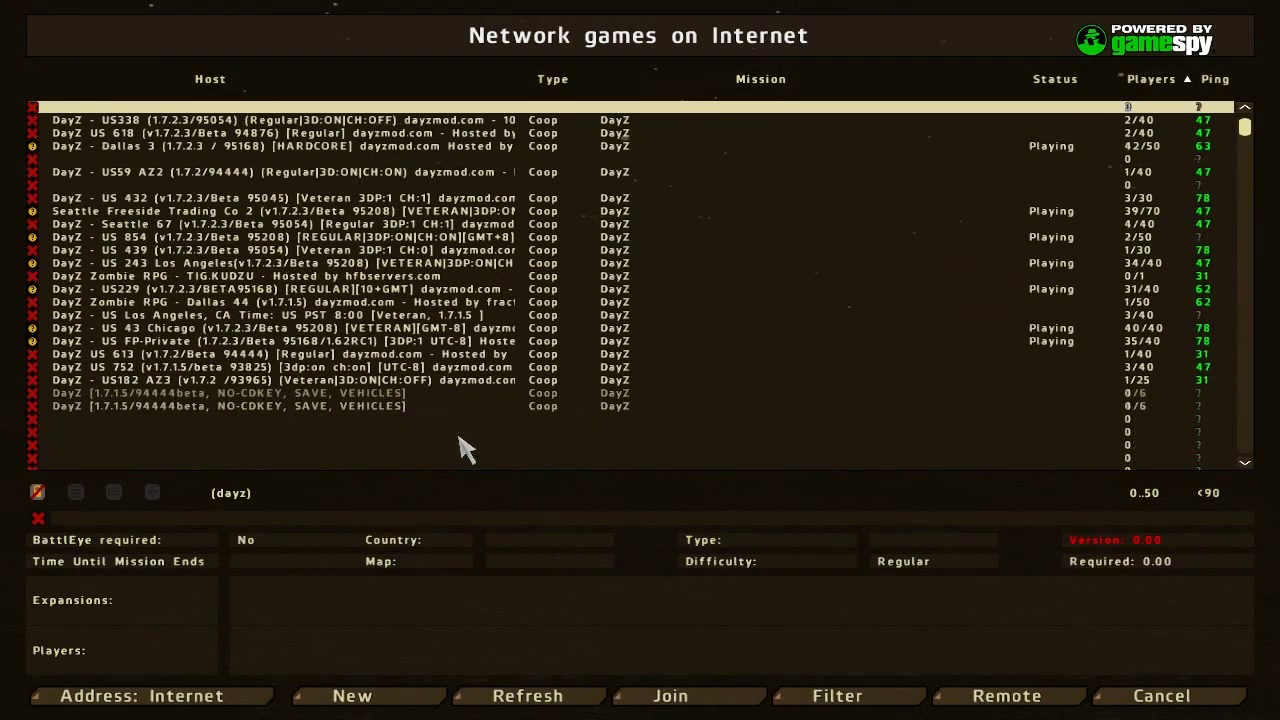
{"action": "left_click", "coordinate": [1163, 85]}
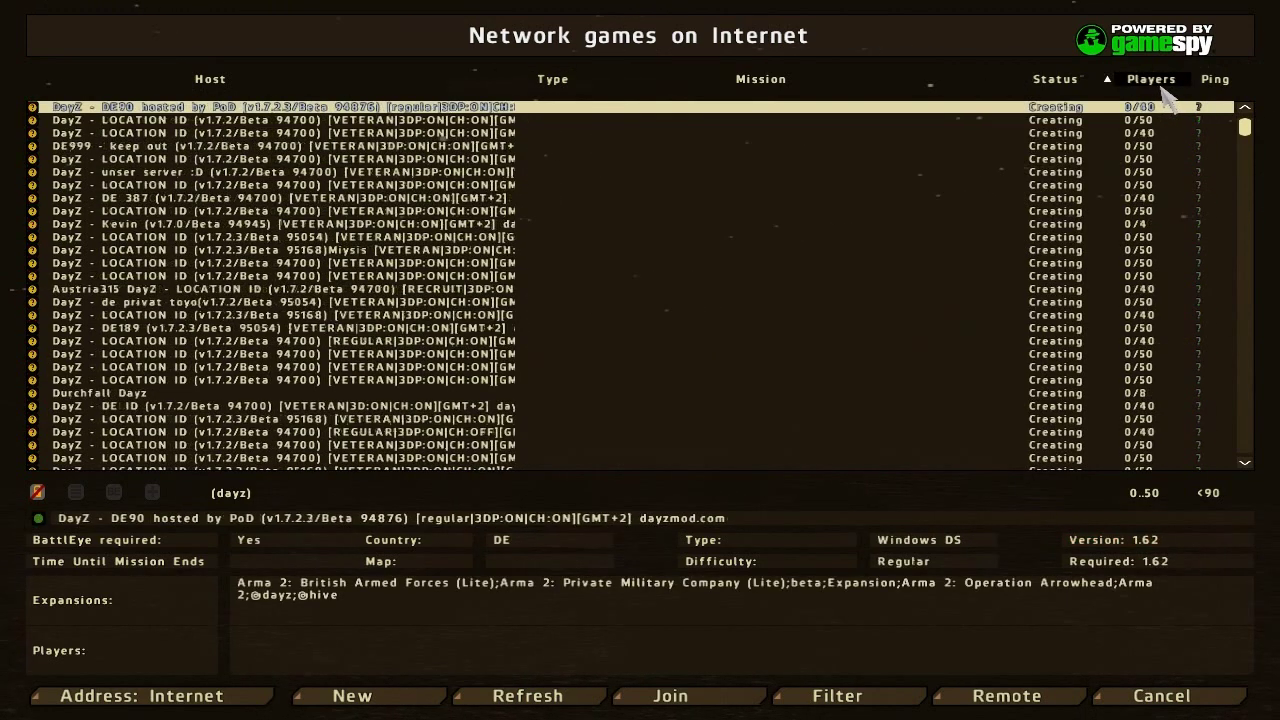
{"action": "left_click", "coordinate": [1163, 86]}
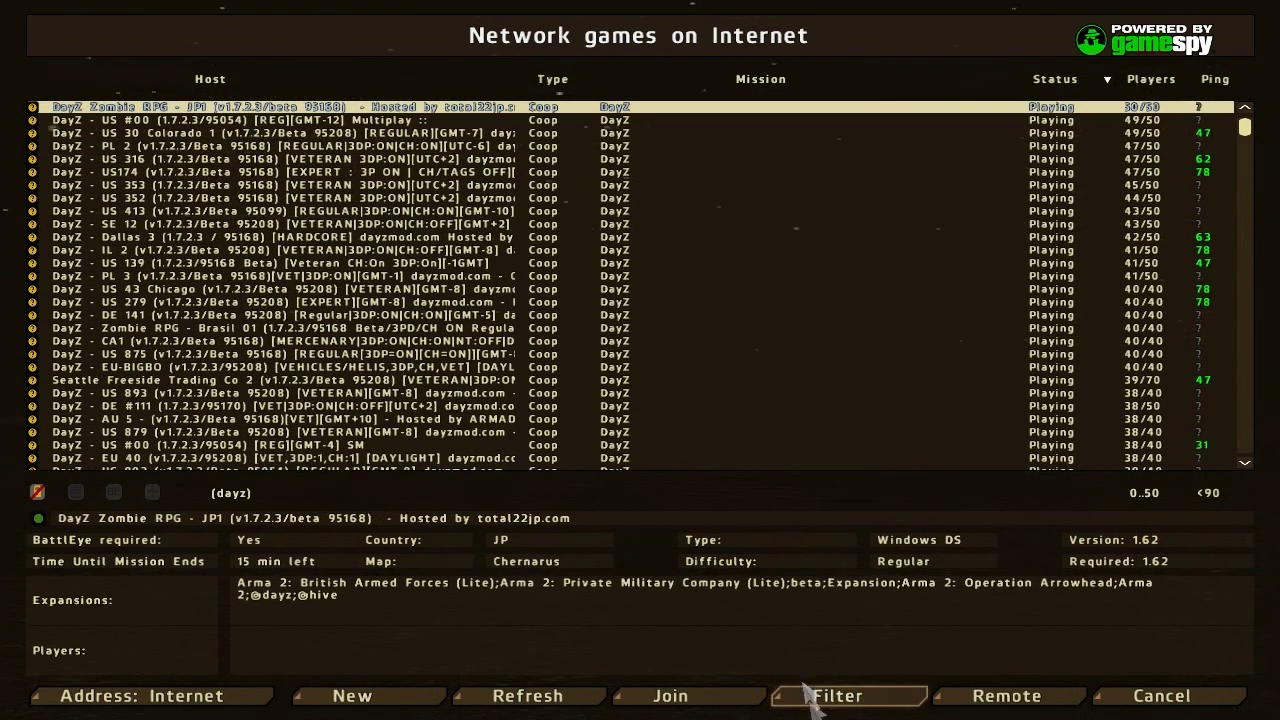
Open the server filter settings with dayz as the host text and switch passworded servers through its options back to Hide.
{"action": "left_click", "coordinate": [857, 699]}
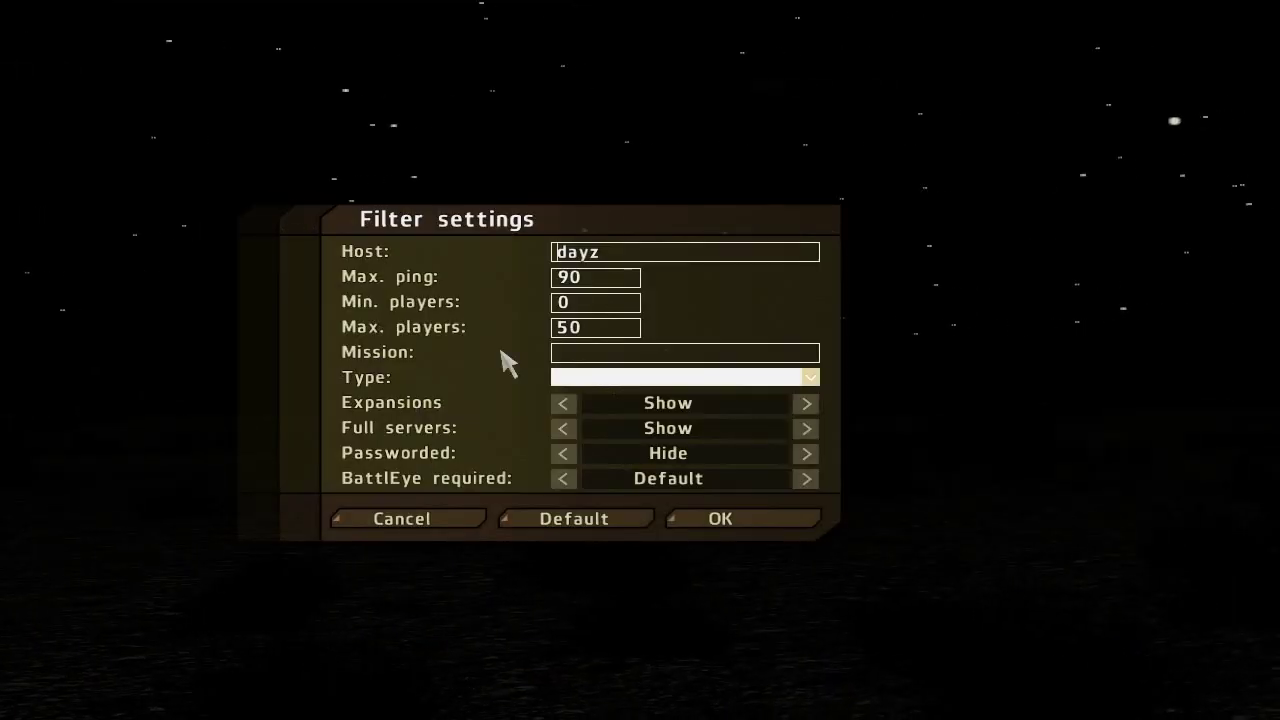
{"action": "left_click", "coordinate": [630, 256]}
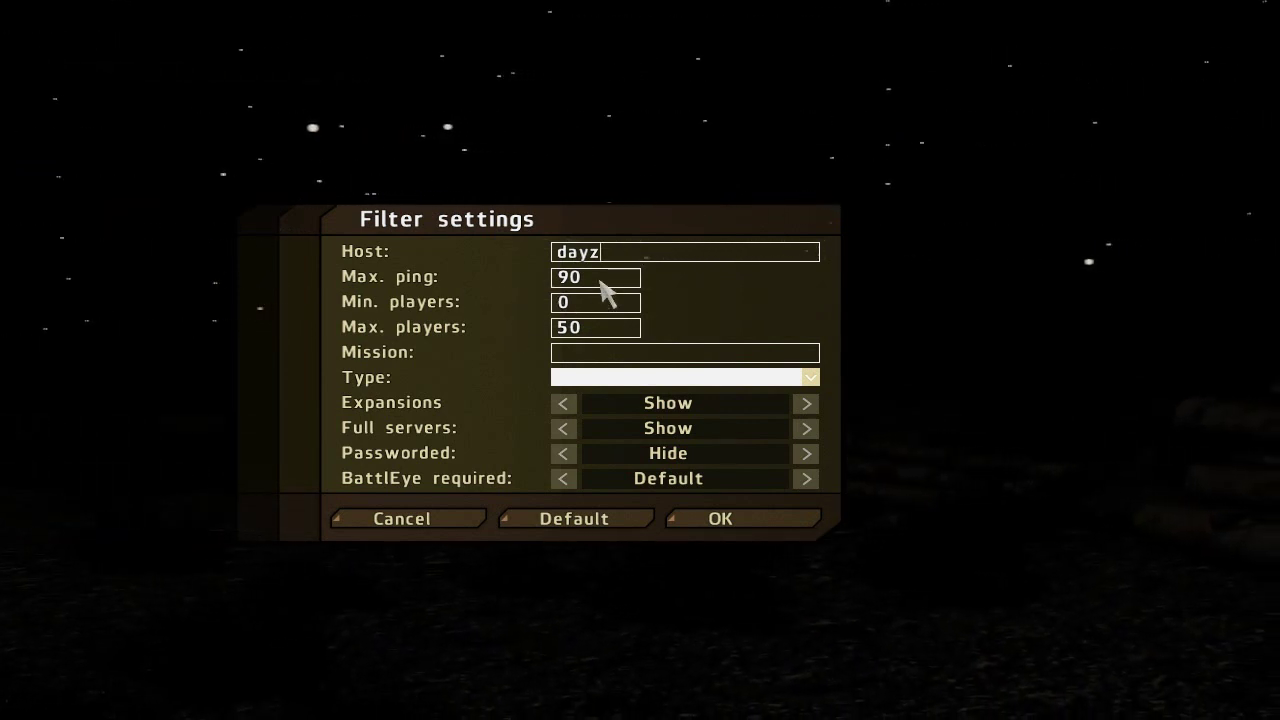
{"action": "left_click", "coordinate": [563, 454]}
{"action": "left_click", "coordinate": [806, 454]}
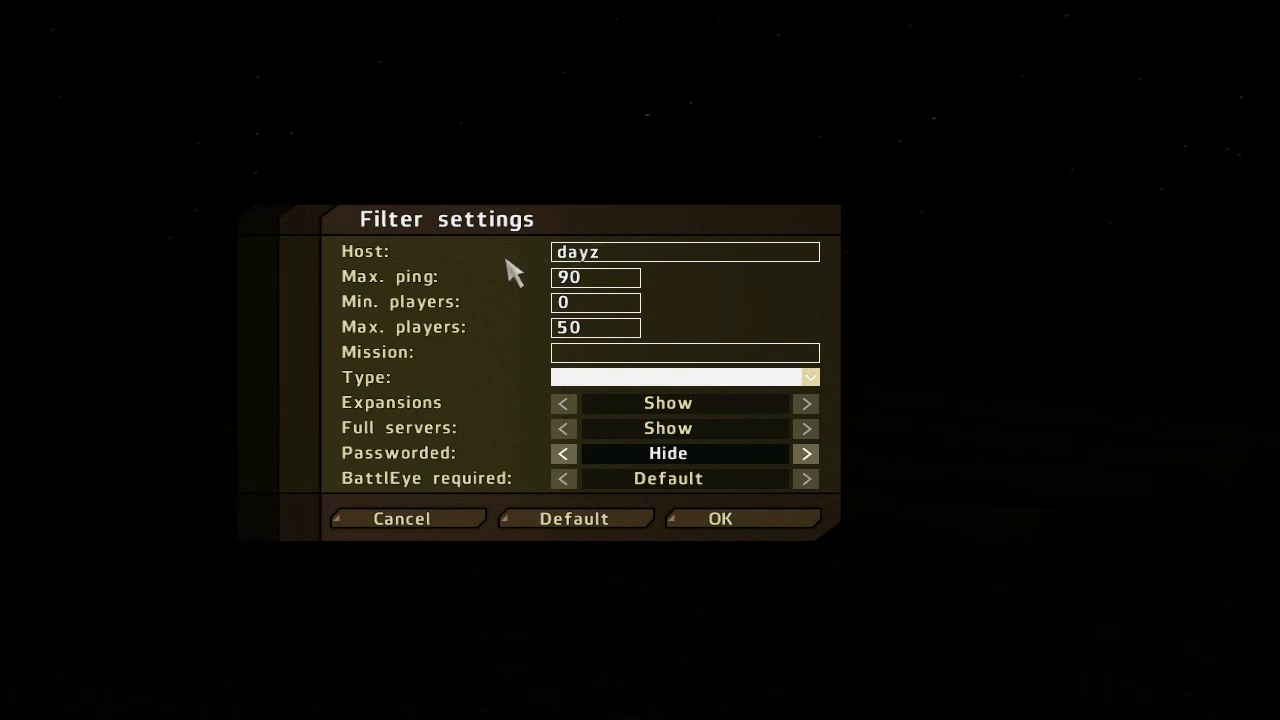
Set the server filter's maximum ping to 90 and its maximum players to 50.
{"action": "left_click", "coordinate": [604, 288]}
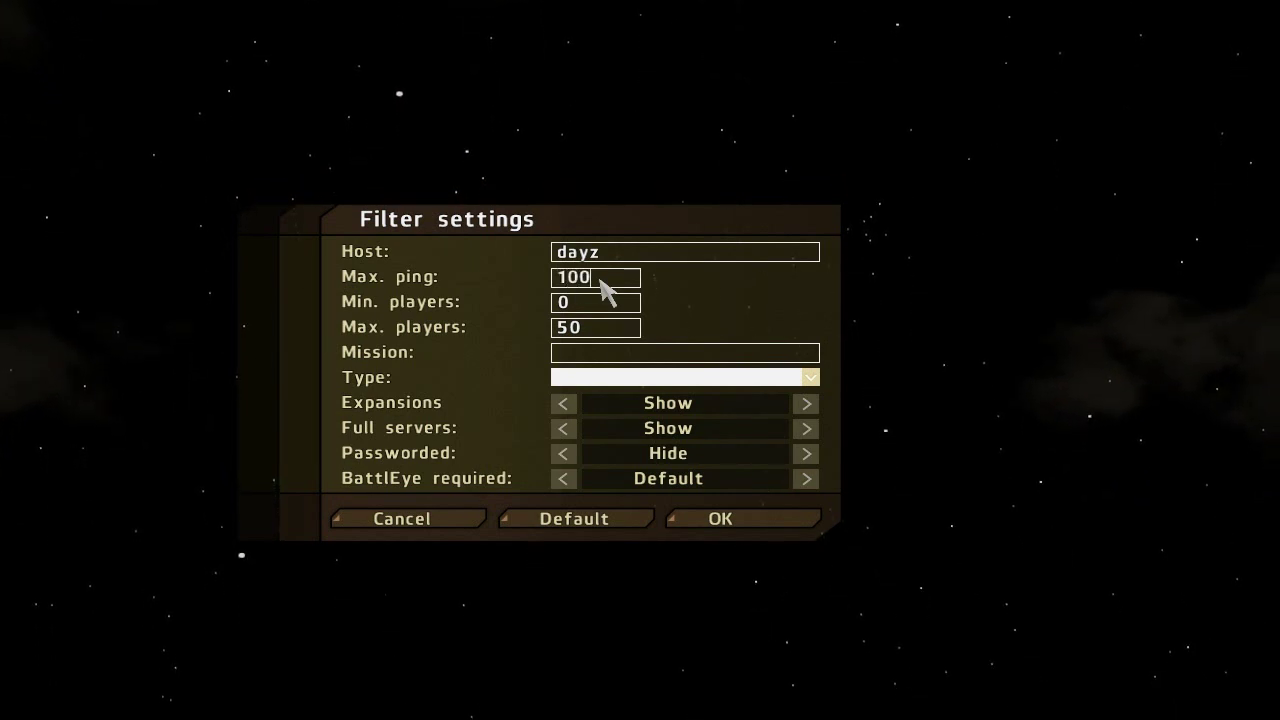
{"action": "key", "text": "BackSpace"}
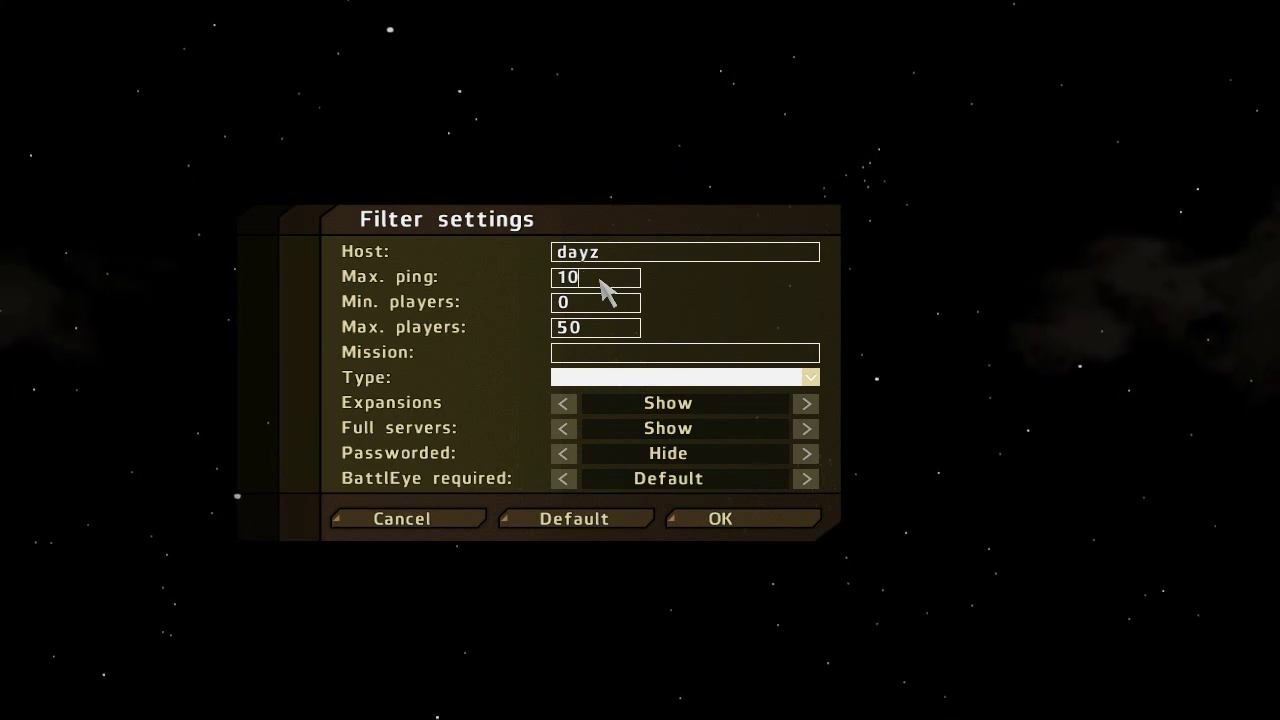
{"action": "key", "text": "BackSpace"}
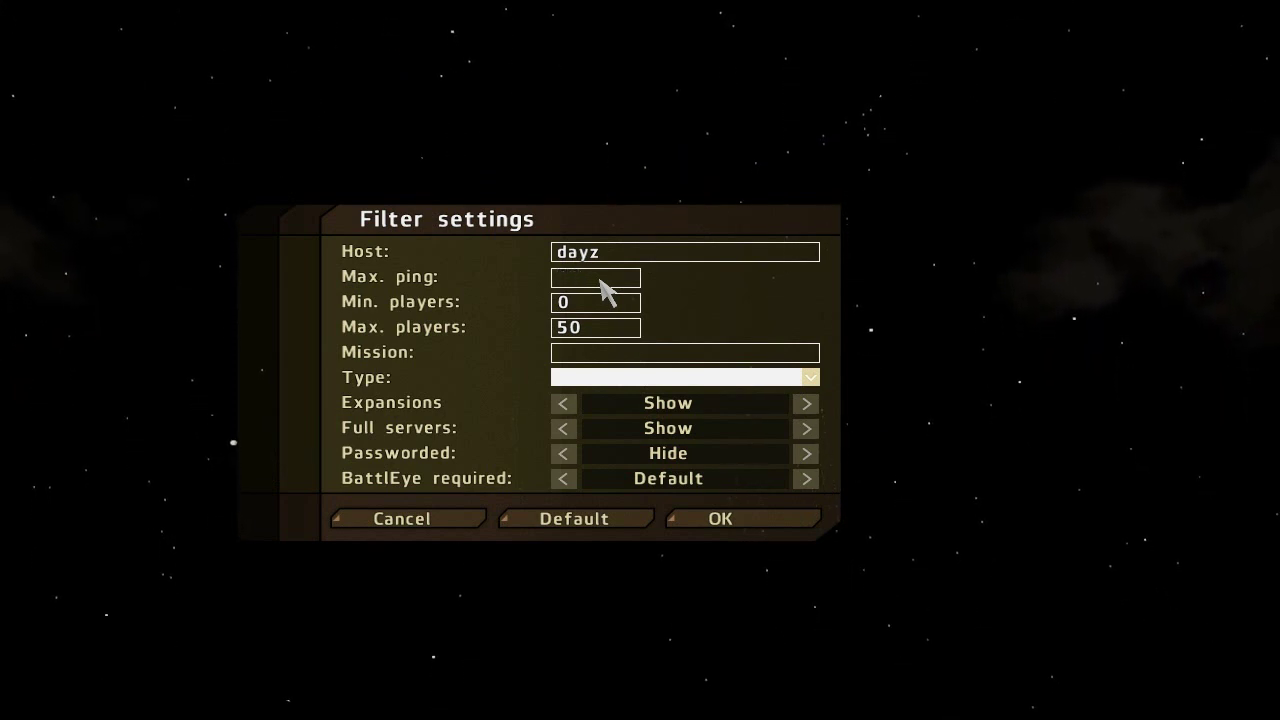
{"action": "type", "text": "90"}
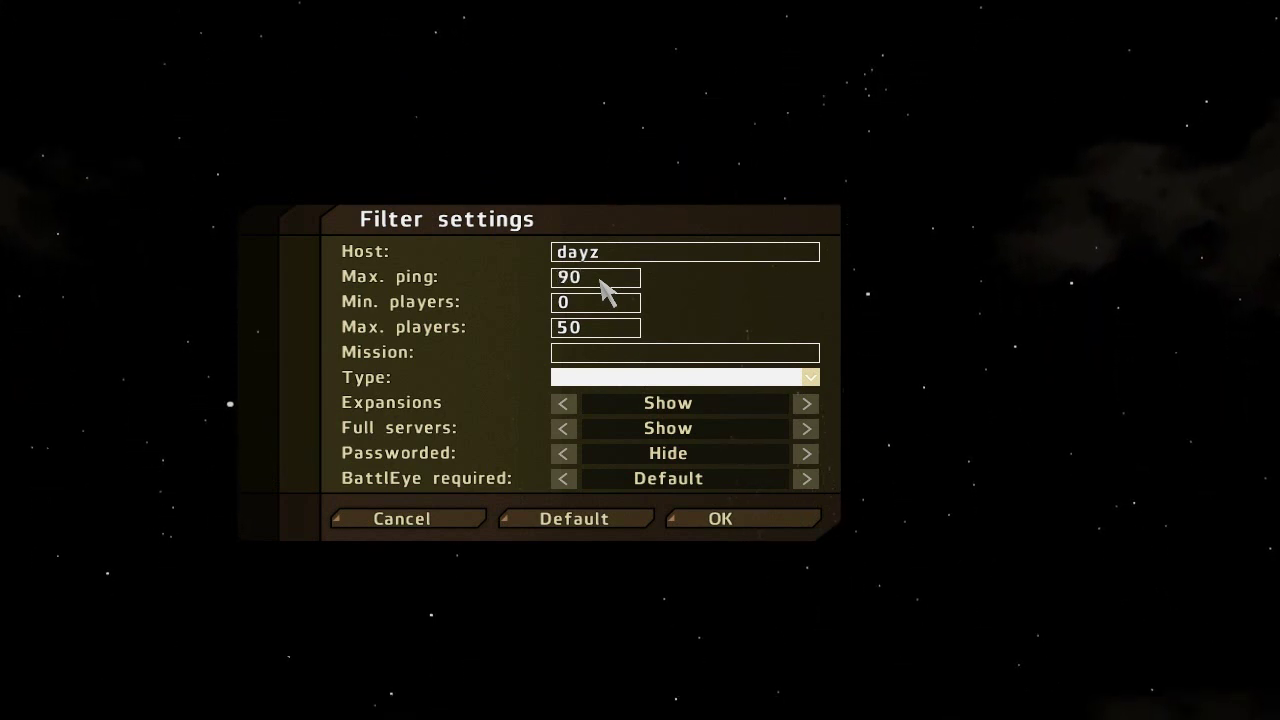
{"action": "left_click", "coordinate": [602, 330]}
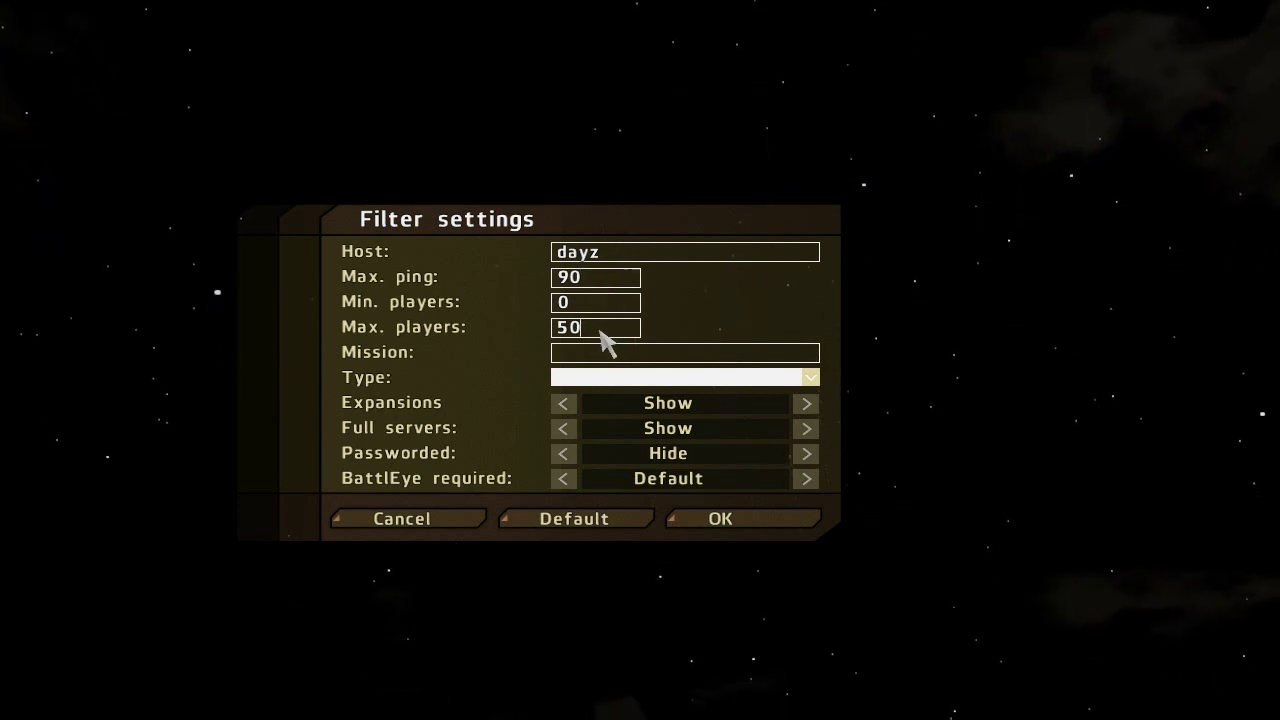
{"action": "key", "text": "BackSpace"}
{"action": "key", "text": "BackSpace"}
{"action": "type", "text": "50"}
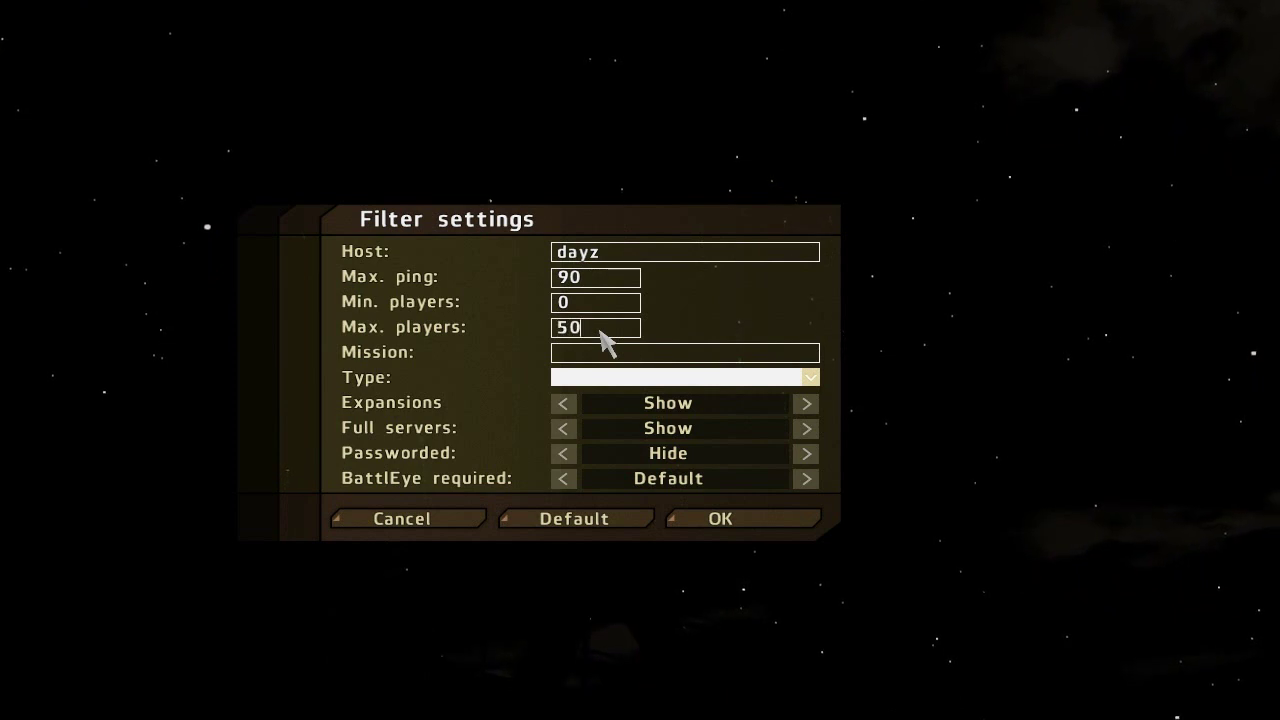
Apply the server filter settings and sort the filtered servers by player count, fullest first.
{"action": "left_click", "coordinate": [598, 304]}
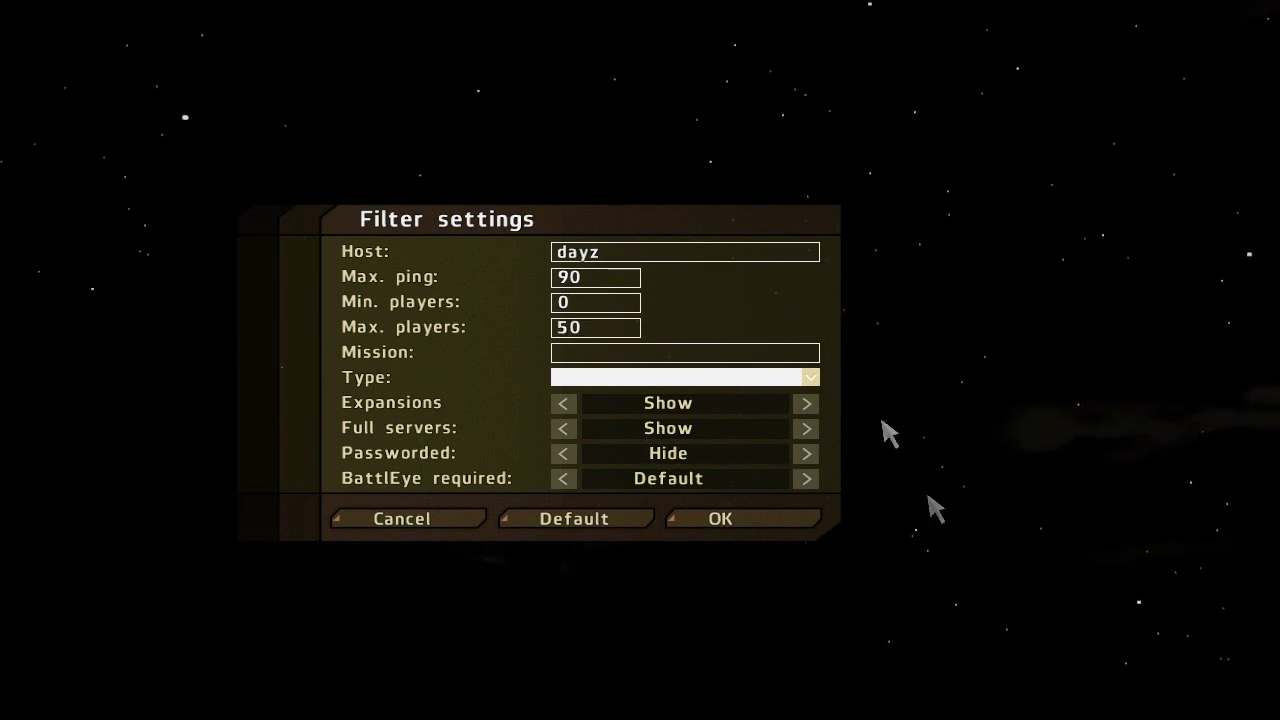
{"action": "left_click", "coordinate": [730, 522]}
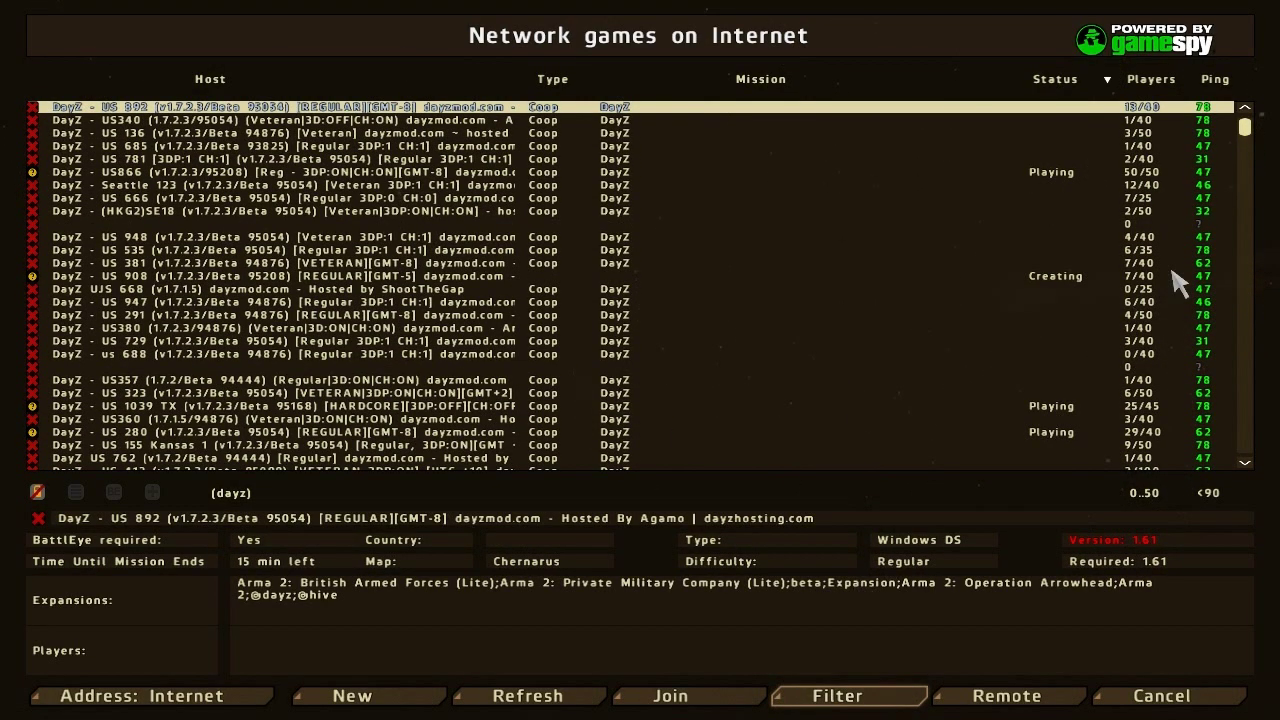
{"action": "left_click", "coordinate": [1152, 81]}
{"action": "left_click", "coordinate": [1150, 80]}
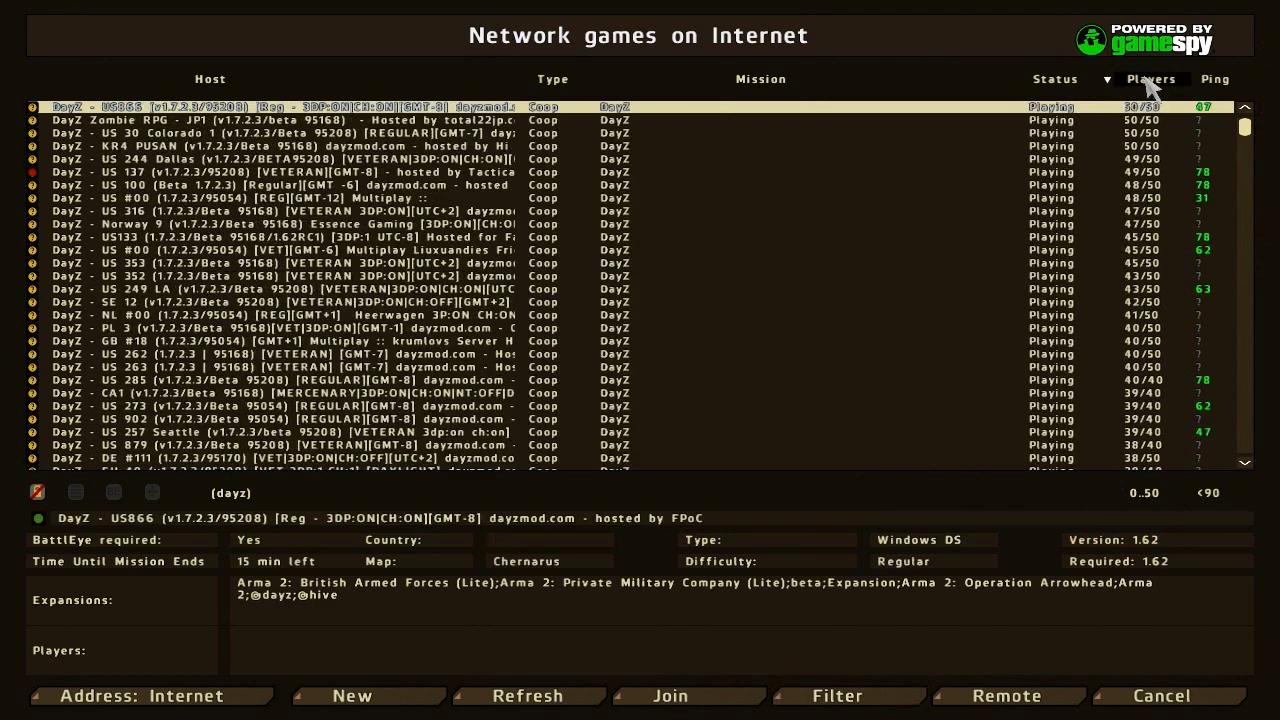
Try sorting the server list by status, mission, type and host in turn, looking through the entries.
{"action": "left_click", "coordinate": [1055, 79]}
{"action": "left_click", "coordinate": [1055, 79]}
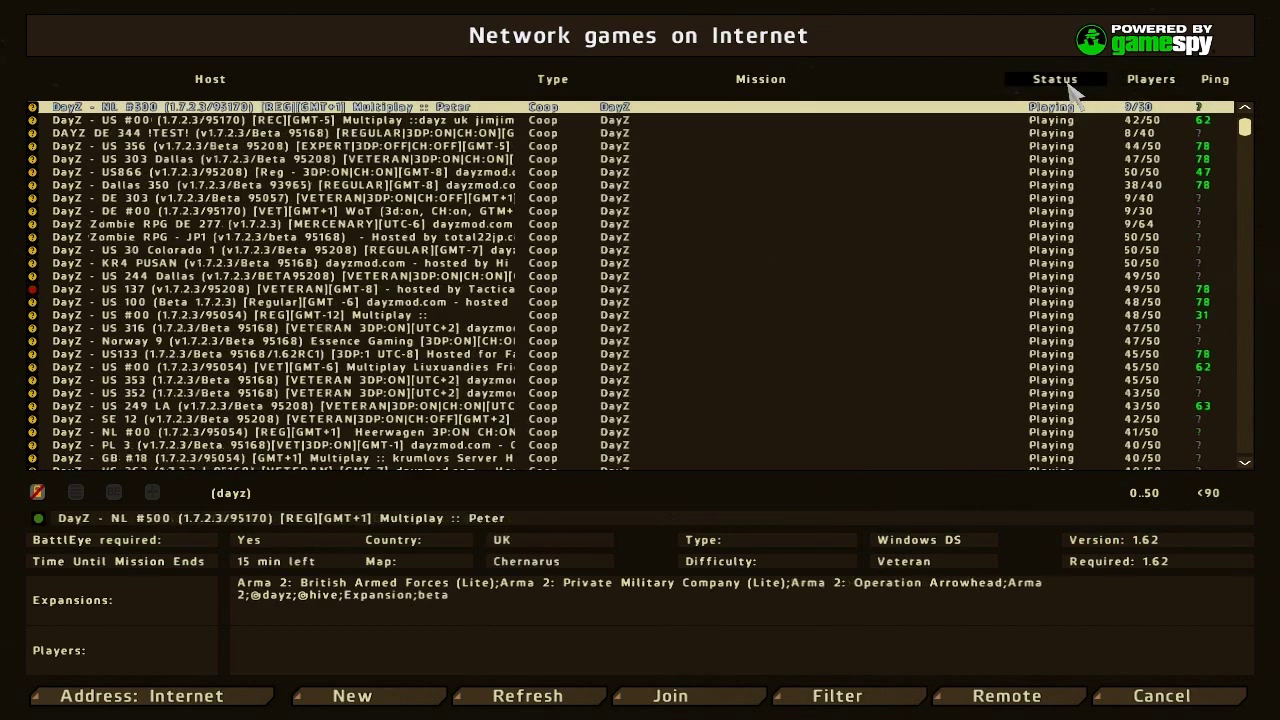
{"action": "left_click", "coordinate": [785, 88]}
{"action": "left_click", "coordinate": [560, 84]}
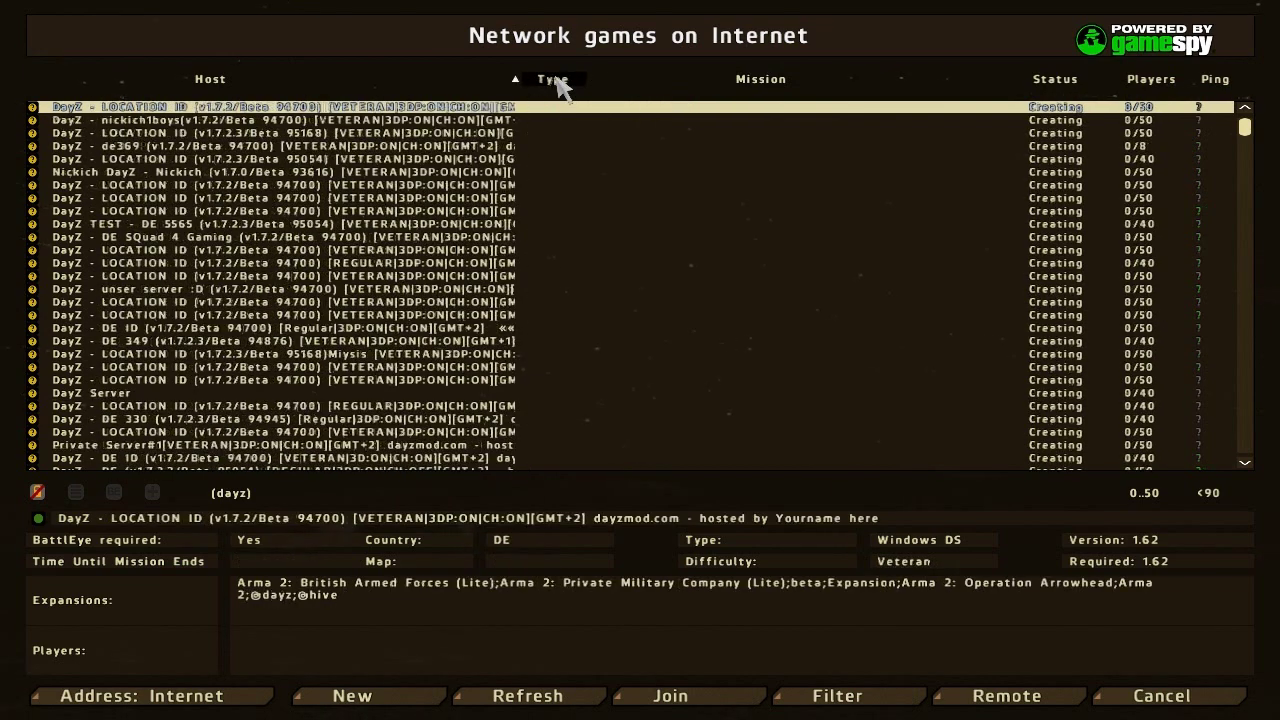
{"action": "left_click", "coordinate": [558, 82]}
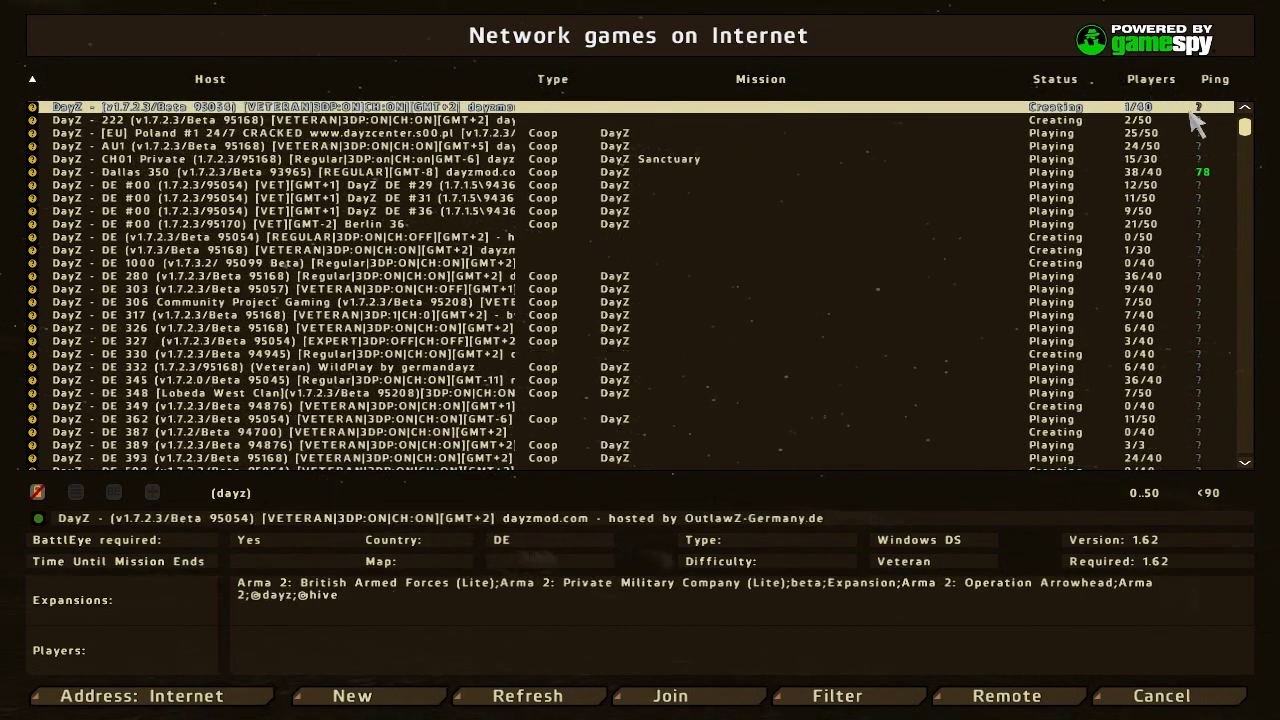
{"action": "scroll", "coordinate": [1185, 118], "scroll_direction": "down", "scroll_amount": 5}
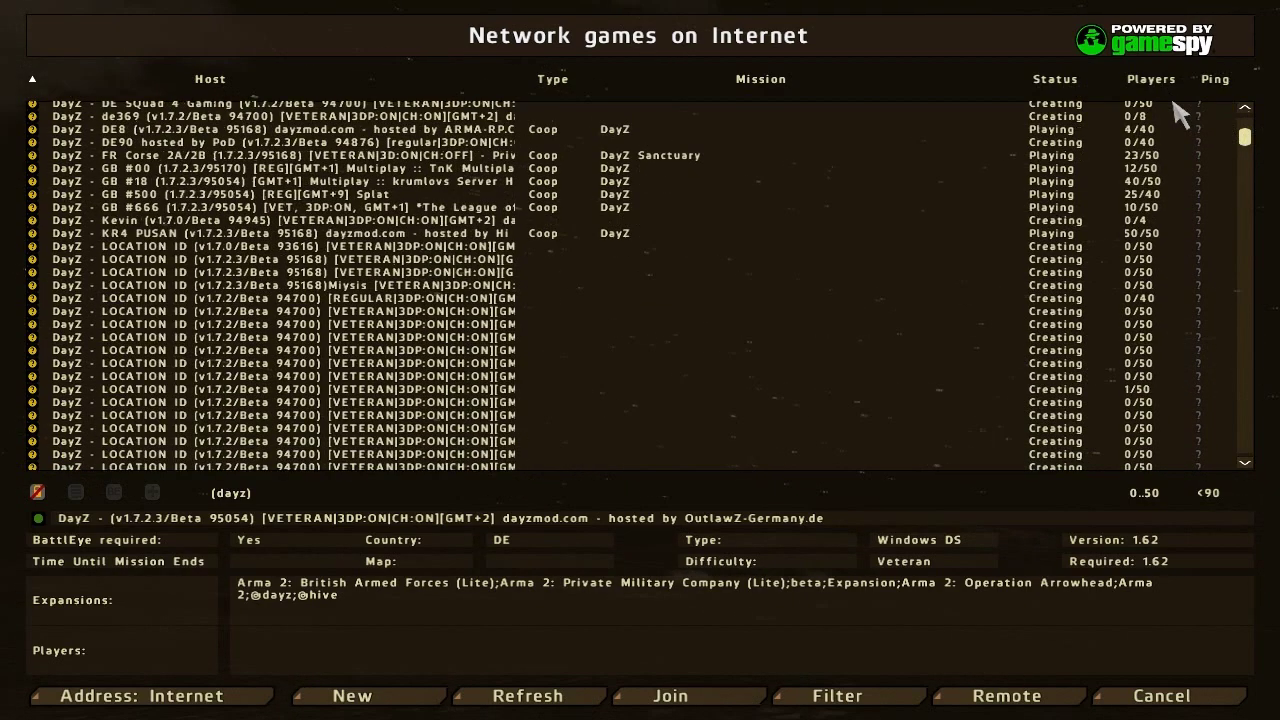
Sort the servers by player count again, fullest first, and return to the start of the list.
{"action": "left_click", "coordinate": [1160, 80]}
{"action": "left_click", "coordinate": [1162, 79]}
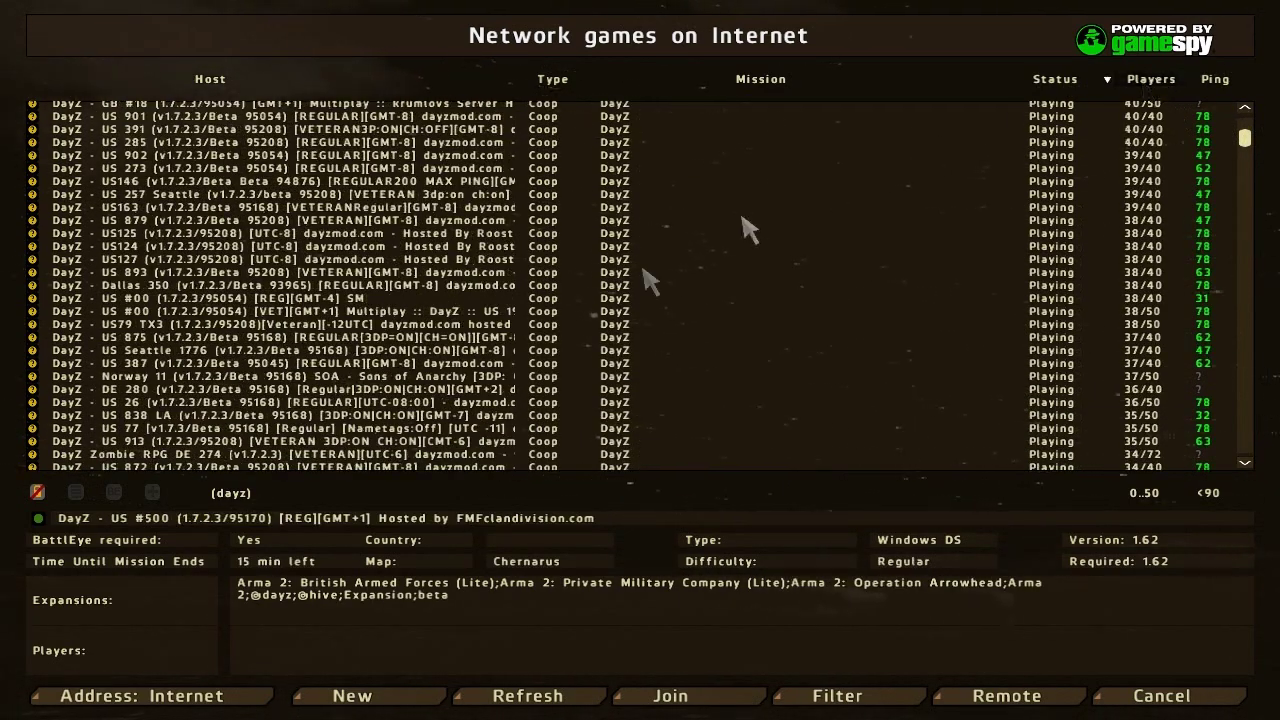
{"action": "left_click_drag", "start_coordinate": [1245, 137], "coordinate": [1250, 108]}
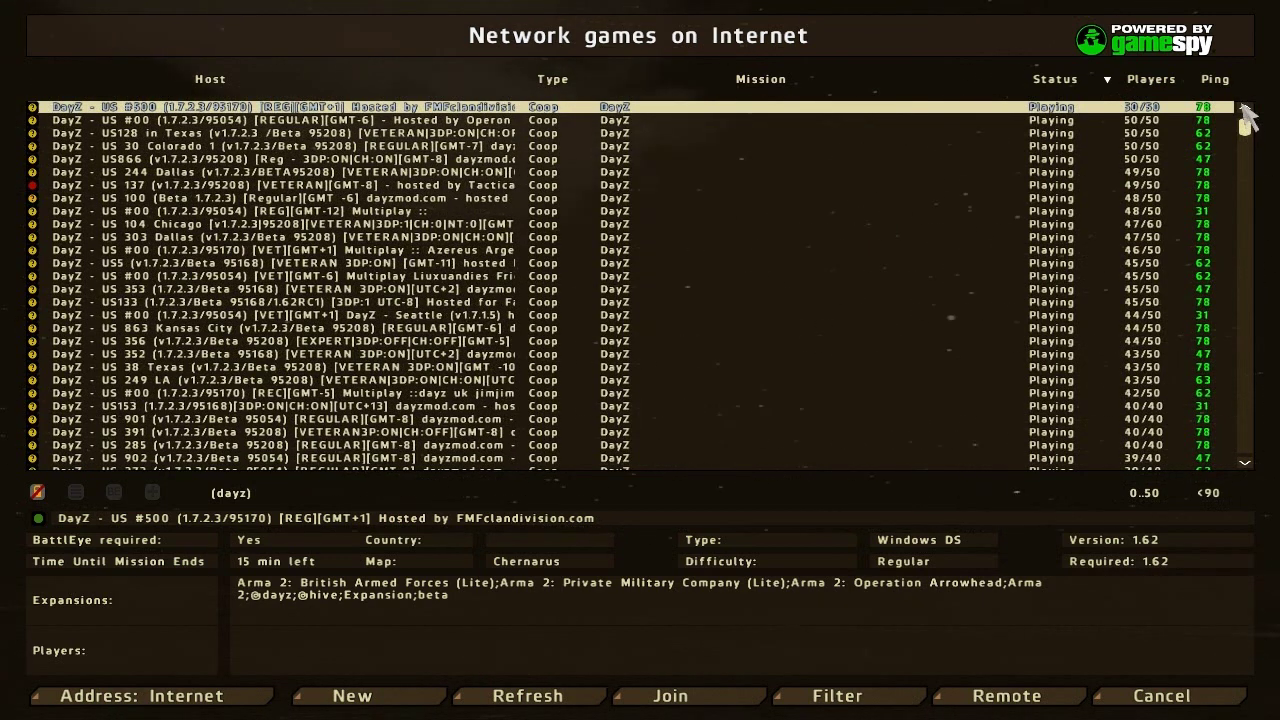
Browse the fuller servers and inspect the details of US 249 LA, US 244 Dallas and US 916.
{"action": "left_click", "coordinate": [1090, 343]}
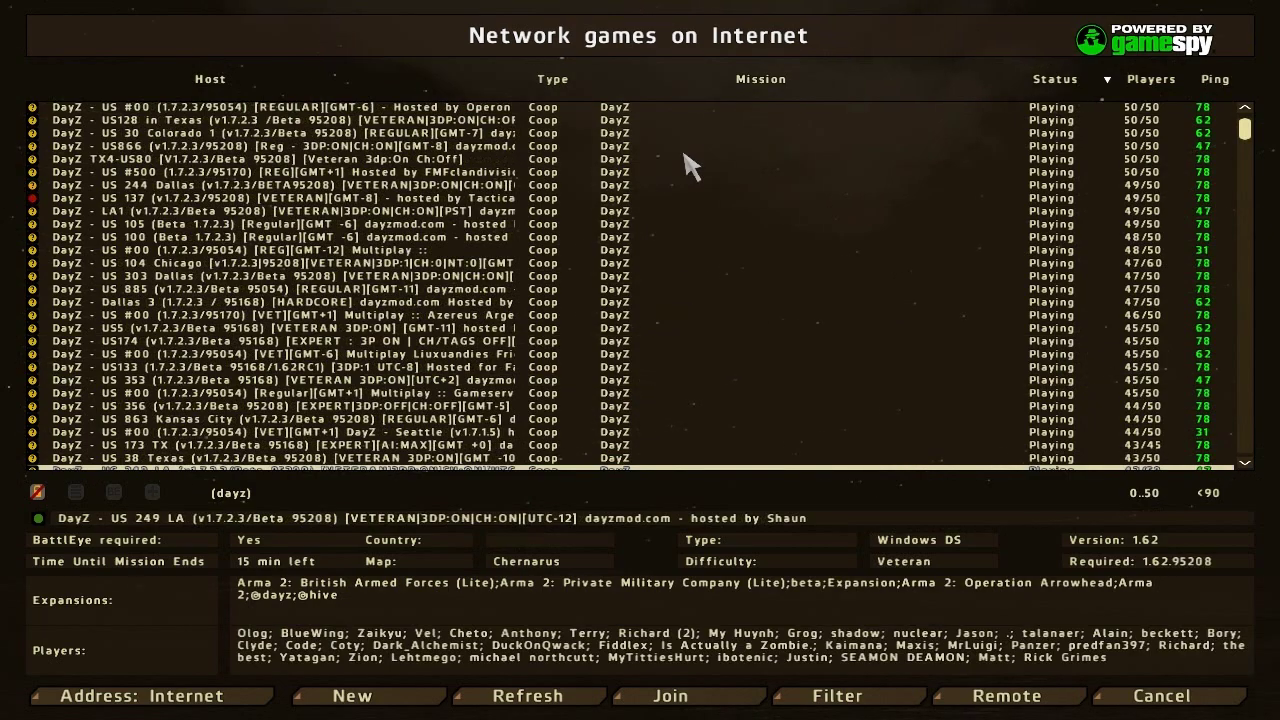
{"action": "left_click", "coordinate": [750, 186]}
{"action": "scroll", "coordinate": [640, 386], "scroll_direction": "down", "scroll_amount": 6}
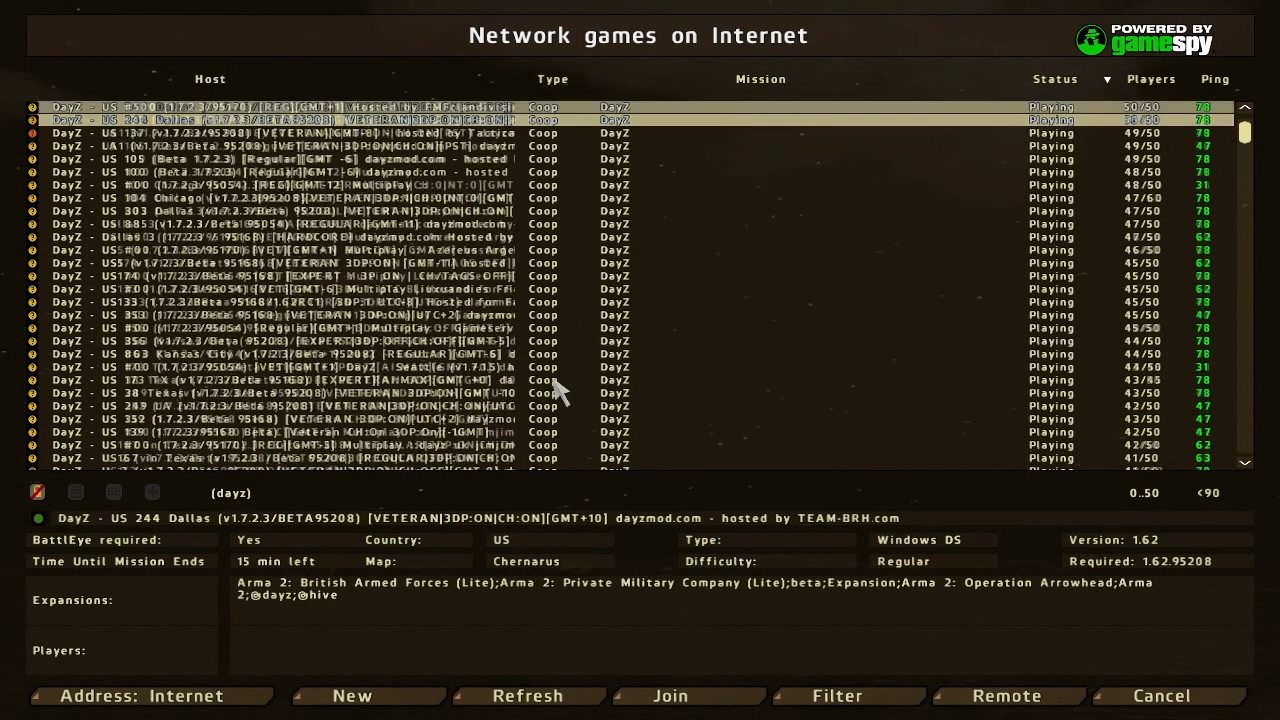
{"action": "scroll", "coordinate": [560, 390], "scroll_direction": "down", "scroll_amount": 2}
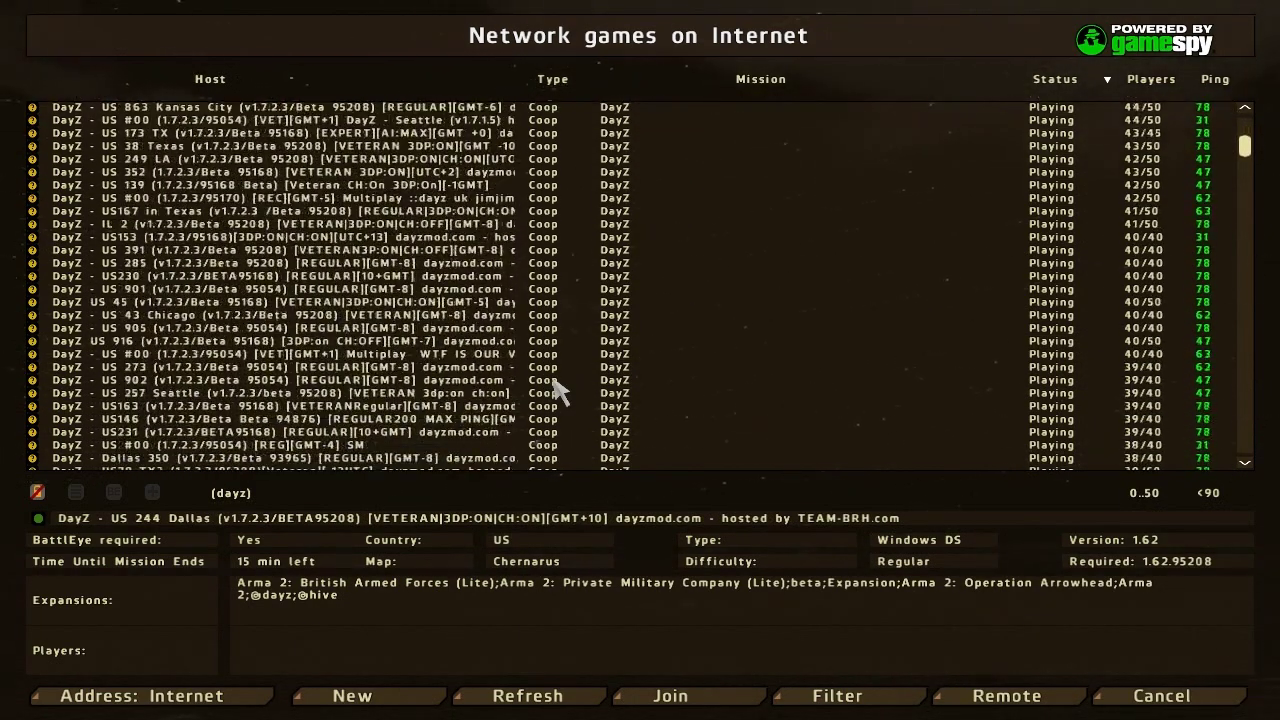
{"action": "left_click", "coordinate": [595, 350]}
{"action": "scroll", "coordinate": [540, 420], "scroll_direction": "down", "scroll_amount": 1}
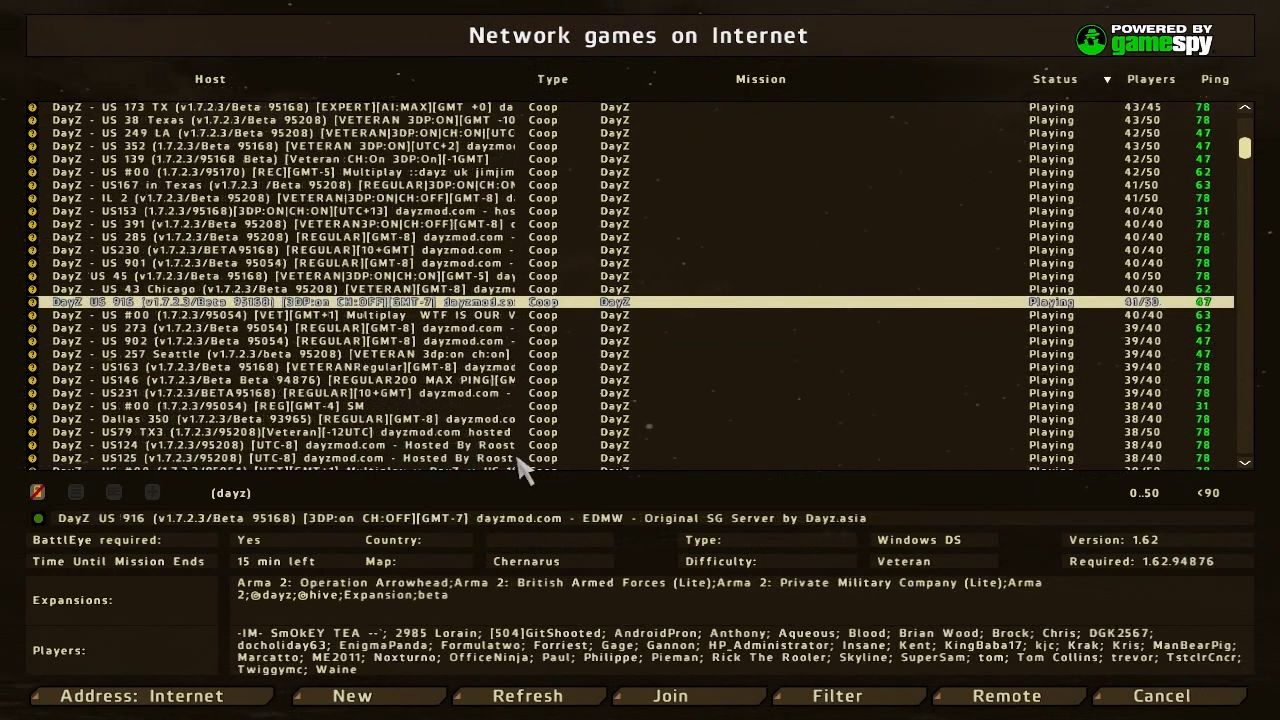
{"action": "scroll", "coordinate": [568, 420], "scroll_direction": "up", "scroll_amount": 1}
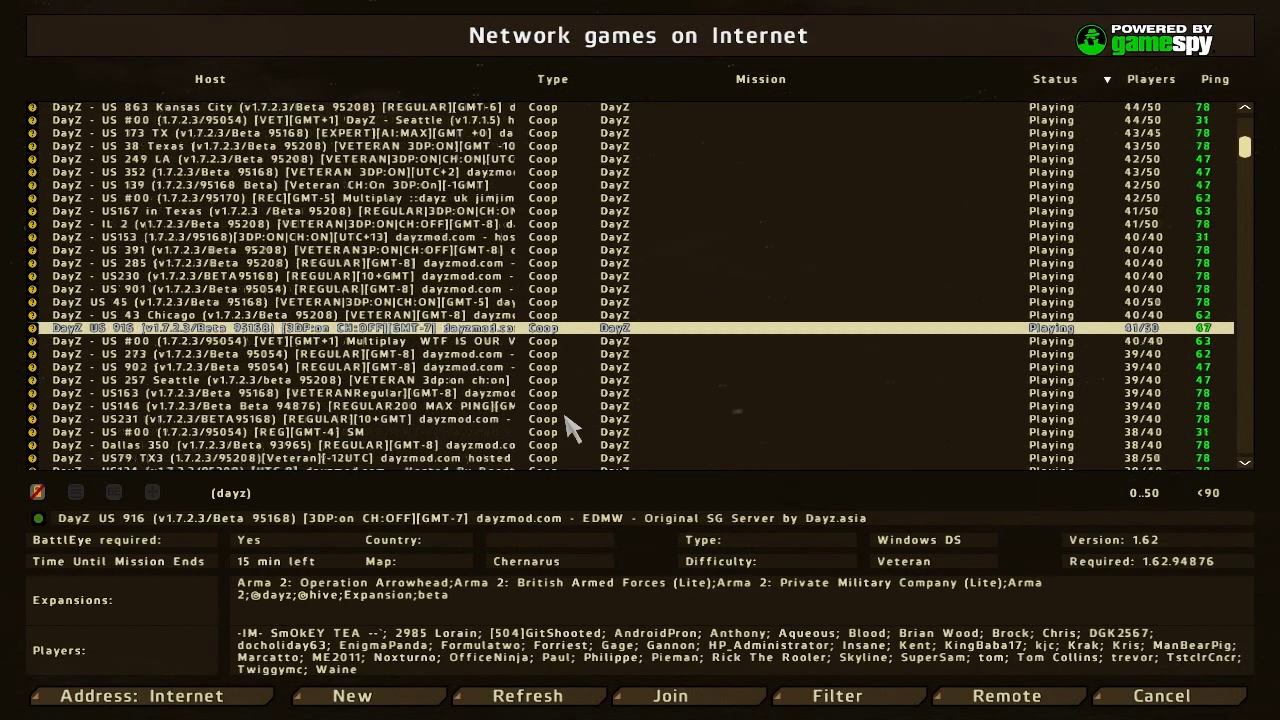
Compare the difficulty and version details of the servers US 285, US 45, US 902 and US 916.
{"action": "left_click", "coordinate": [393, 276]}
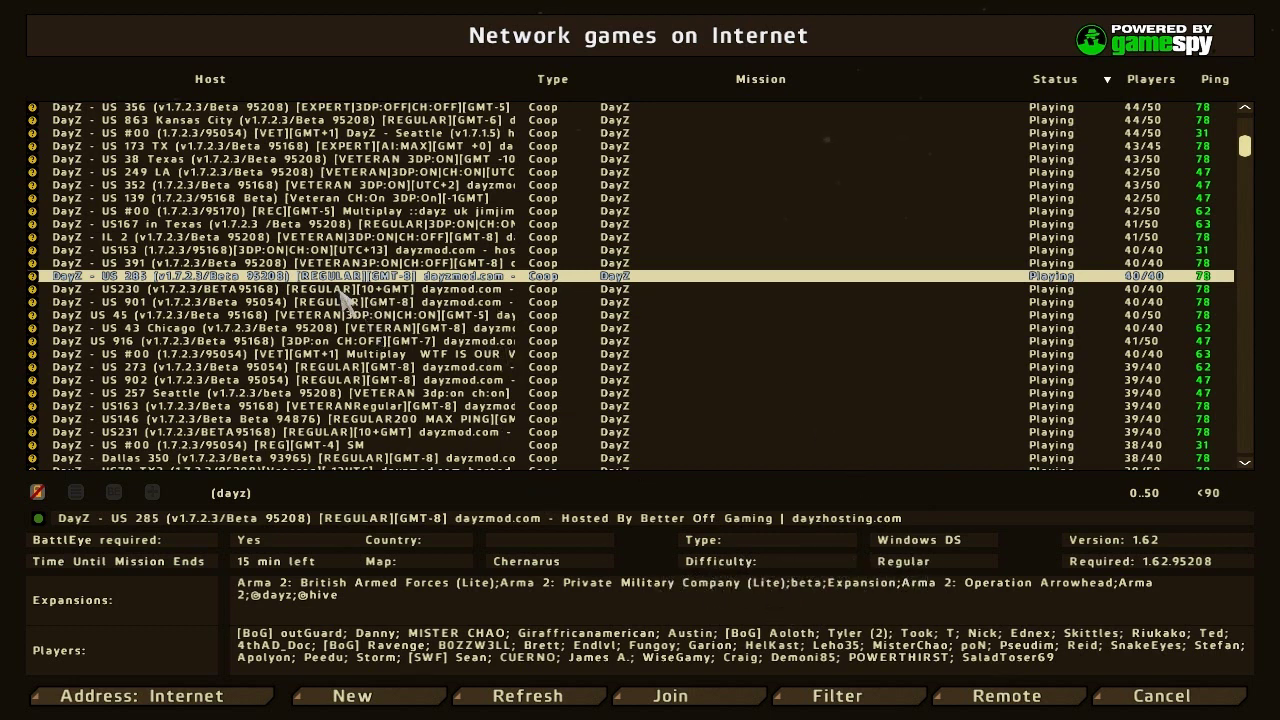
{"action": "left_click", "coordinate": [322, 314]}
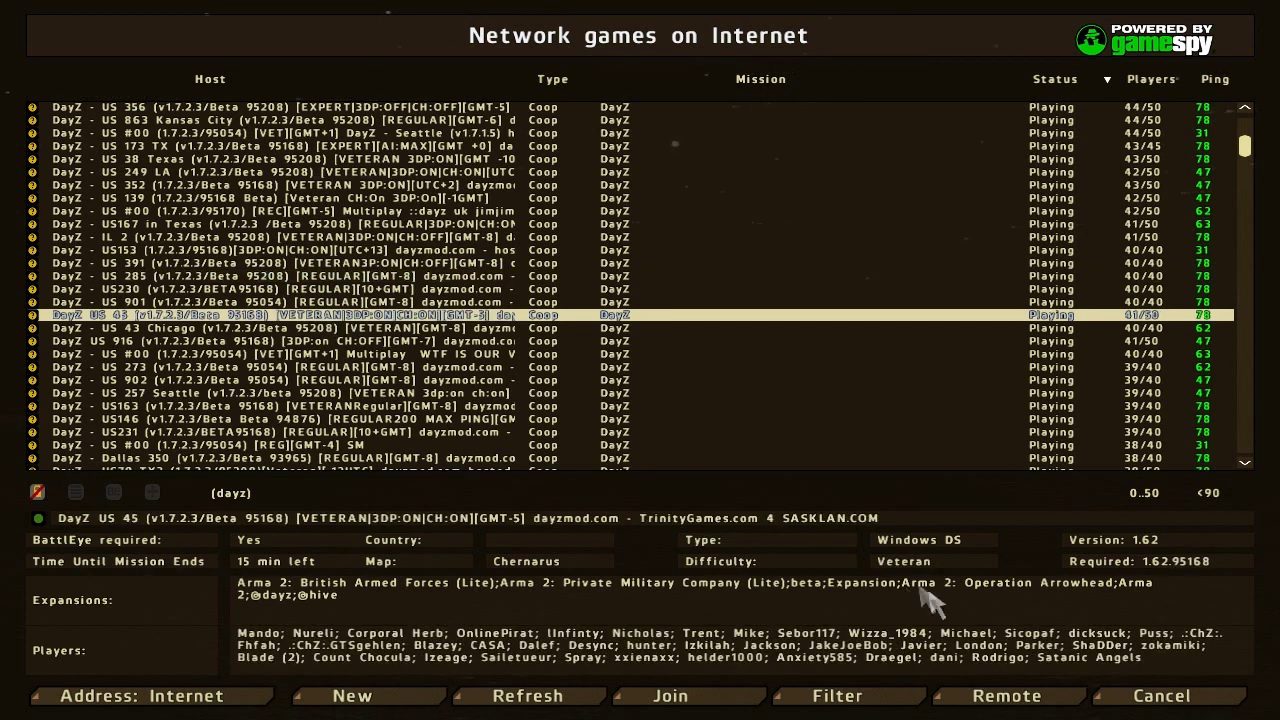
{"action": "left_click", "coordinate": [376, 302]}
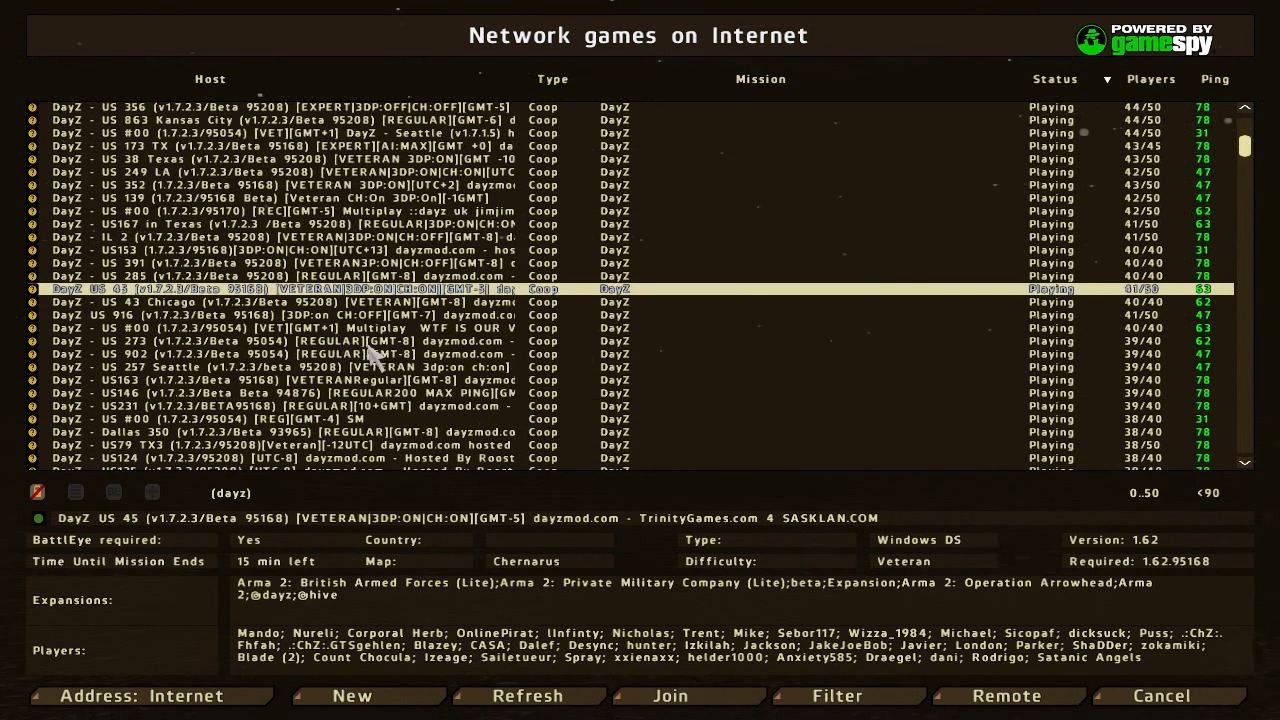
{"action": "left_click", "coordinate": [413, 341]}
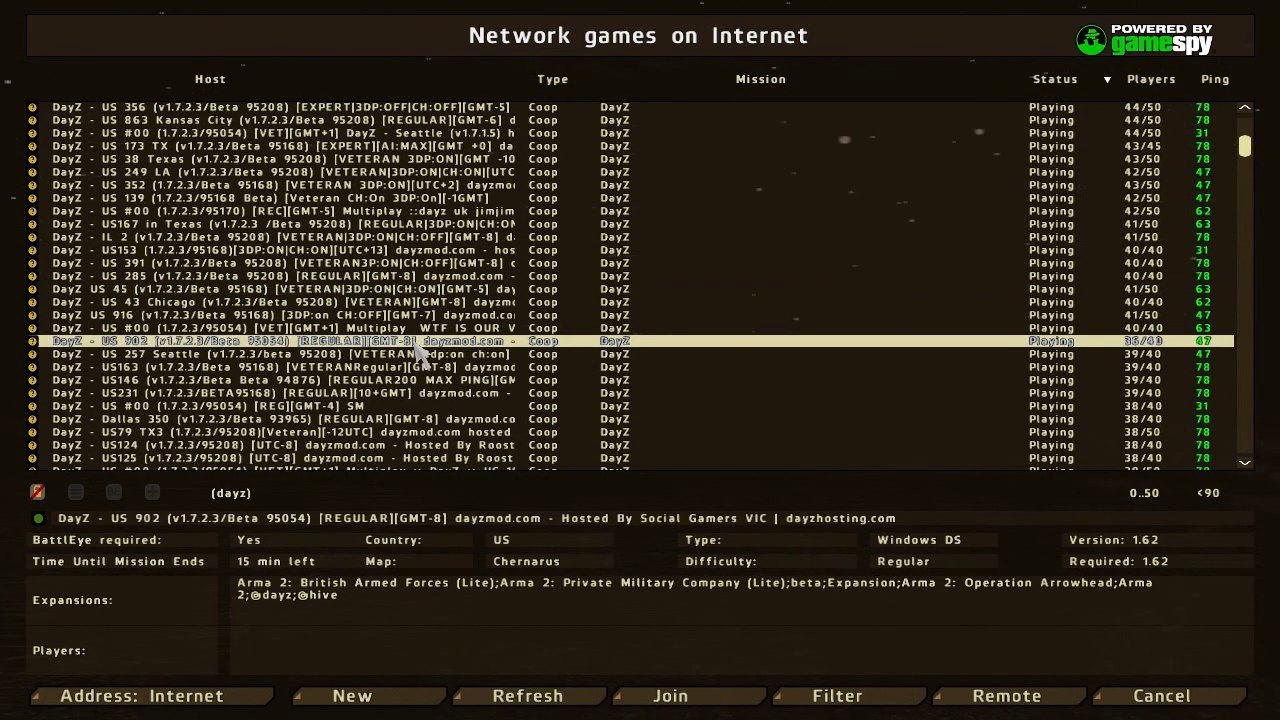
{"action": "left_click", "coordinate": [386, 252]}
{"action": "left_click", "coordinate": [388, 315]}
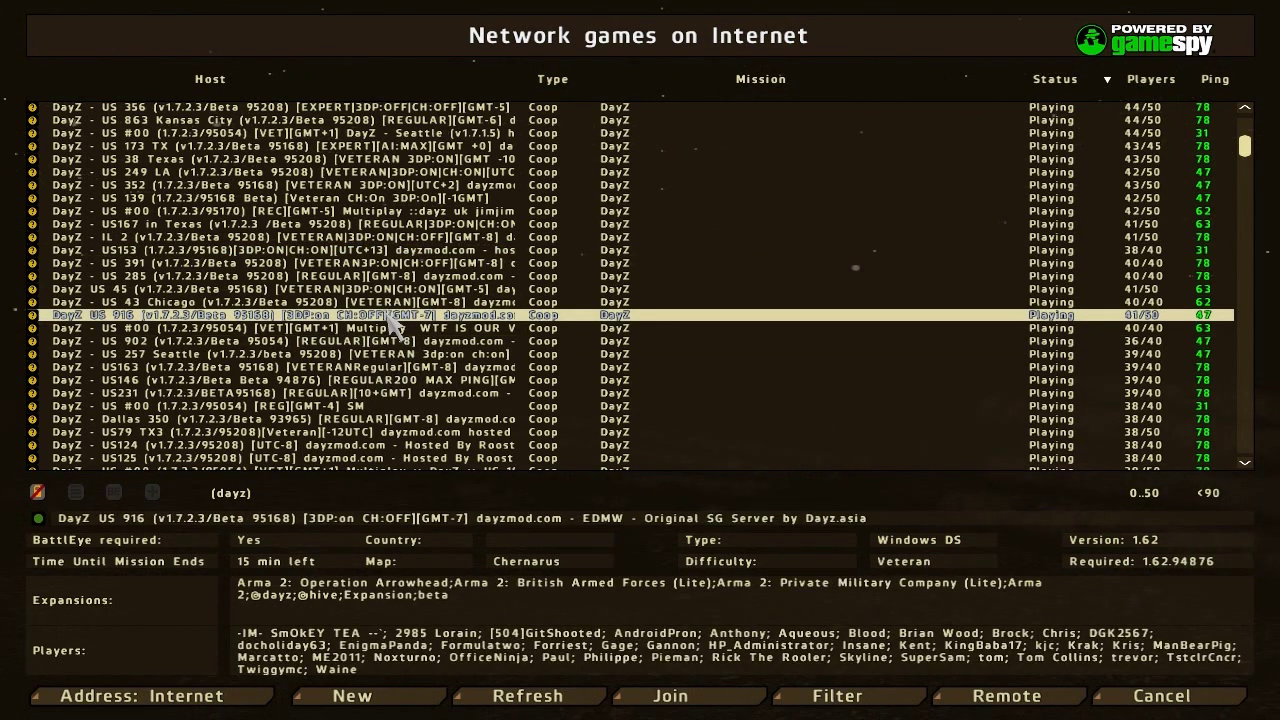
Compare the time zones and difficulty of further servers, including US167 in Texas, US 45, US 902 and the GMT-4 US #00 server.
{"action": "left_click", "coordinate": [310, 211]}
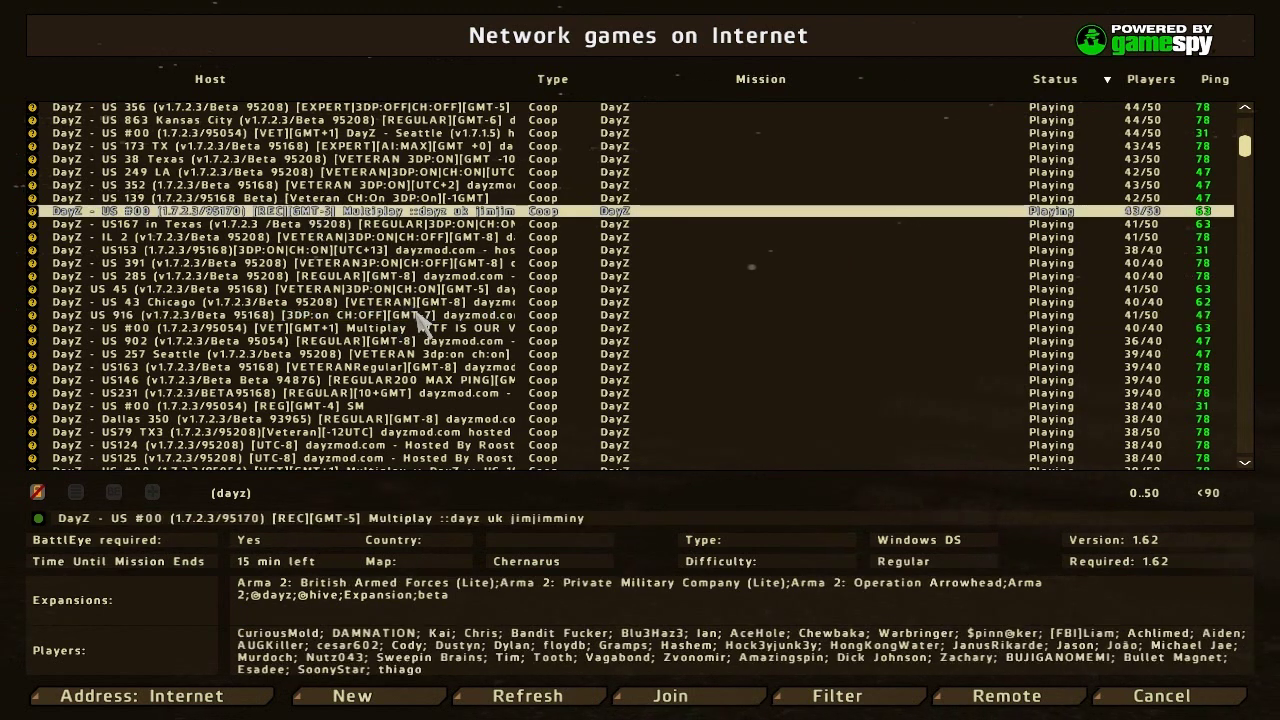
{"action": "left_click", "coordinate": [406, 225]}
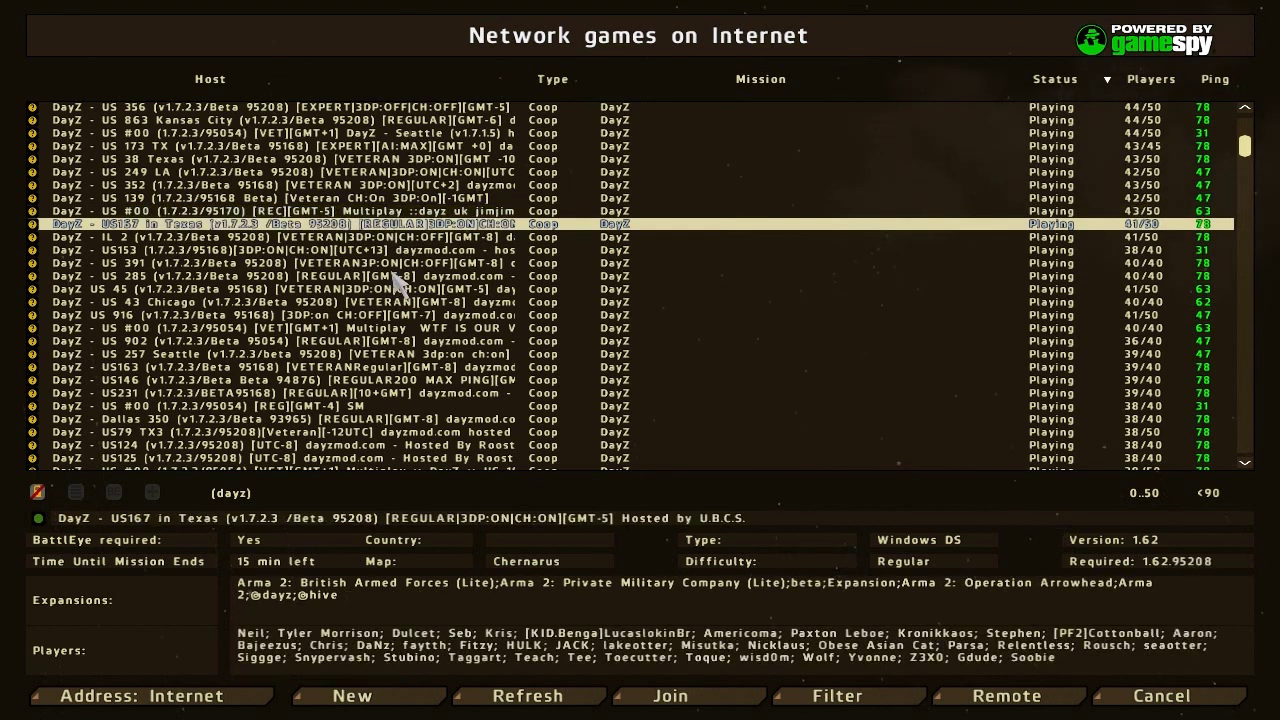
{"action": "left_click", "coordinate": [400, 285]}
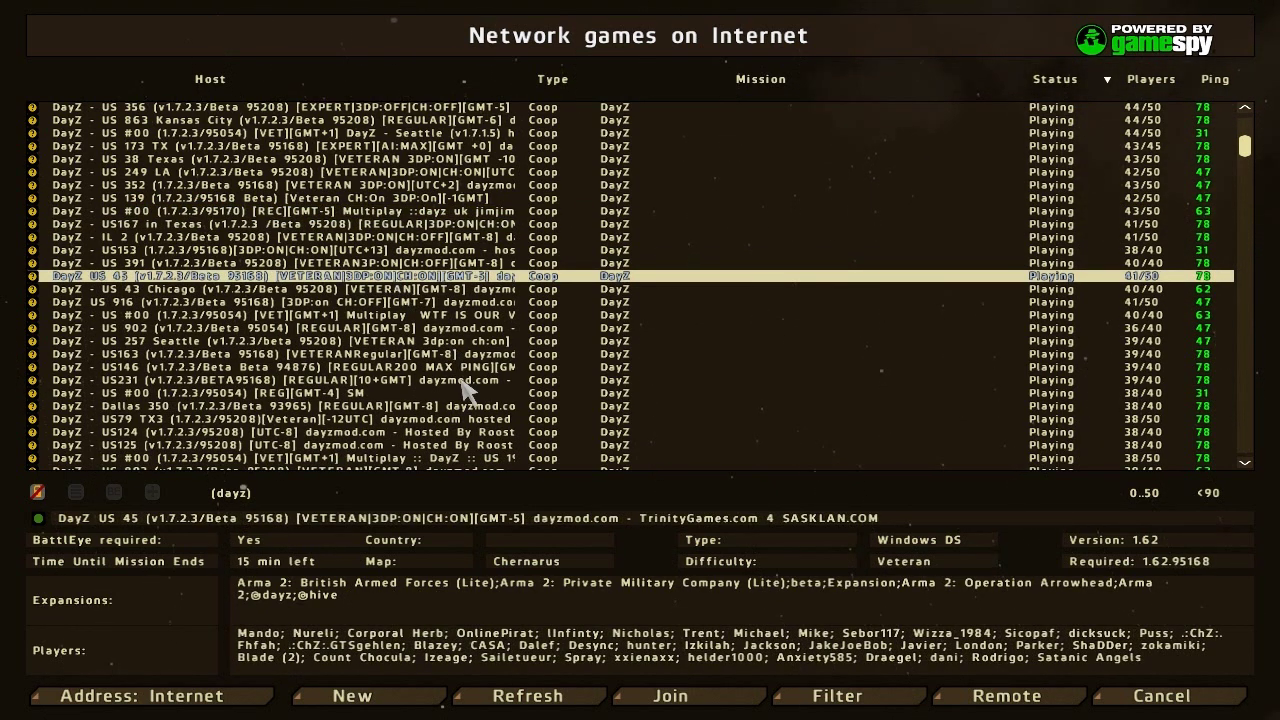
{"action": "left_click", "coordinate": [405, 329]}
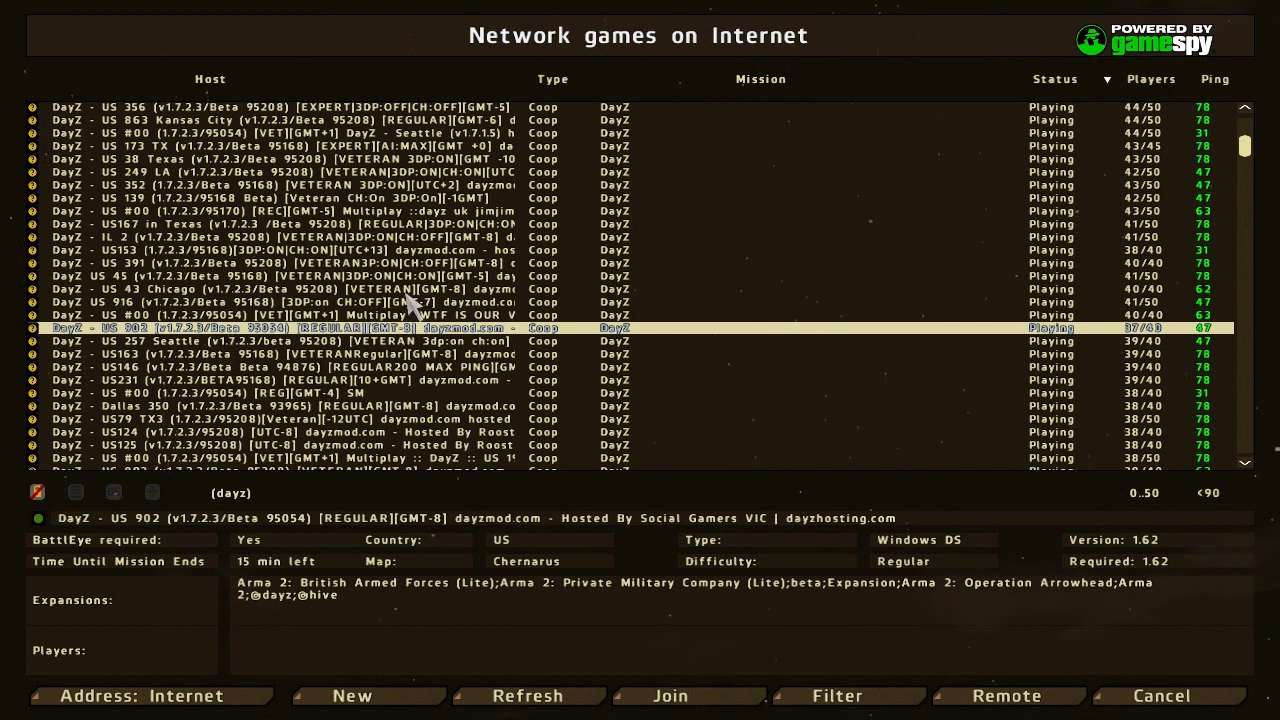
{"action": "left_click", "coordinate": [410, 301]}
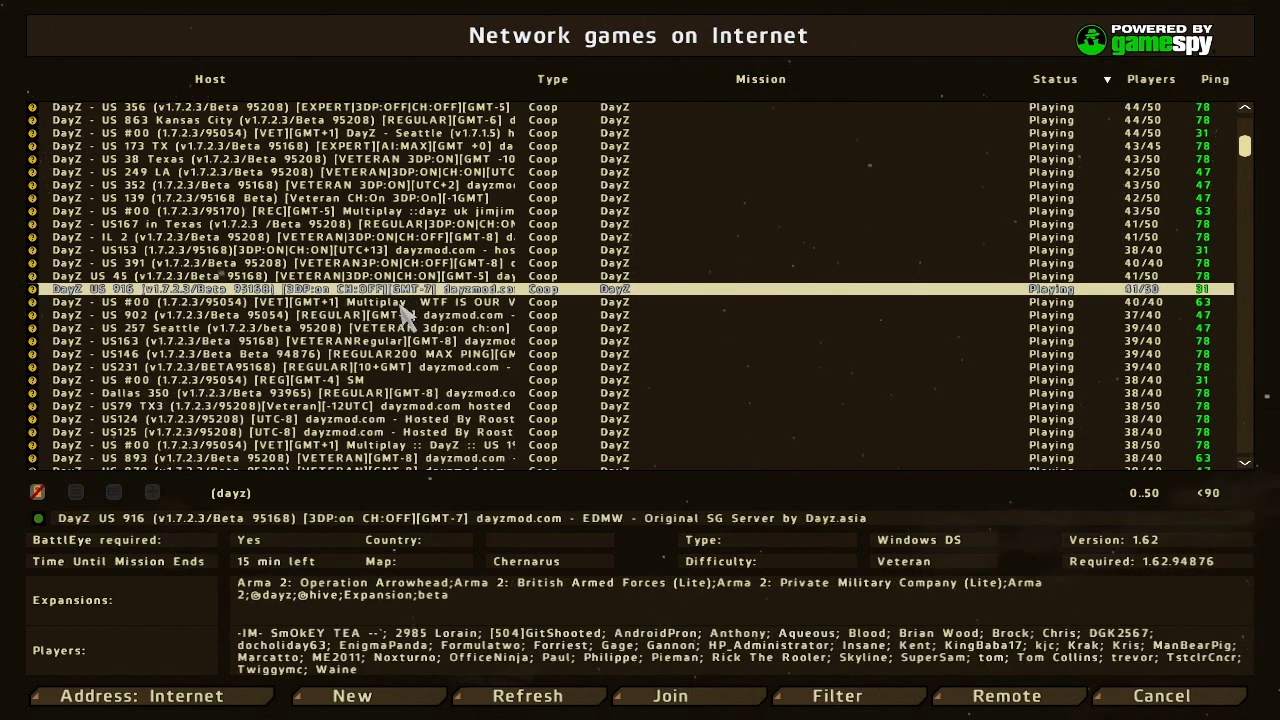
{"action": "left_click", "coordinate": [403, 304]}
{"action": "left_click", "coordinate": [320, 382]}
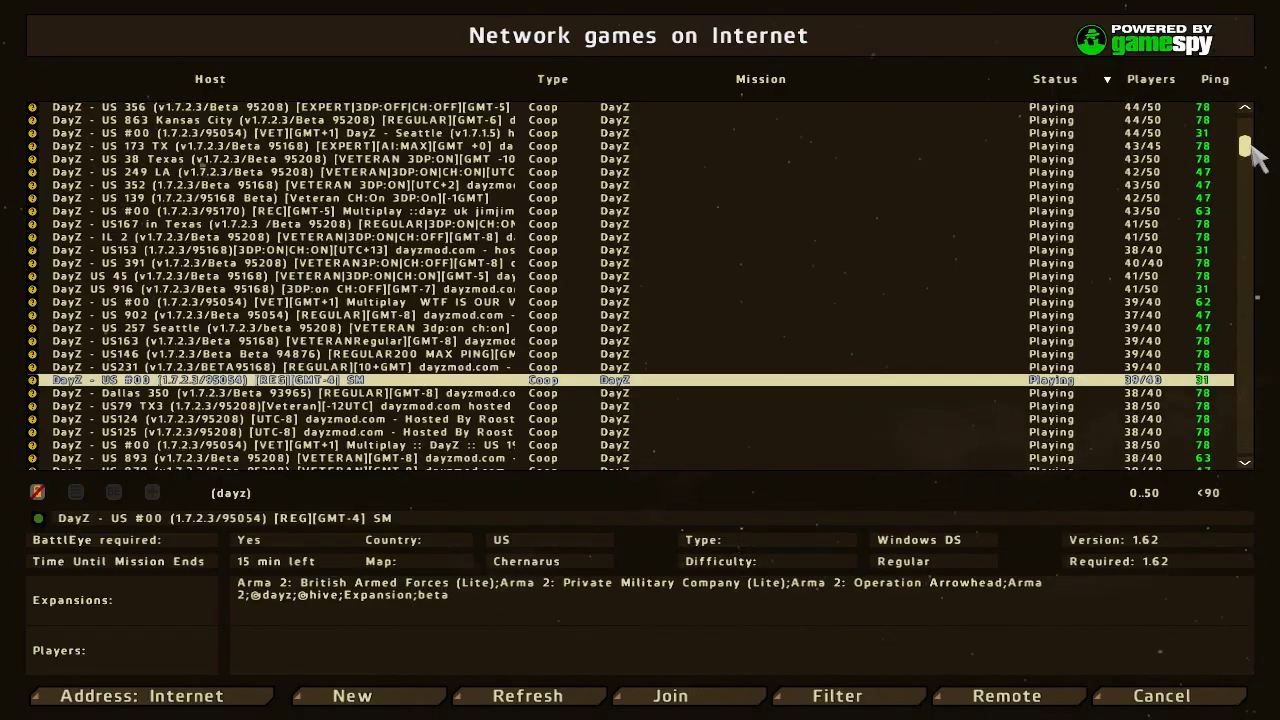
Find the Veteran server US 388 among the less crowded servers and join it.
{"action": "left_click_drag", "start_coordinate": [1252, 155], "coordinate": [1252, 203]}
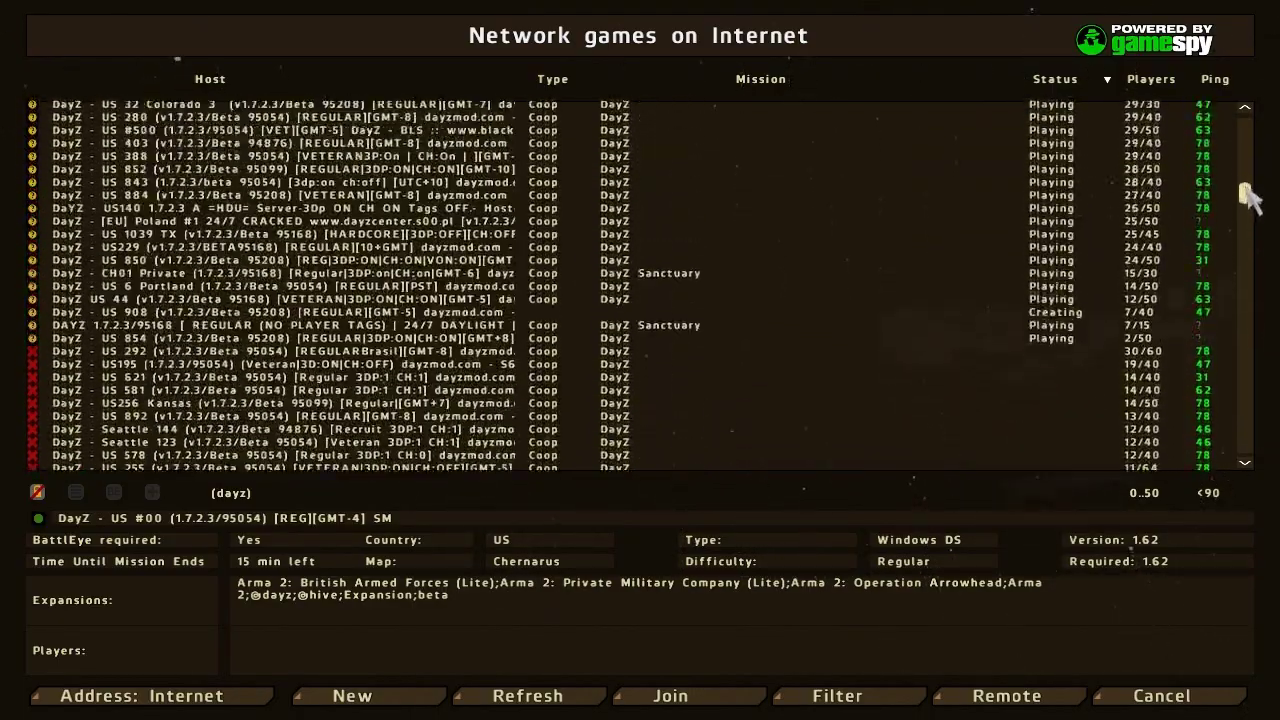
{"action": "left_click_drag", "start_coordinate": [1245, 188], "coordinate": [1246, 179]}
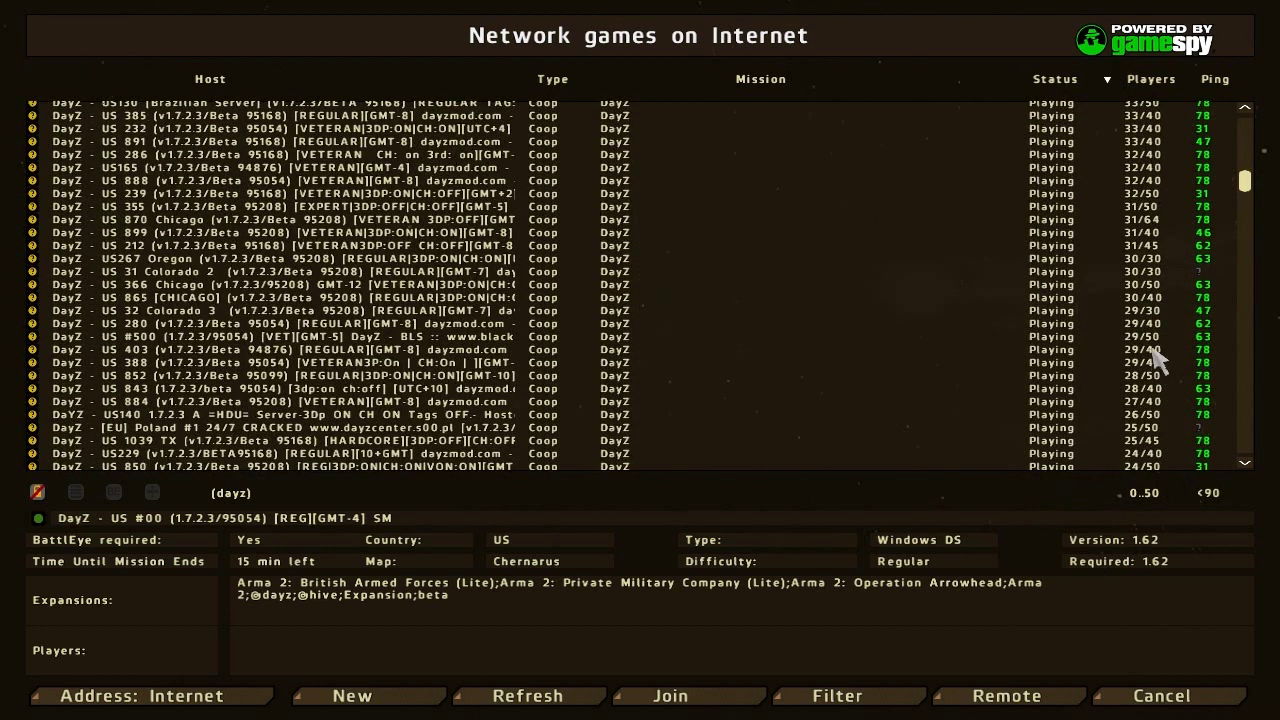
{"action": "left_click", "coordinate": [402, 339]}
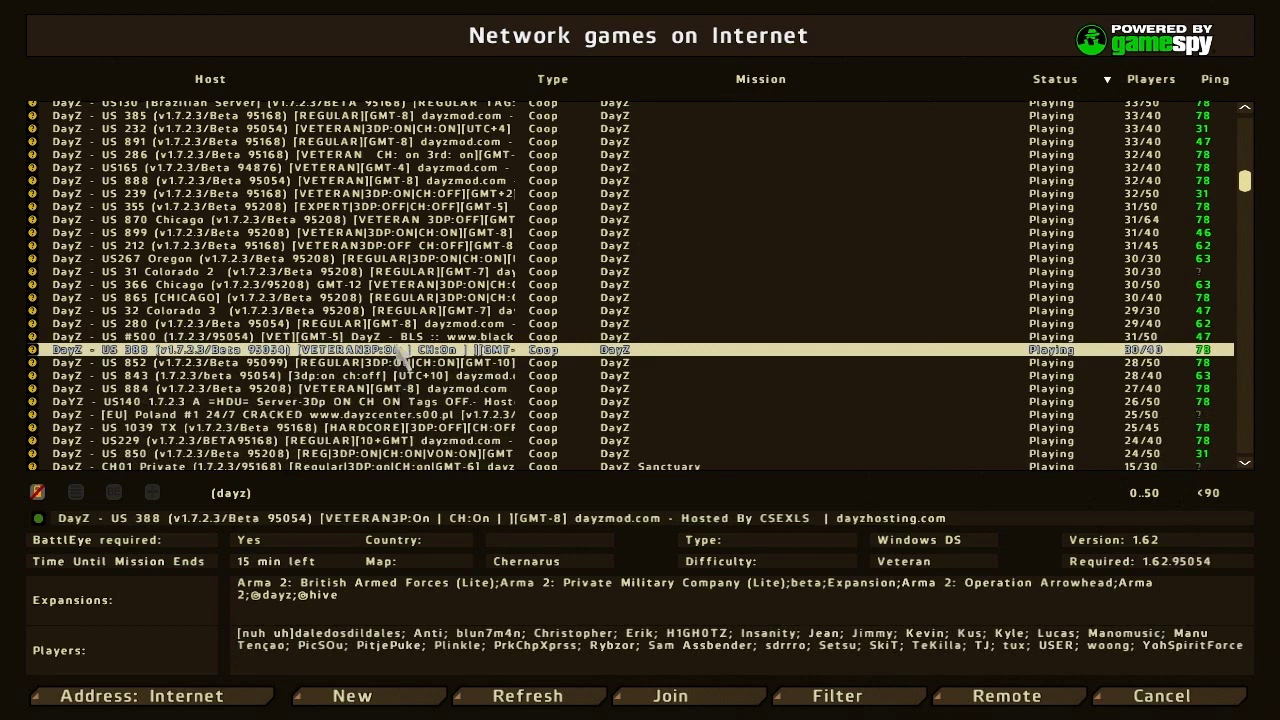
{"action": "left_click", "coordinate": [396, 364]}
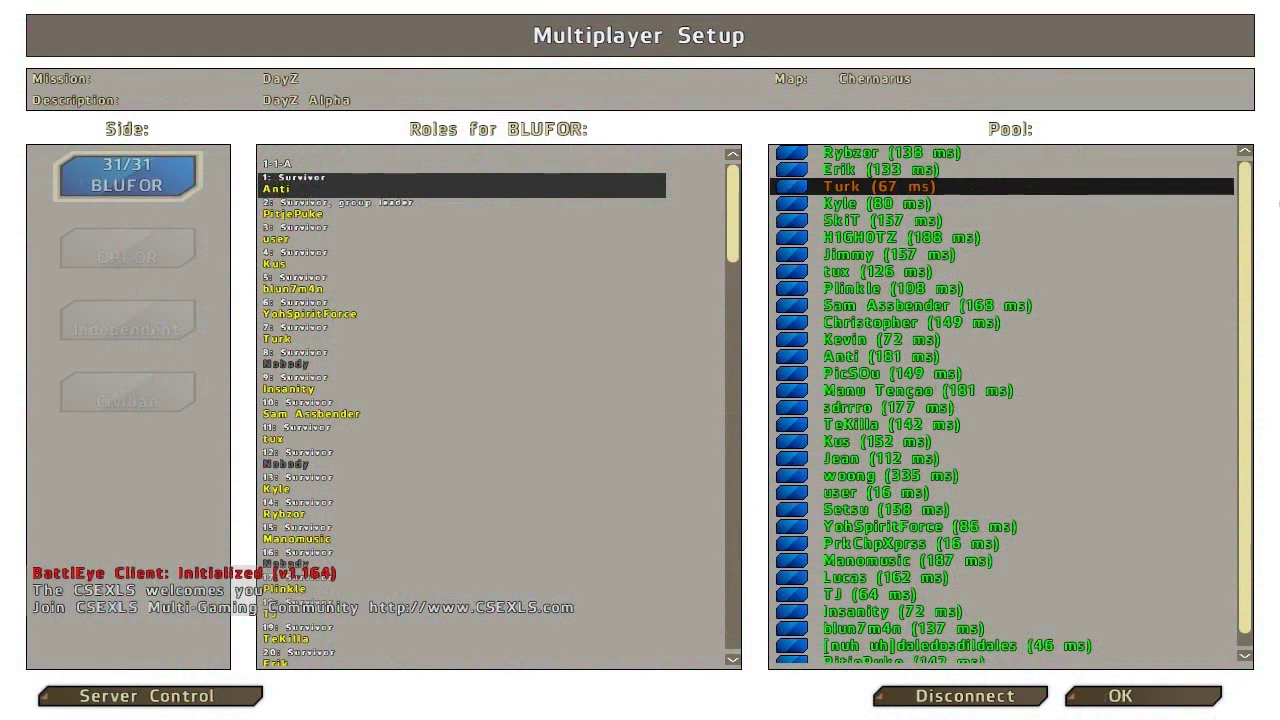
Enter the DayZ mission from the multiplayer lobby and choose the male character.
{"action": "scroll", "coordinate": [1250, 286], "scroll_direction": "down", "scroll_amount": 1}
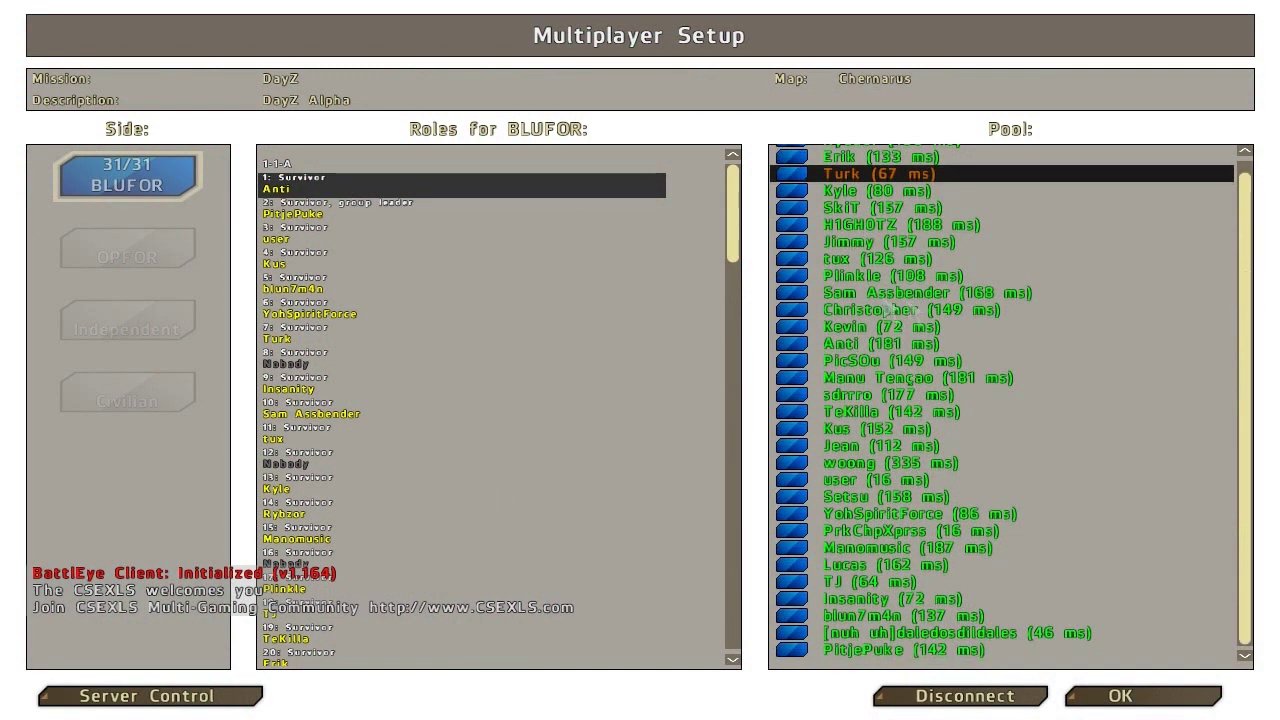
{"action": "left_click", "coordinate": [1134, 704]}
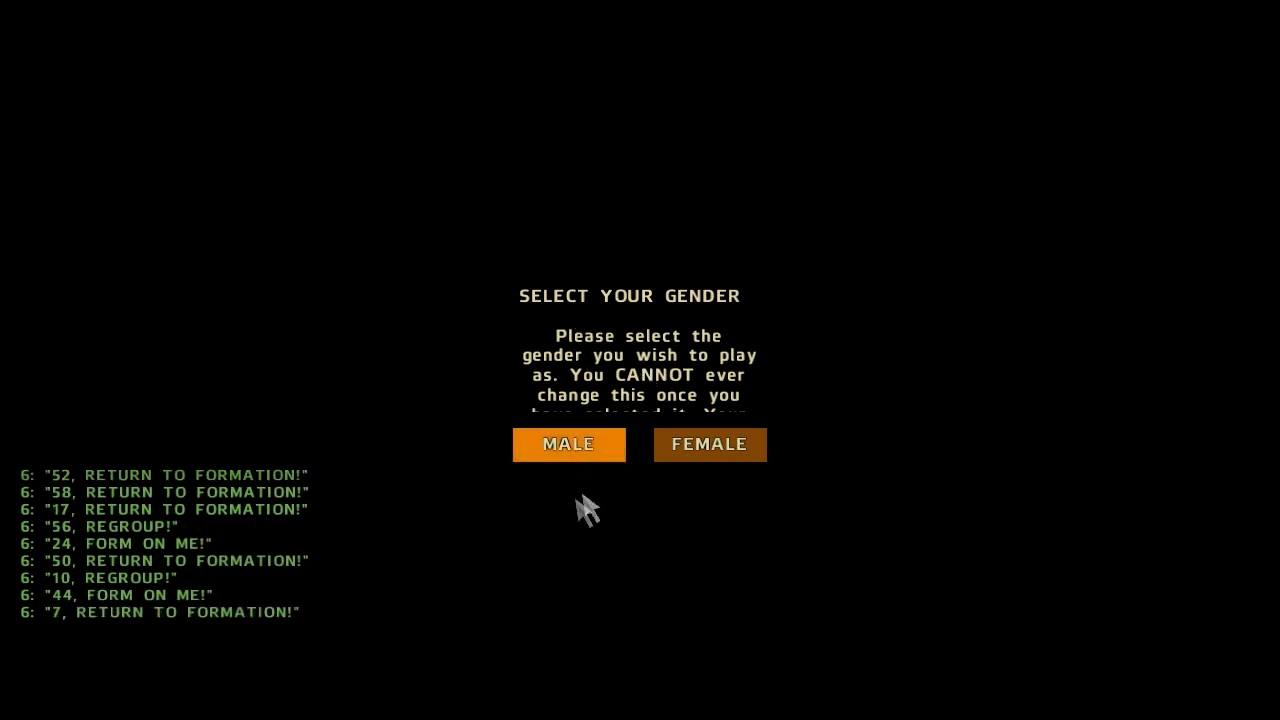
{"action": "left_click", "coordinate": [575, 451]}
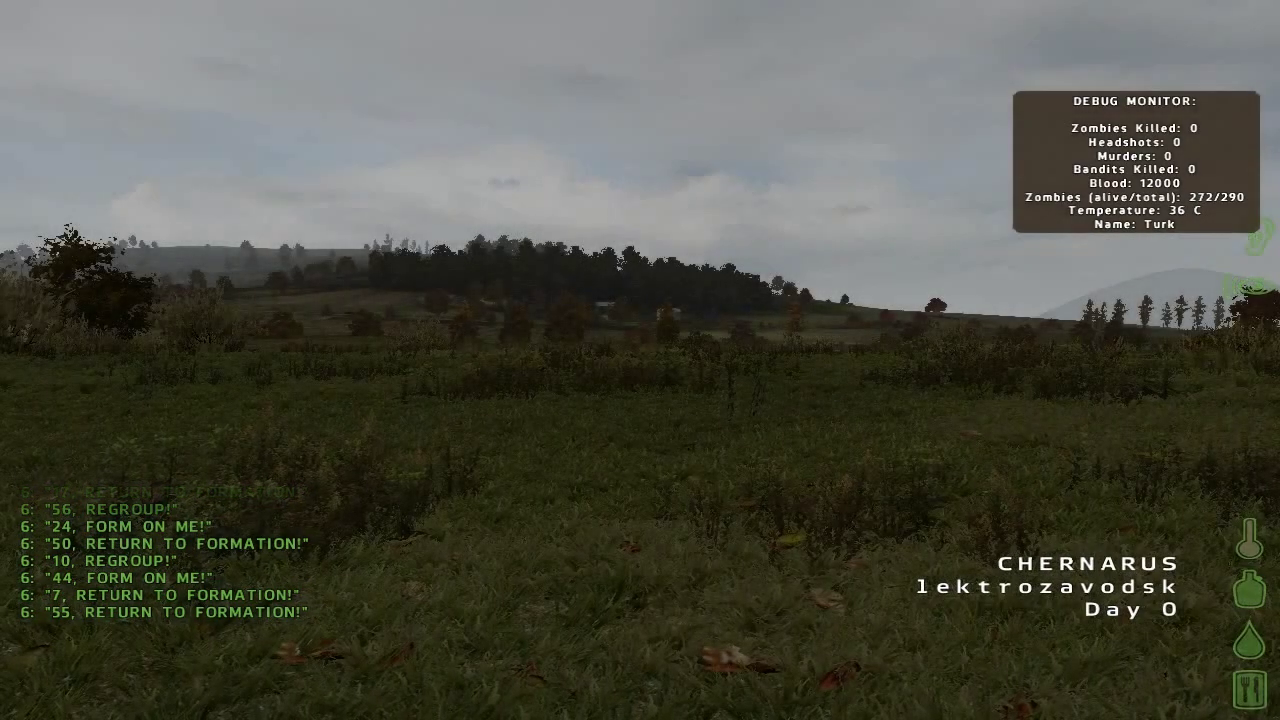
Switch the character to third-person view and crawl forward prone through the grass.
{"action": "key", "text": "KP_Enter"}
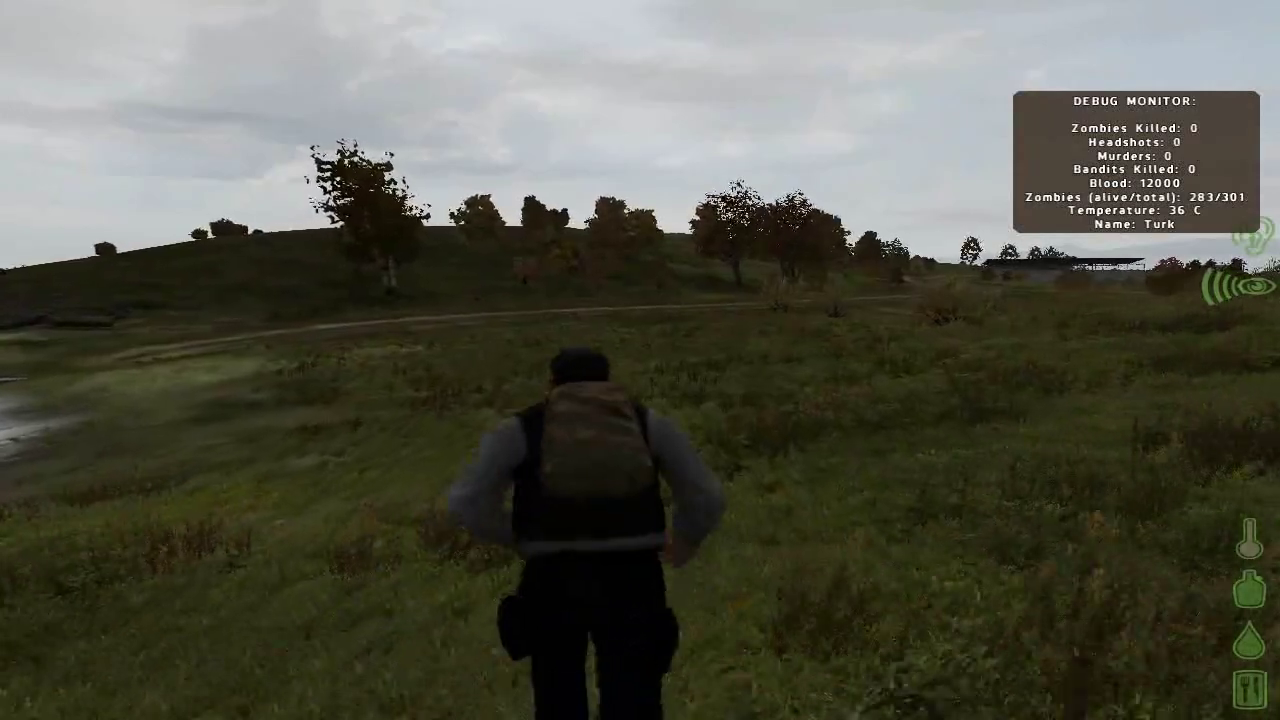
{"action": "key", "text": "z"}
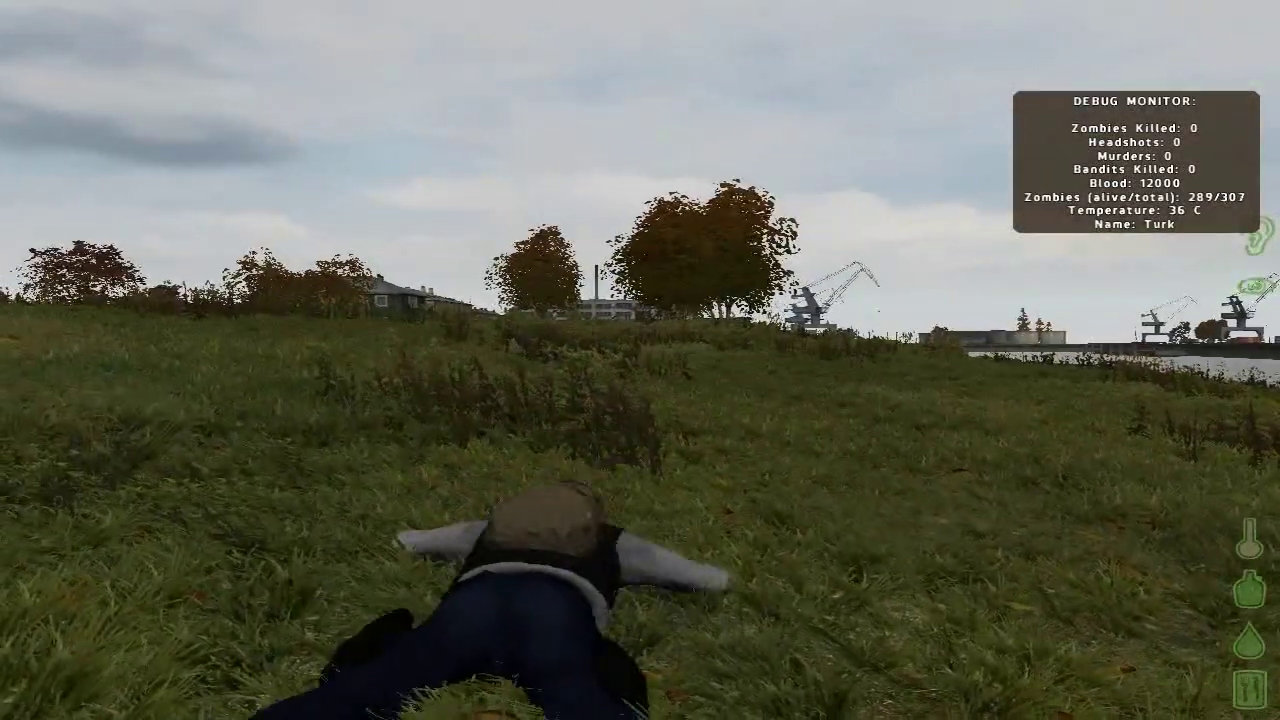
{"action": "key", "text": "w"}
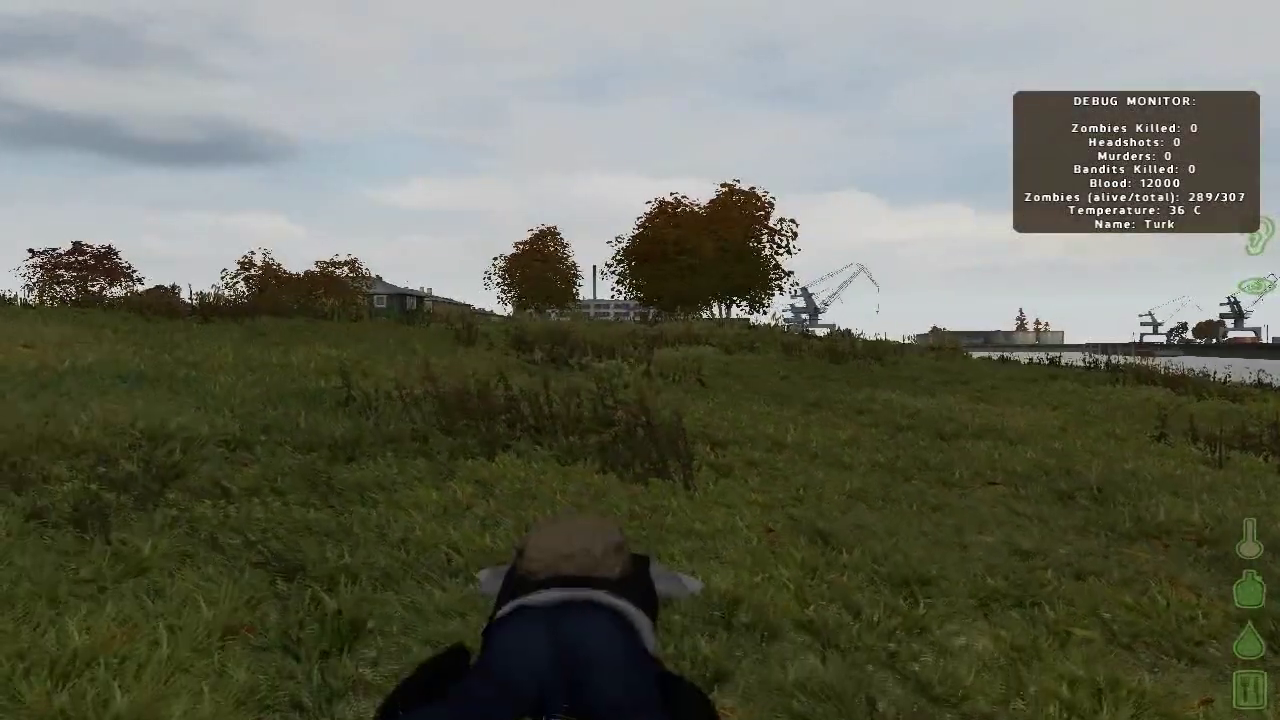
Stand the character up from prone and run across the grass along the shoreline towards the harbour cranes.
{"action": "key", "text": "z"}
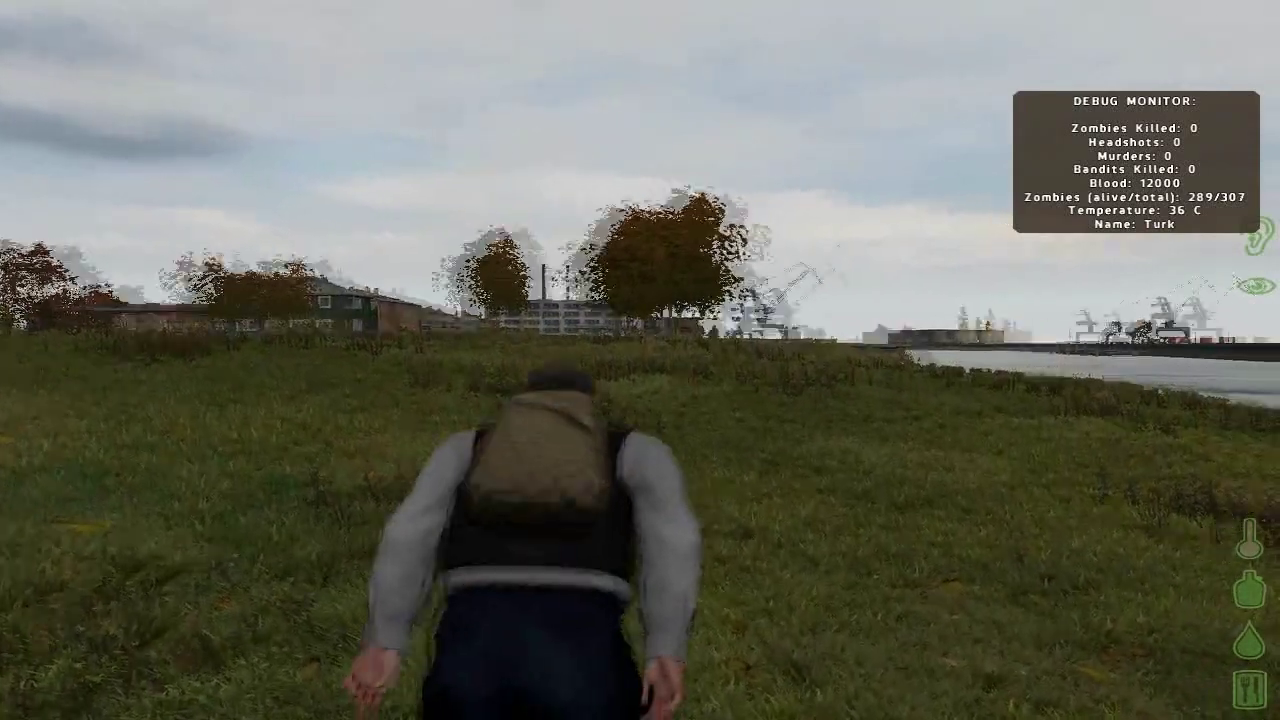
{"action": "key", "text": "w"}
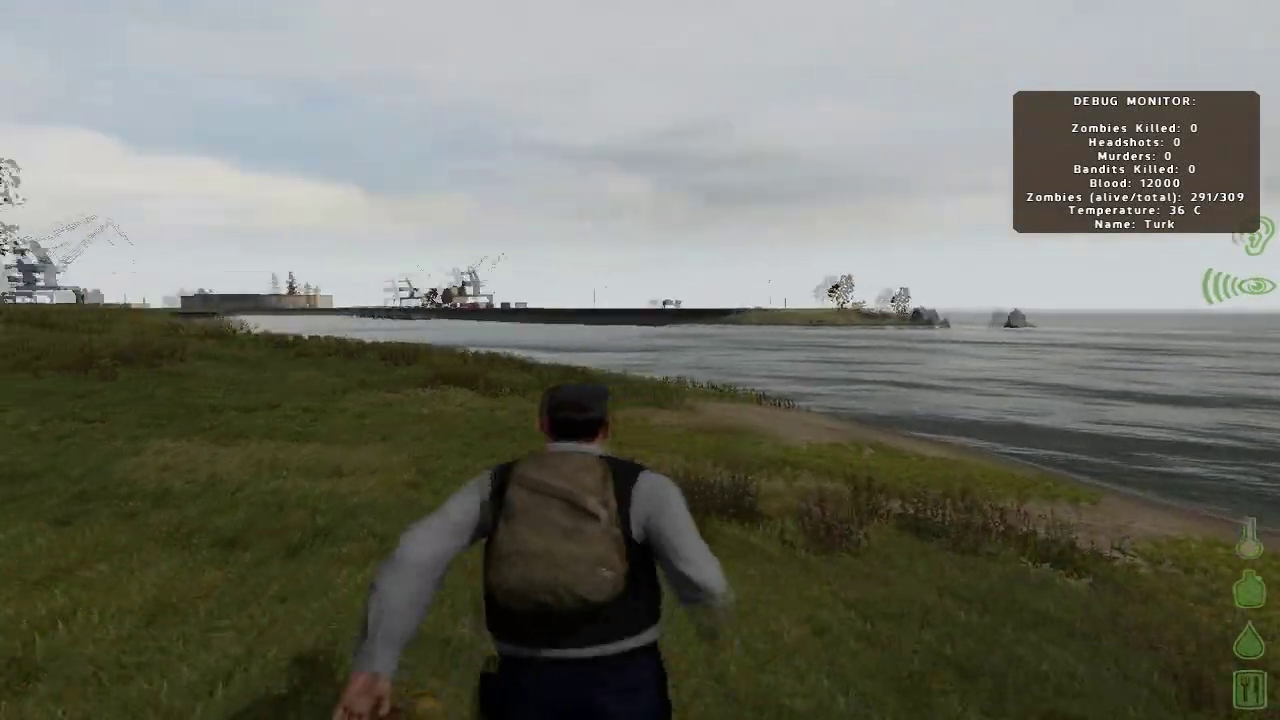
{"action": "key", "text": "w"}
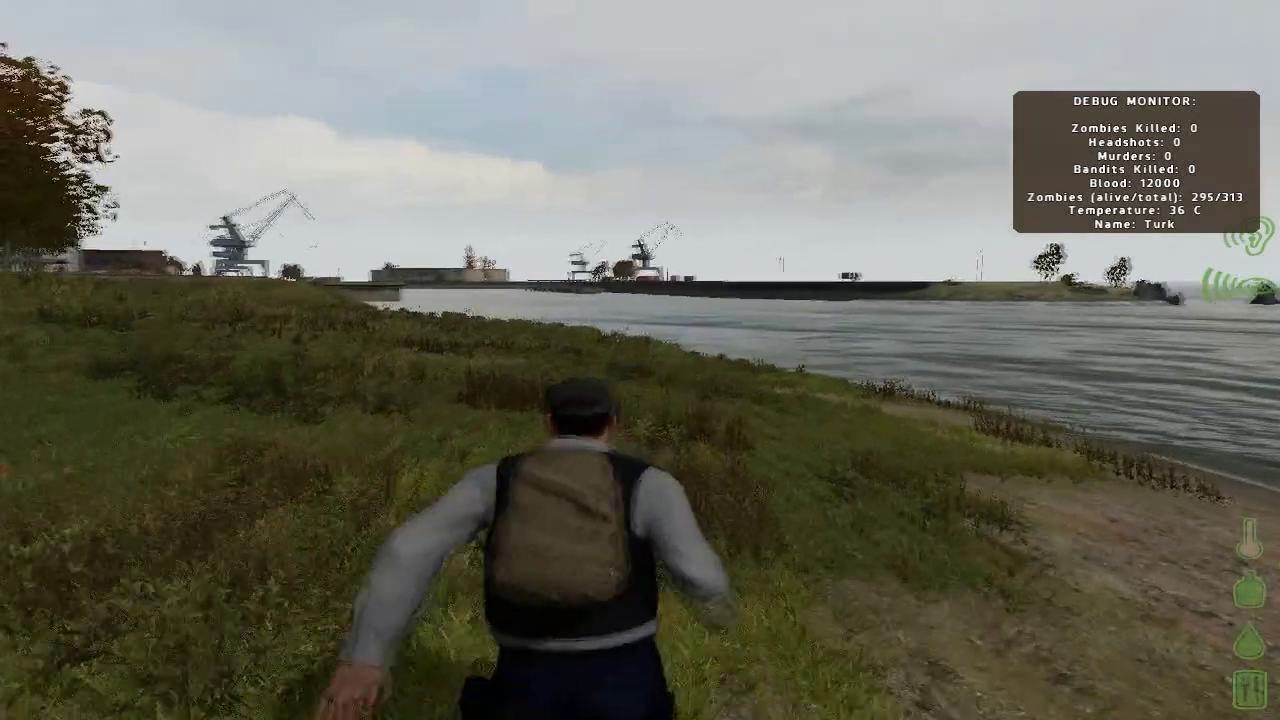
{"action": "key", "text": "w"}
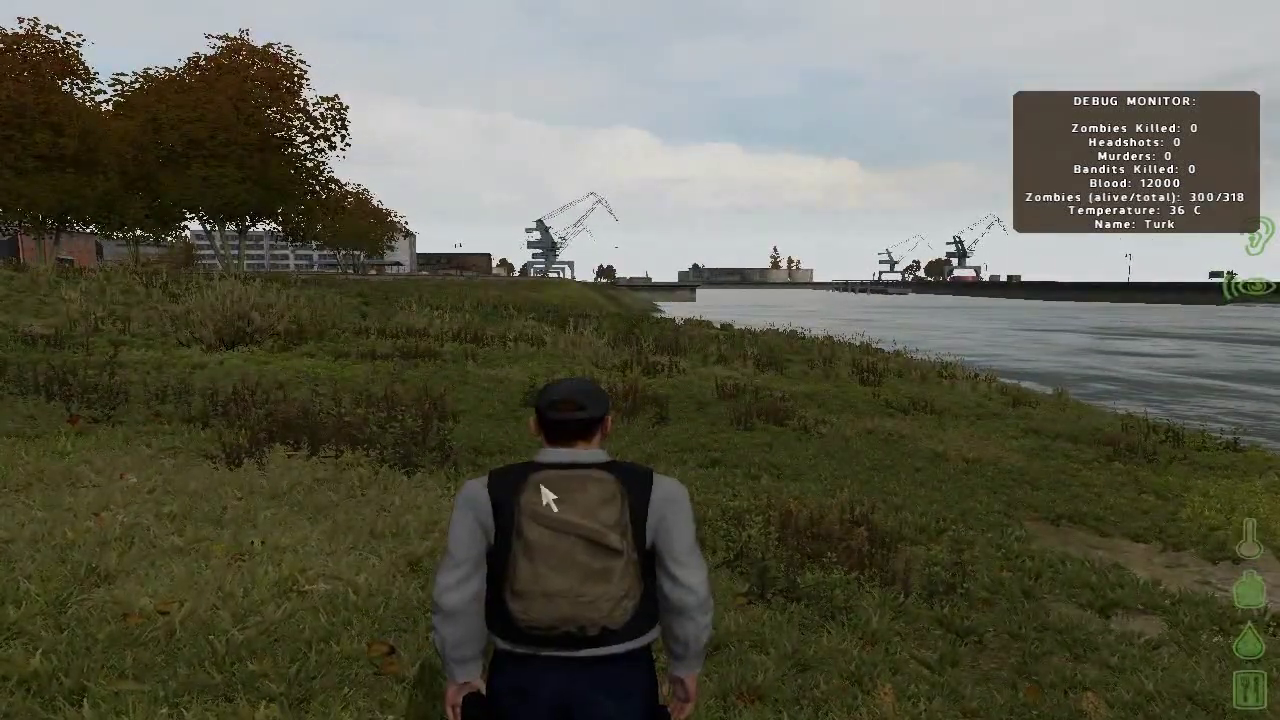
{"action": "key", "text": "Escape"}
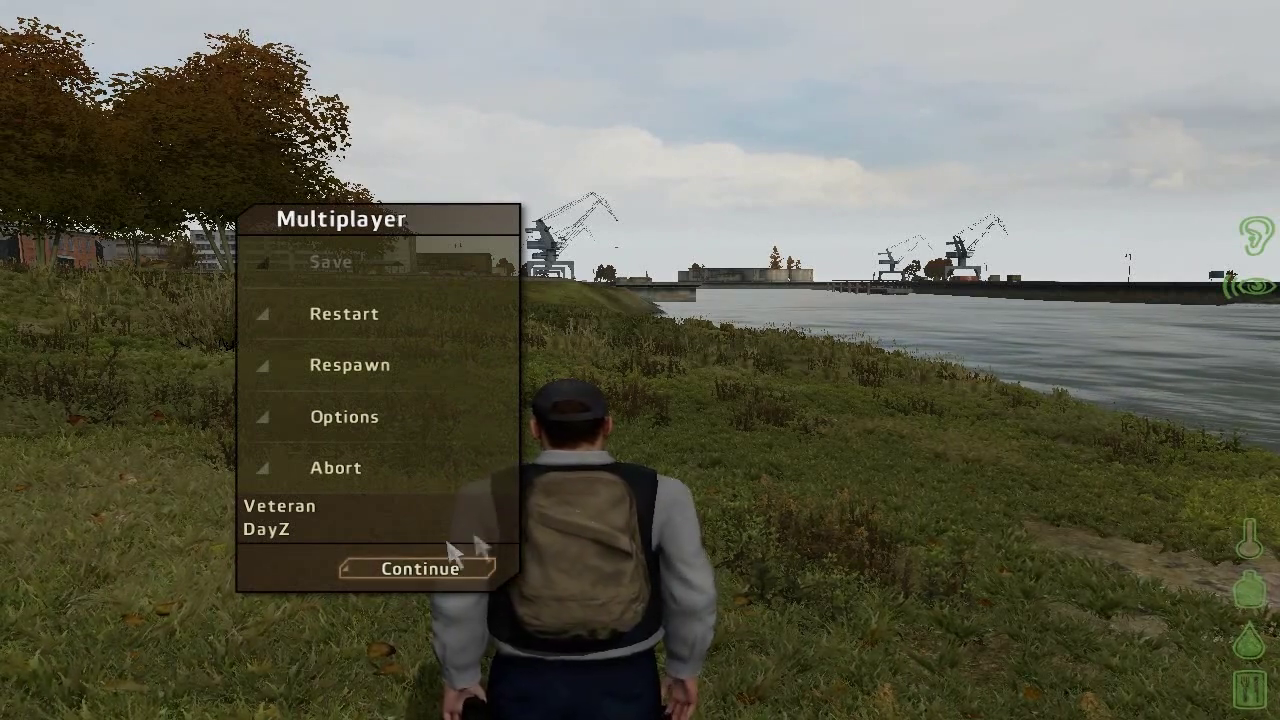
{"action": "key", "text": "Escape"}
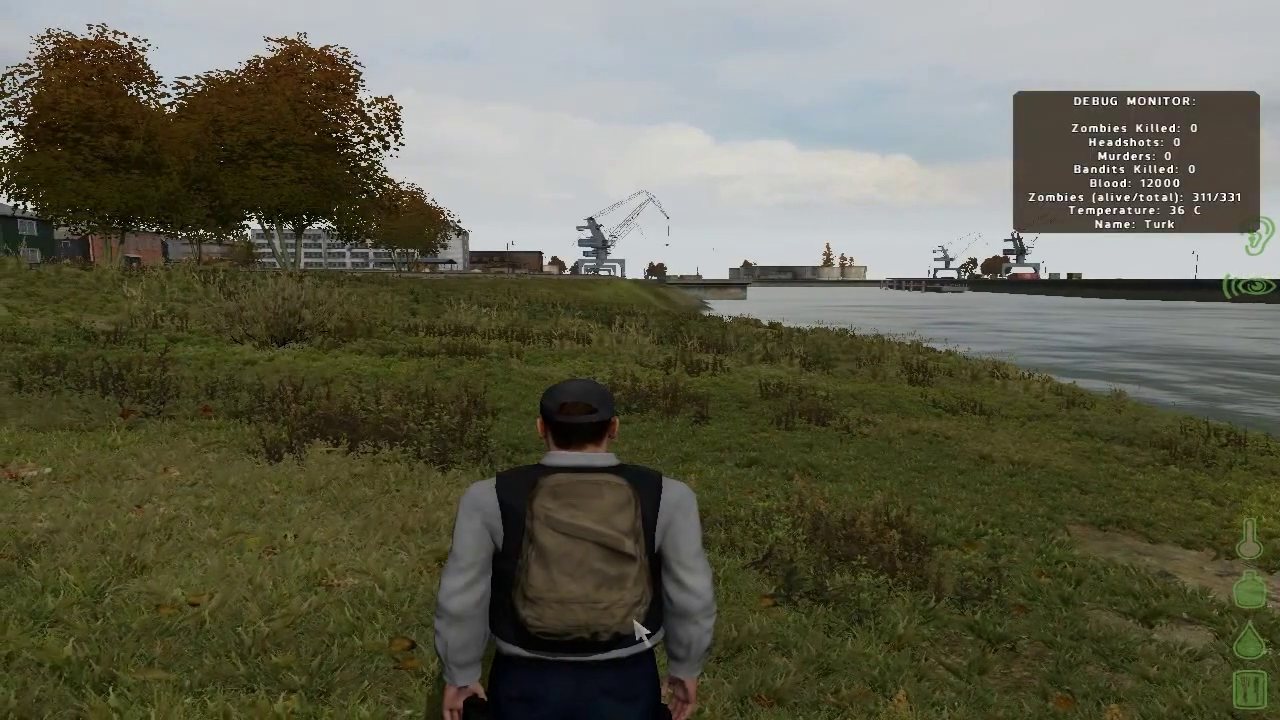
{"action": "key", "text": "Escape"}
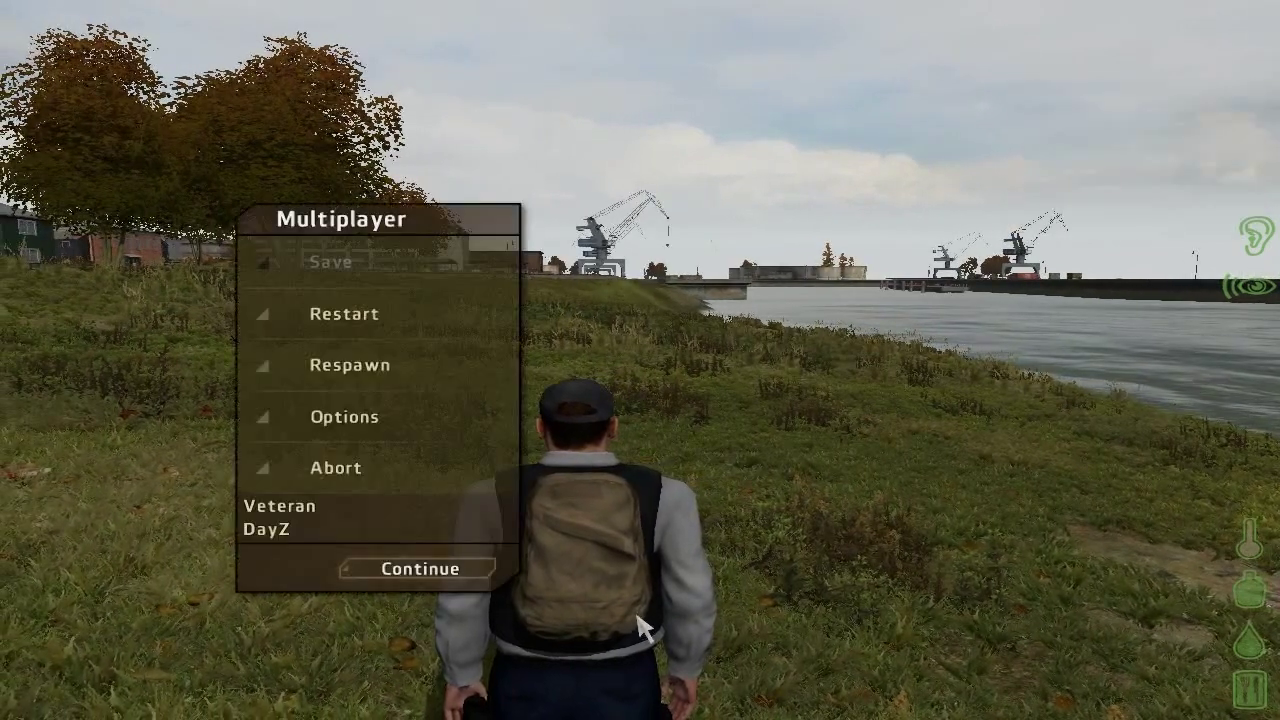
{"action": "left_click", "coordinate": [393, 477]}
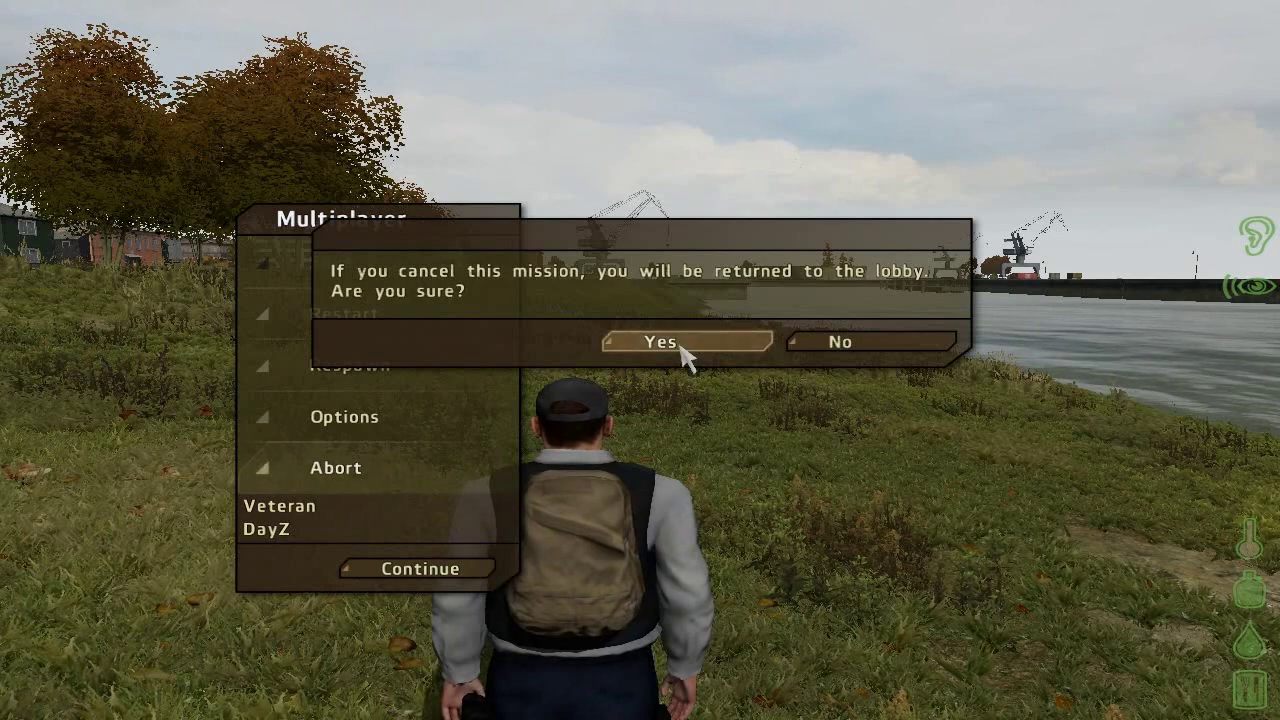
{"action": "key", "text": "Escape"}
{"action": "key", "text": "Escape"}
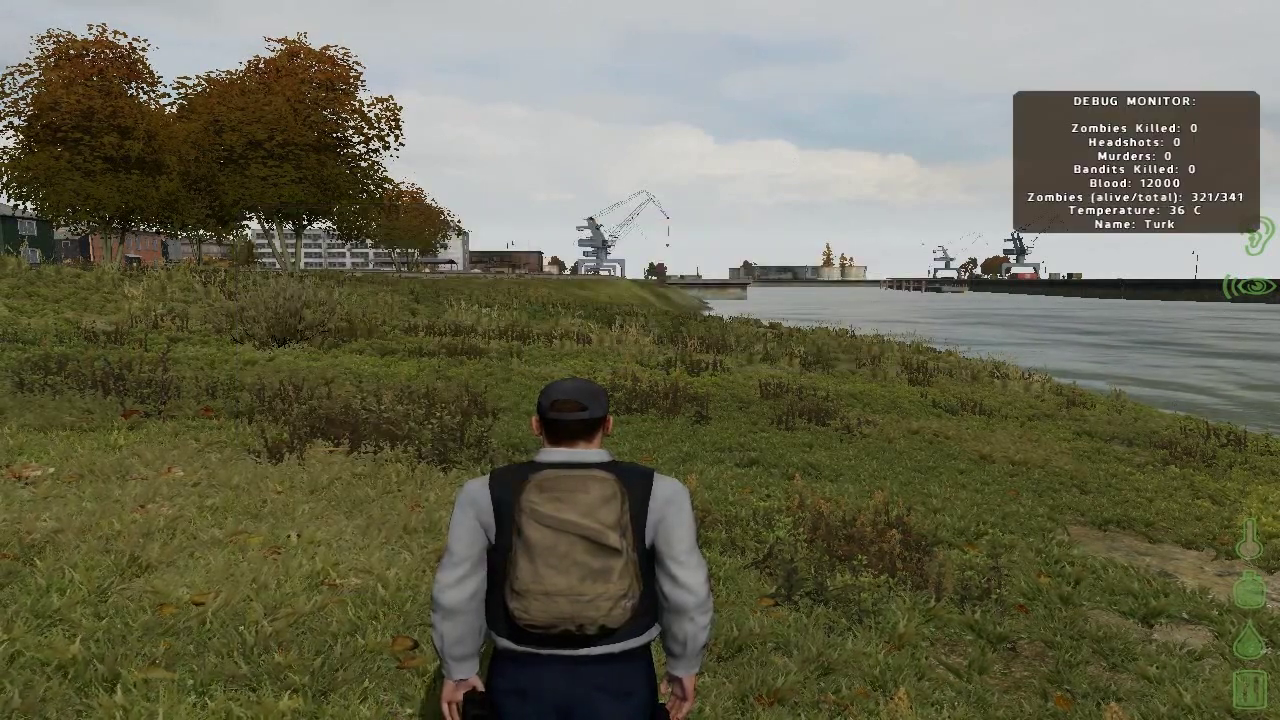
Respawn the character, and abort the DayZ mission from the death screen, confirming the return to the lobby.
{"action": "key", "text": "Escape"}
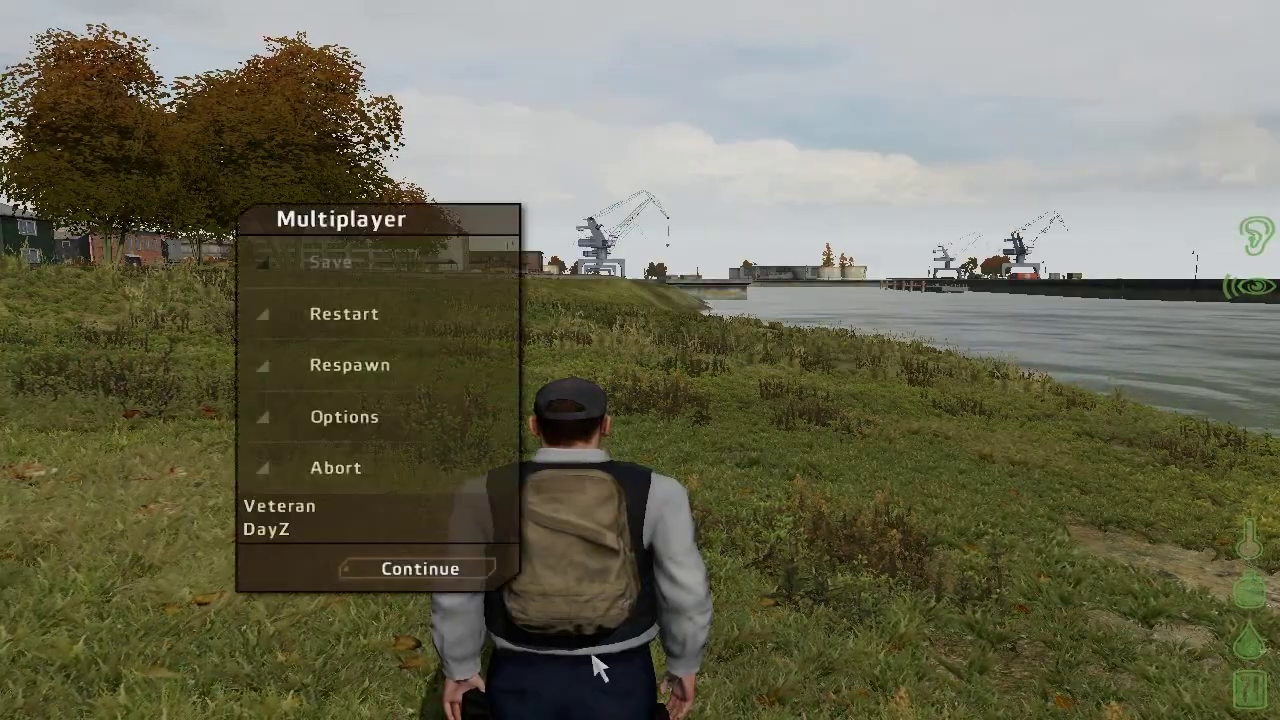
{"action": "left_click", "coordinate": [348, 366]}
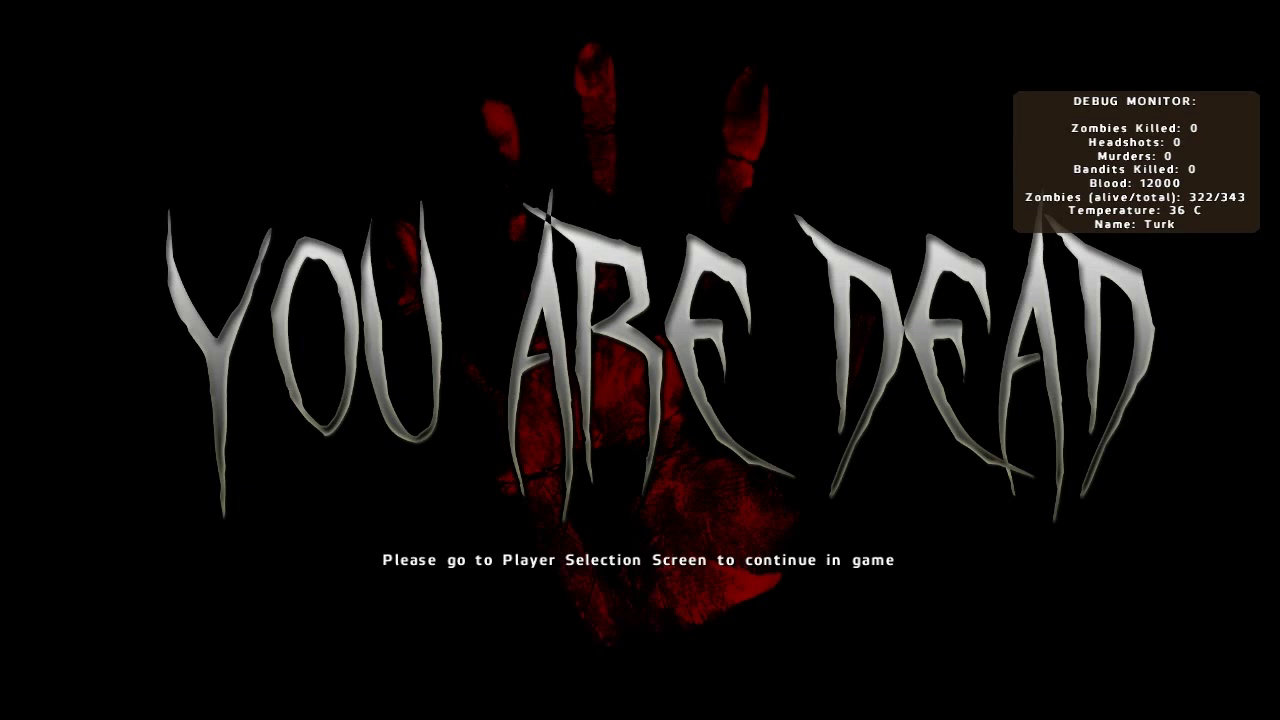
{"action": "key", "text": "Escape"}
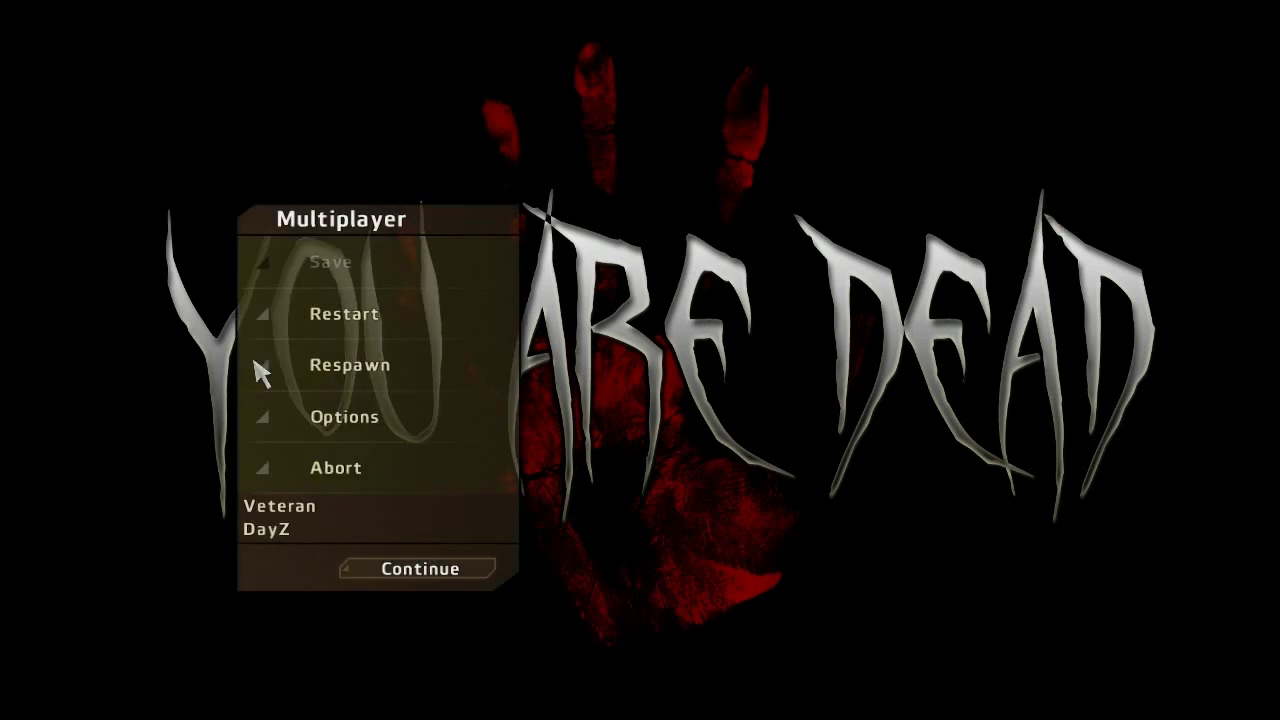
{"action": "left_click", "coordinate": [440, 478]}
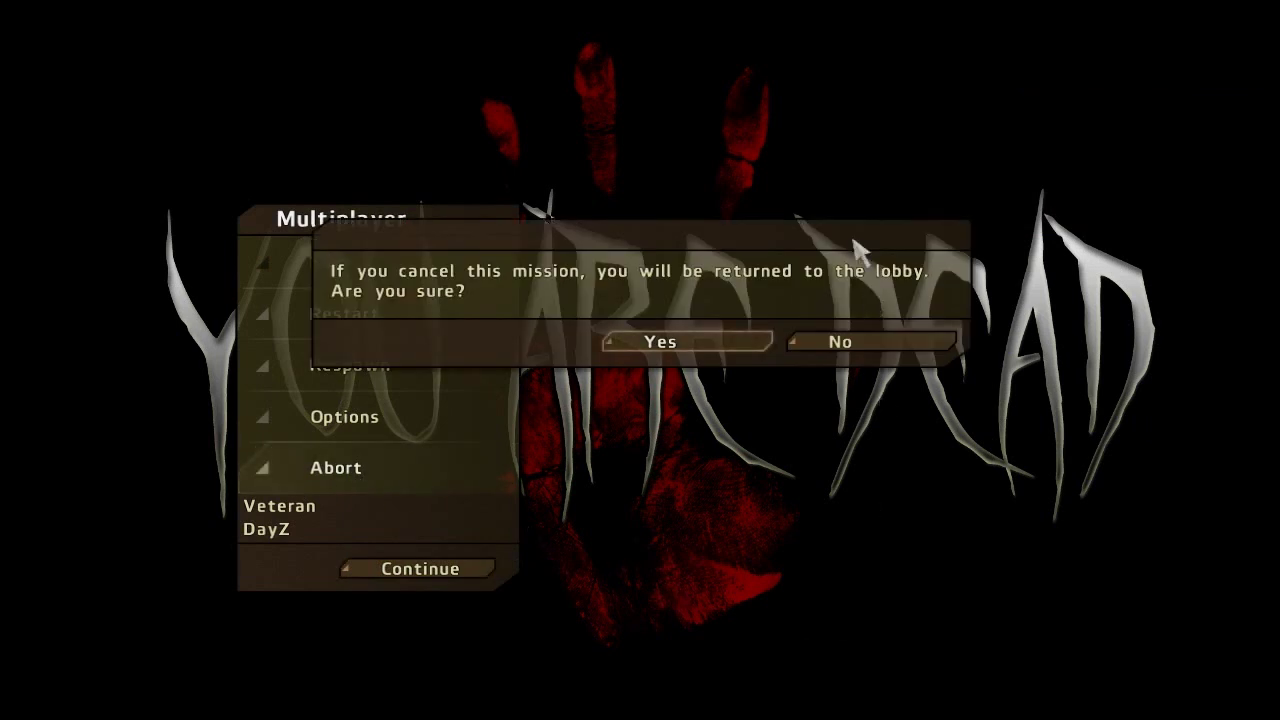
{"action": "left_click", "coordinate": [690, 343]}
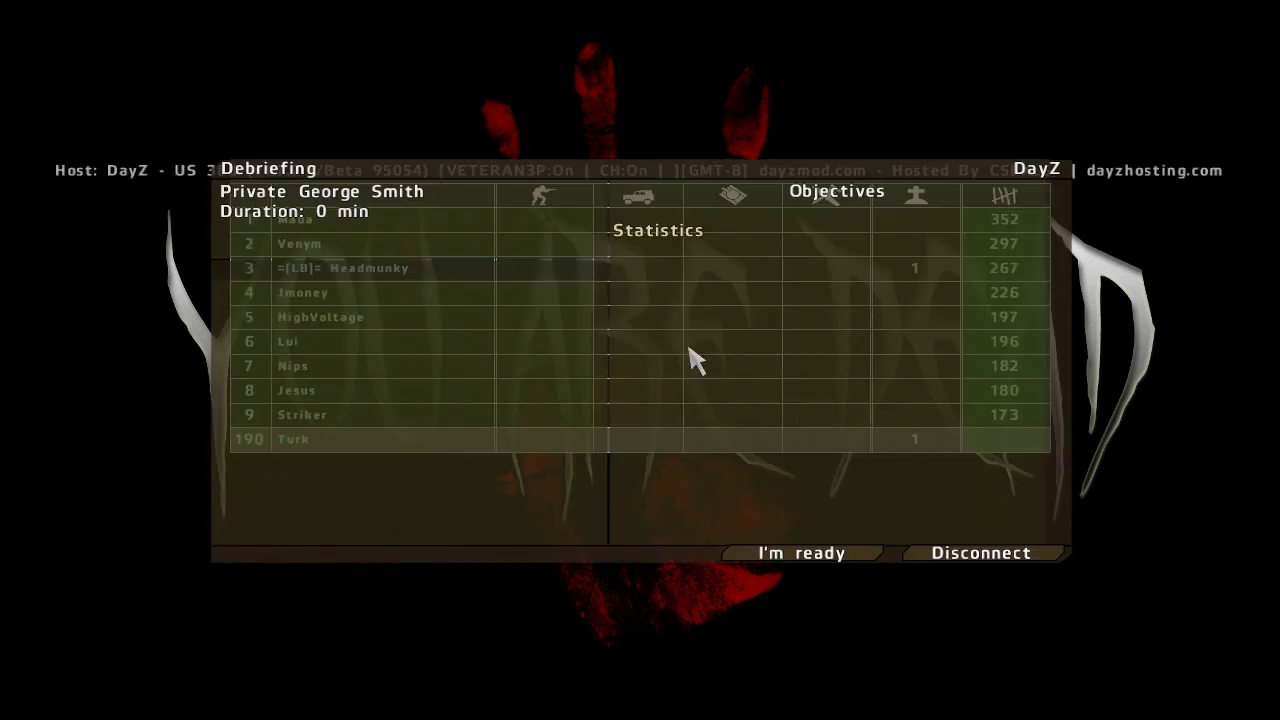
Leave the debriefing and disconnect from the multiplayer server, and close the DayZ launcher on the desktop.
{"action": "left_click", "coordinate": [976, 558]}
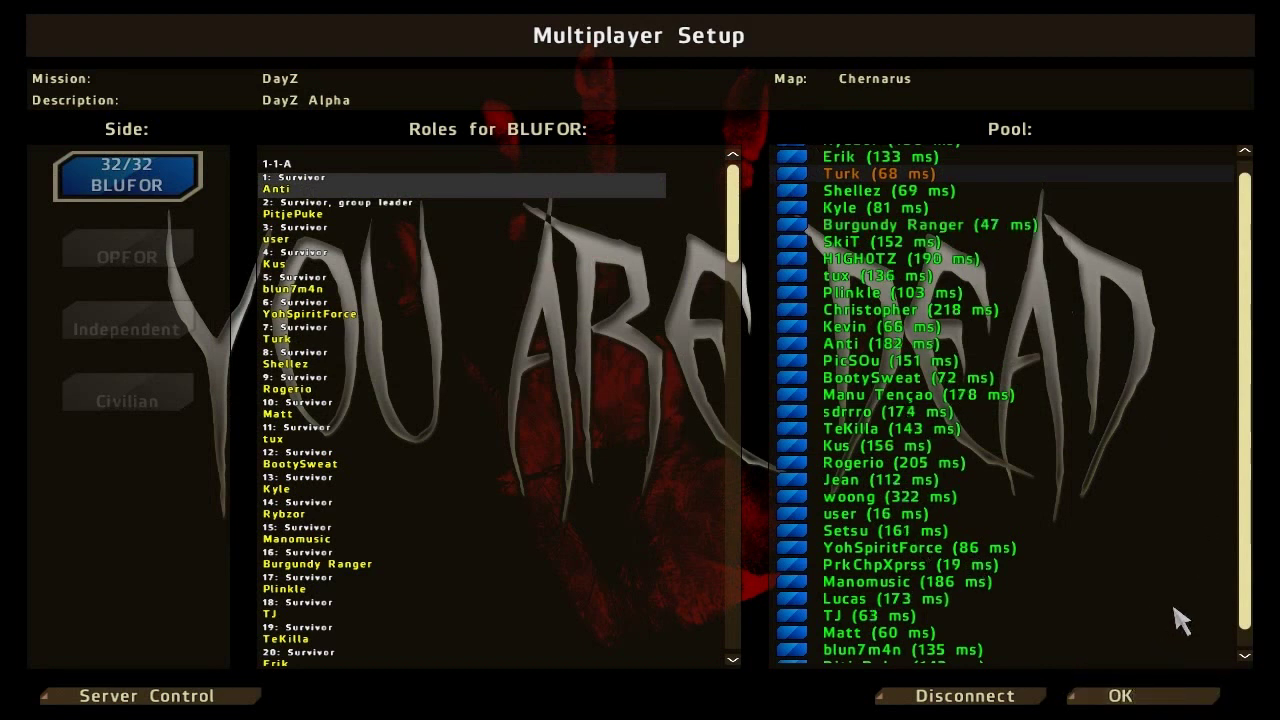
{"action": "left_click", "coordinate": [975, 703]}
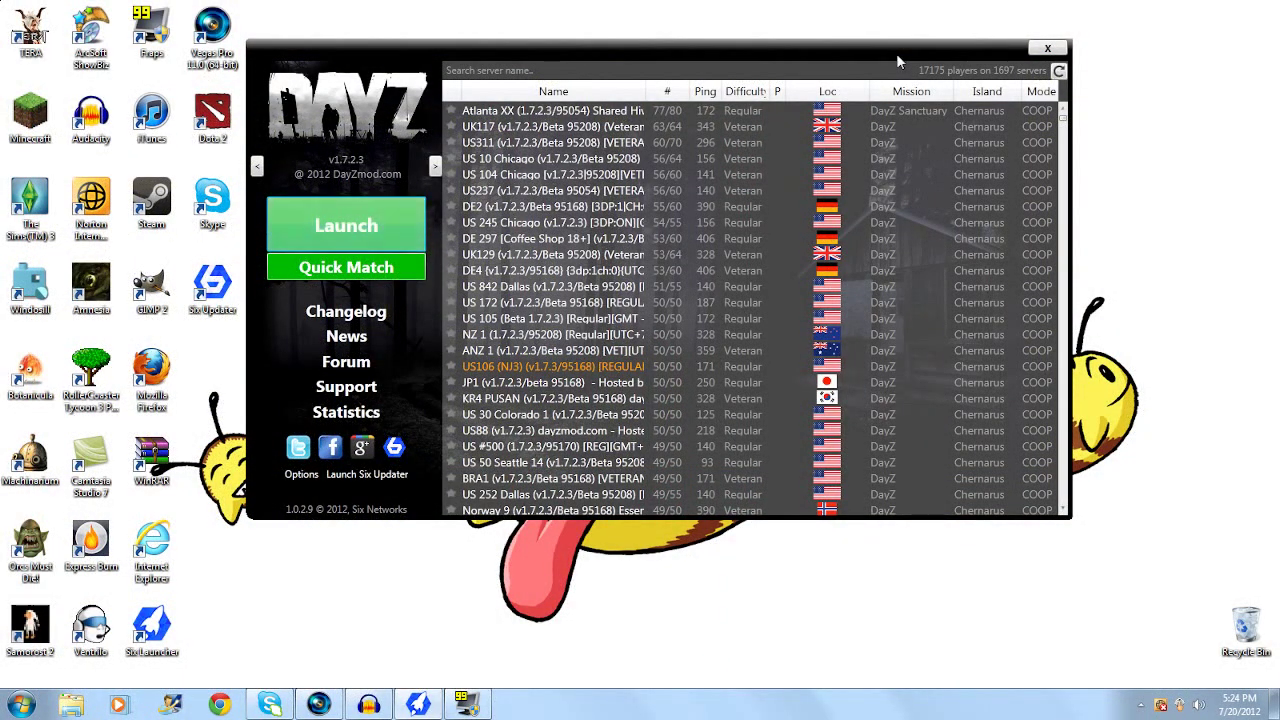
{"action": "left_click_drag", "start_coordinate": [786, 55], "coordinate": [788, 143]}
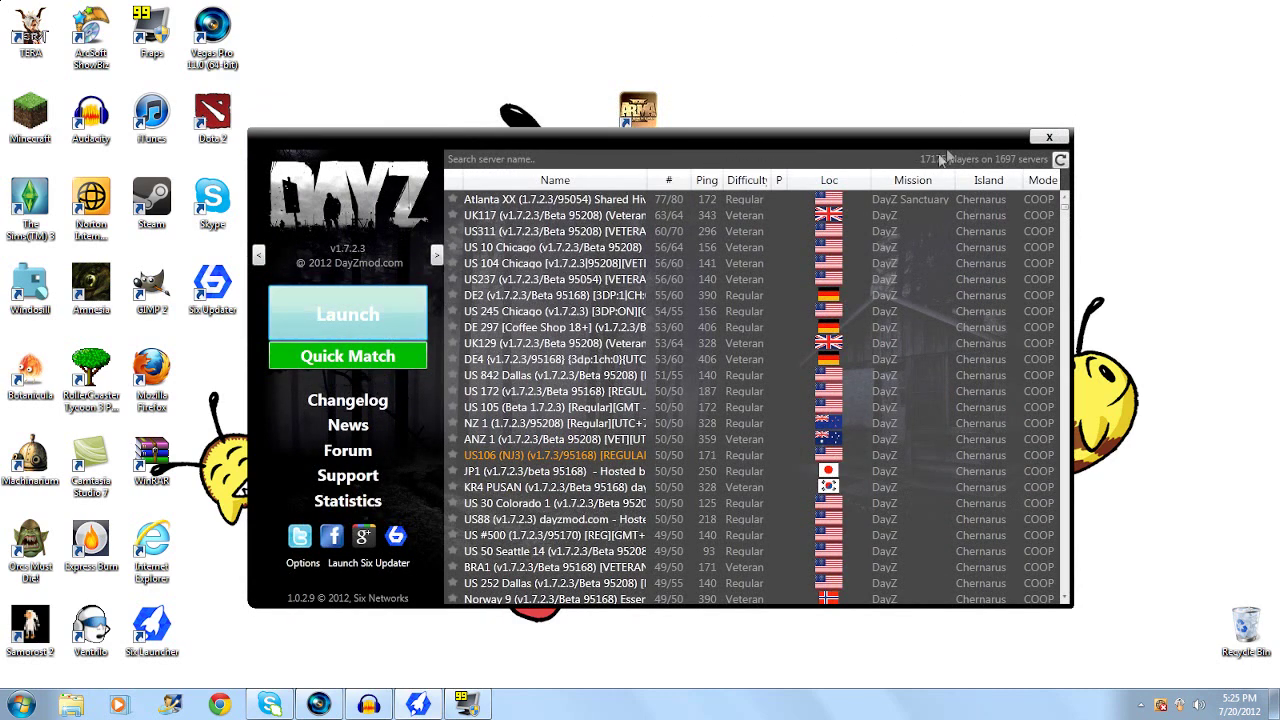
{"action": "left_click", "coordinate": [1060, 143]}
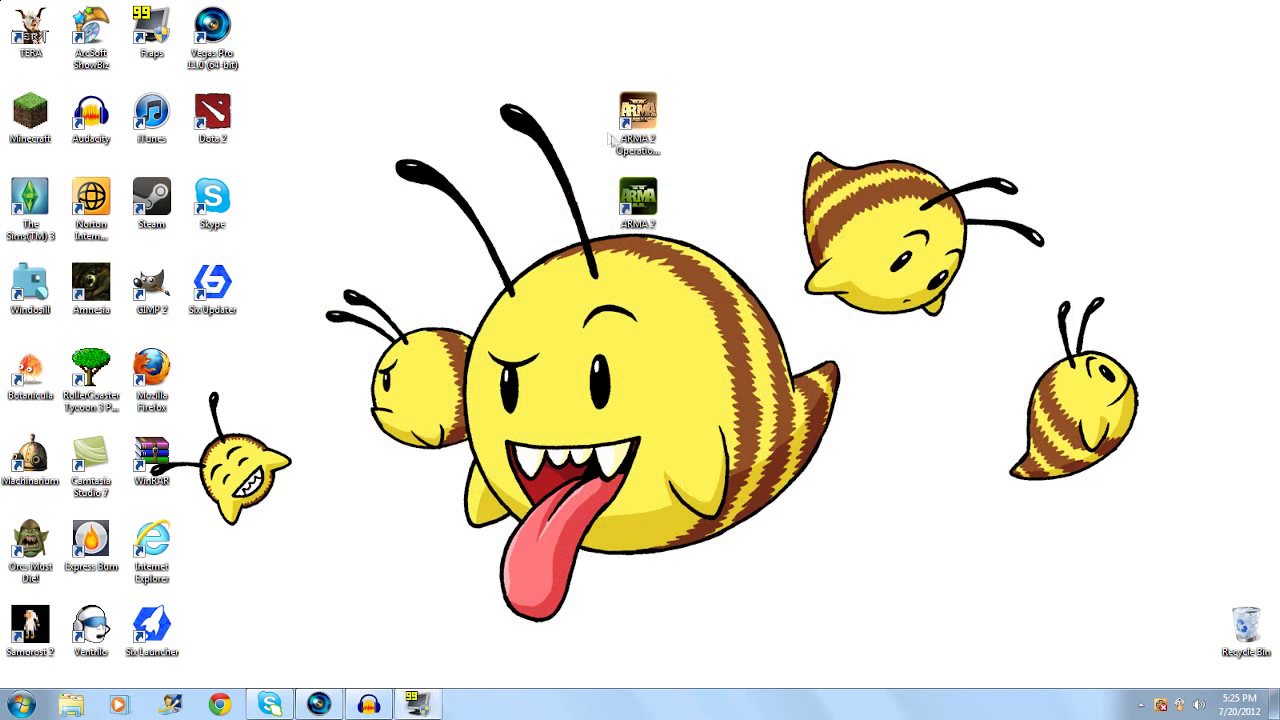
Move the ARMA 2 Operation Arrowhead and ARMA 2 desktop shortcuts into the icon column below Six Updater.
{"action": "left_click_drag", "start_coordinate": [614, 138], "coordinate": [210, 385]}
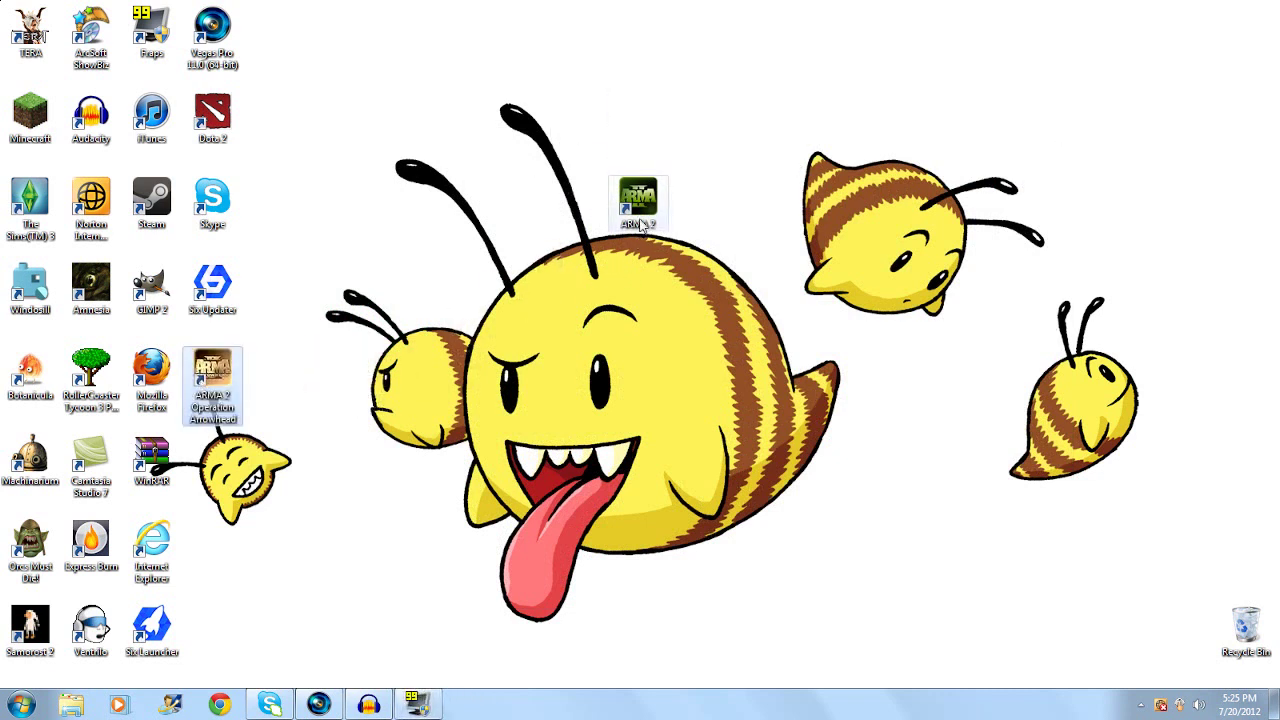
{"action": "left_click_drag", "start_coordinate": [638, 200], "coordinate": [212, 458]}
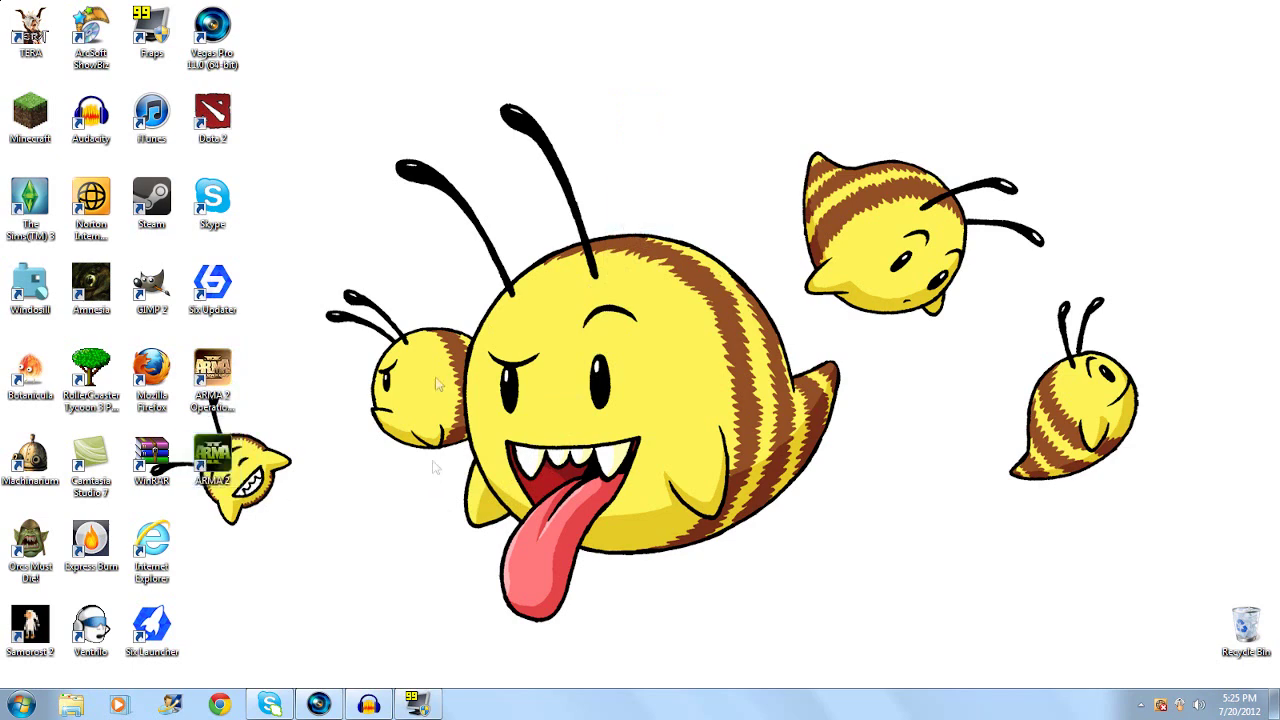
{"action": "left_click_drag", "start_coordinate": [299, 101], "coordinate": [955, 558]}
{"action": "left_click_drag", "start_coordinate": [305, 100], "coordinate": [1033, 572]}
{"action": "left_click", "coordinate": [418, 704]}
{"action": "left_click", "coordinate": [418, 704]}
{"action": "left_click", "coordinate": [367, 700]}
{"action": "left_click", "coordinate": [365, 700]}
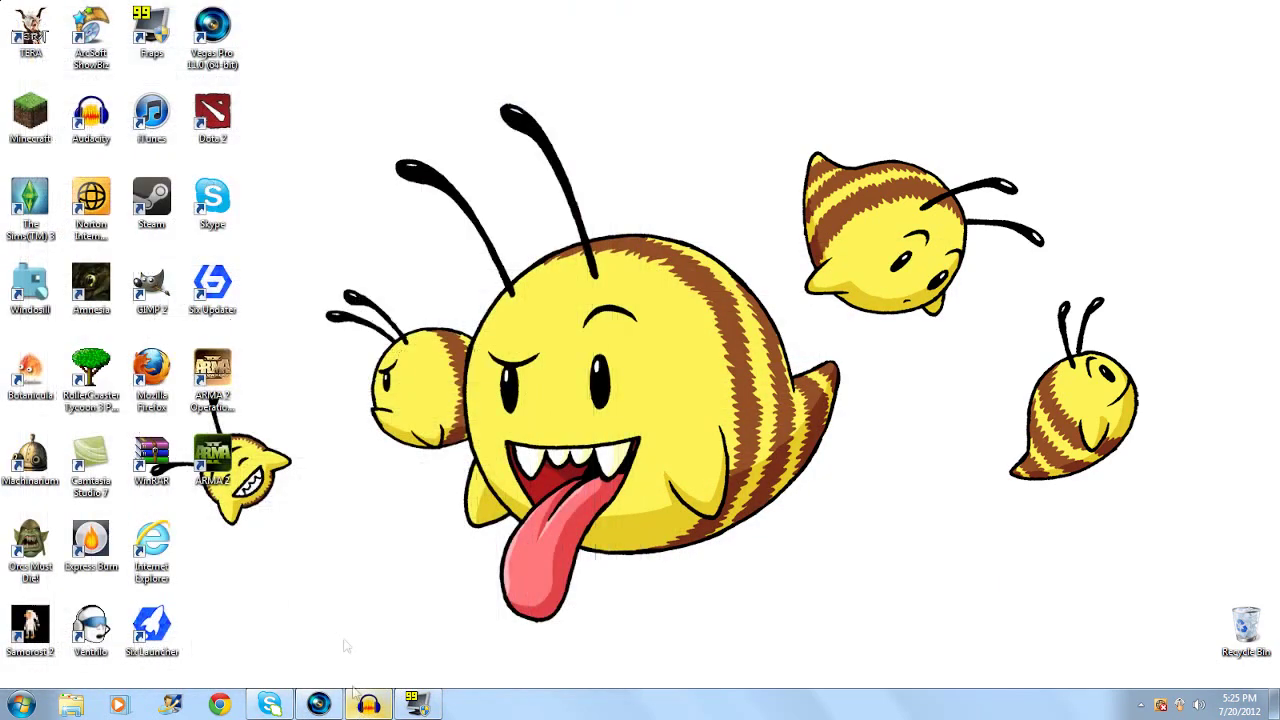